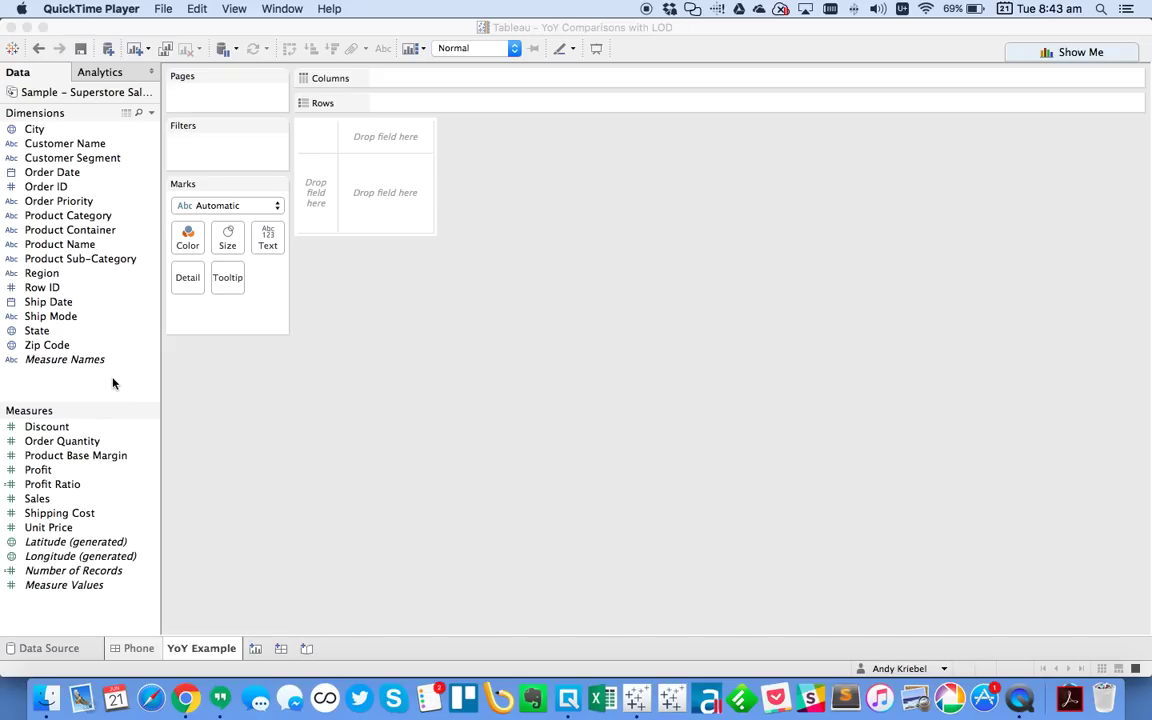
Step: Put YEAR(Order Date) on Rows and SUM(Sales) as text to list yearly sales 2012–2015
drag(62, 174, 314, 185)
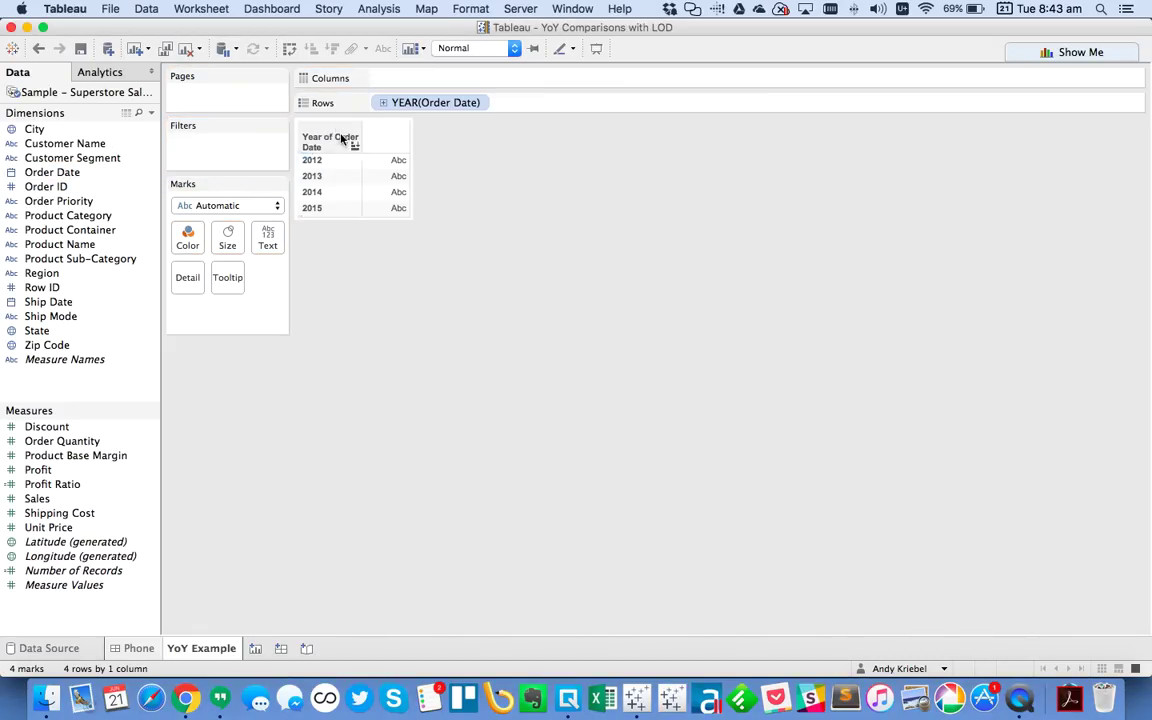
drag(40, 498, 266, 240)
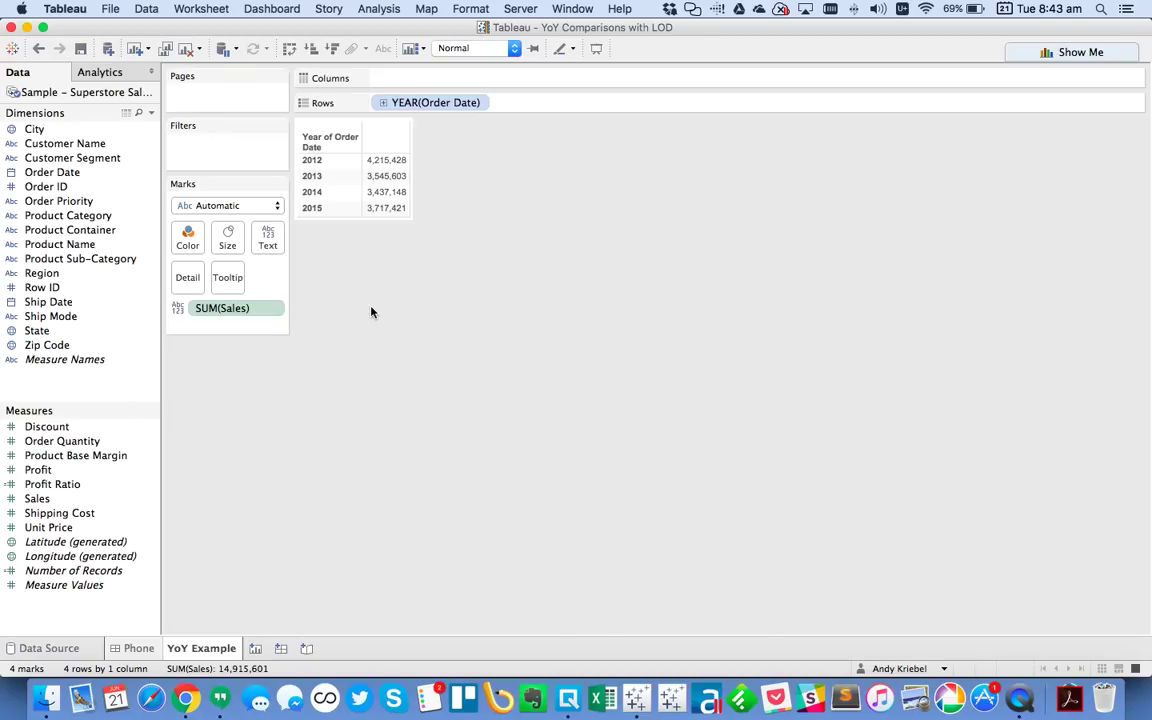
Step: Start a new calculated field named 'Latest Year'
click(151, 113)
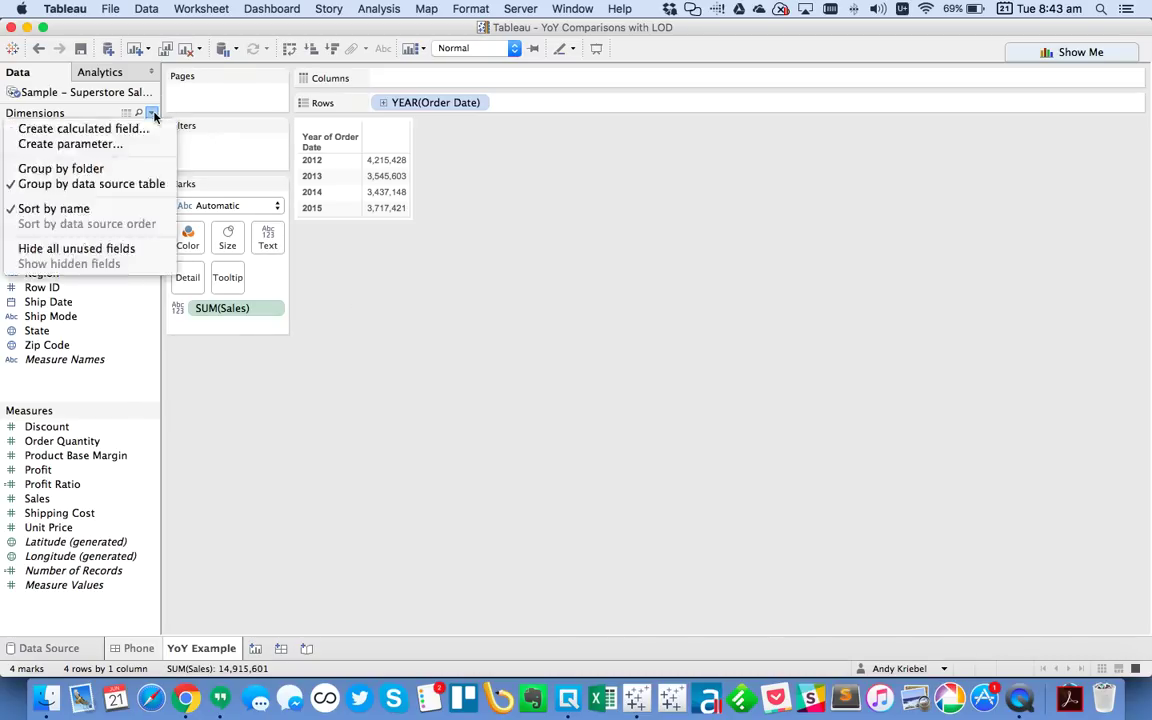
click(70, 126)
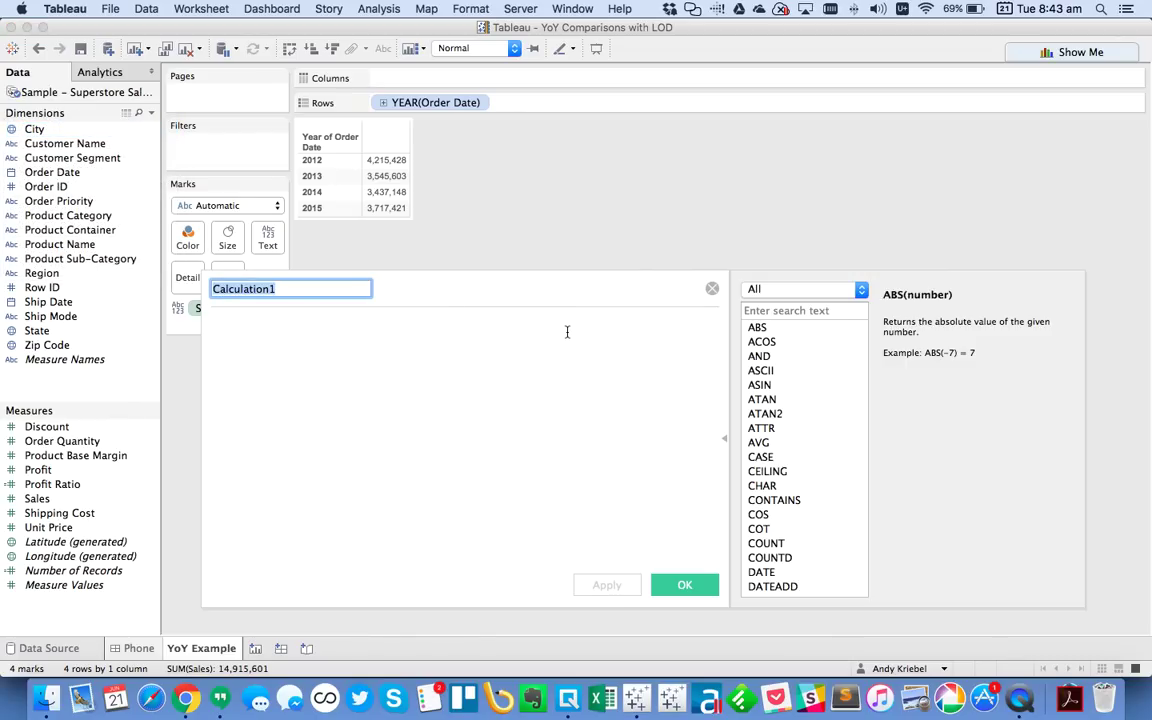
text(Latest Year)
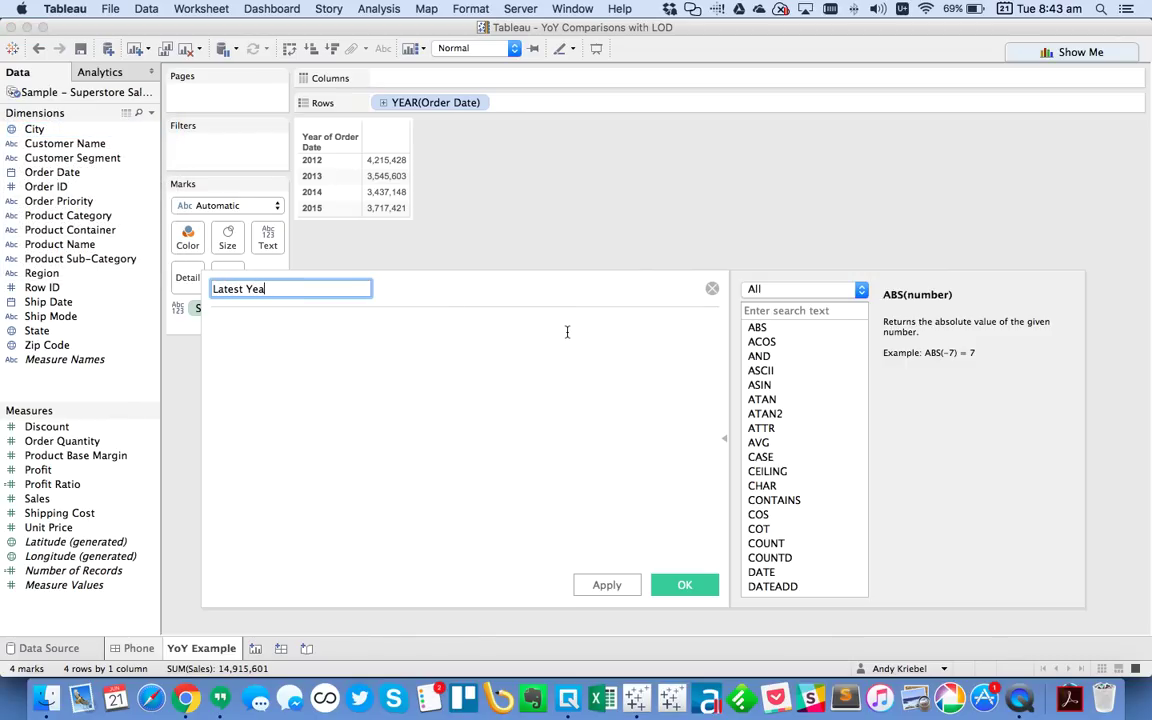
key(Tab)
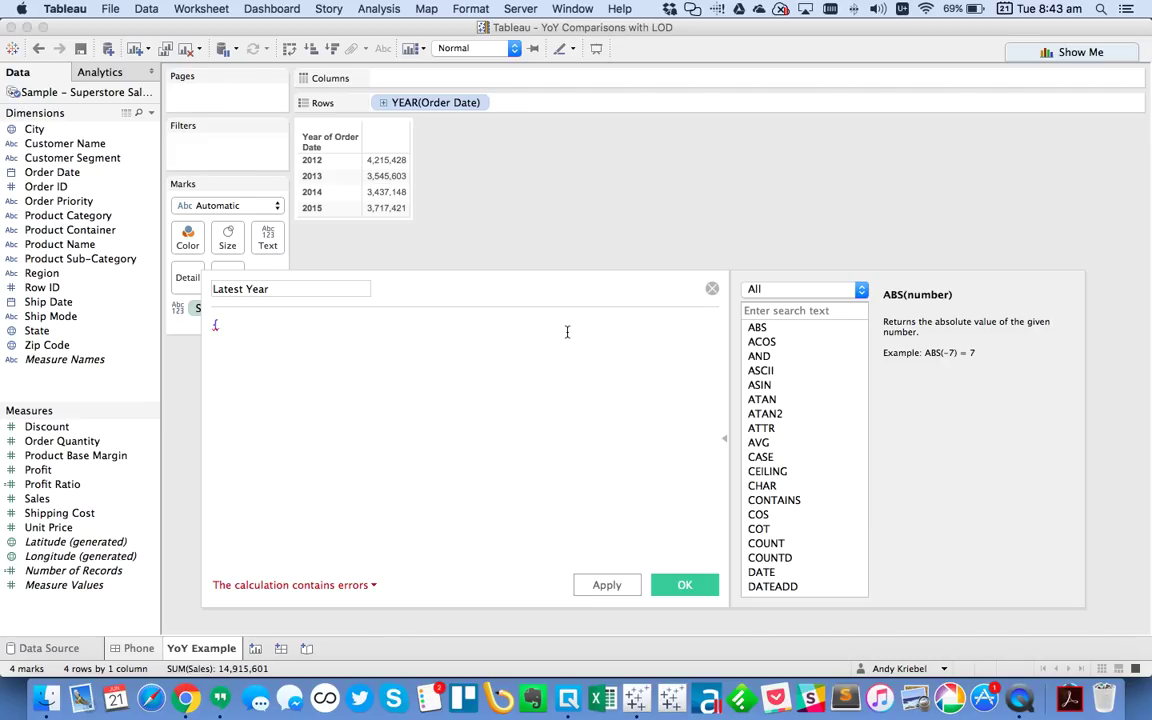
Step: Enter the formula { MAX(YEAR([Order Date])) } and save the field
text(MA)
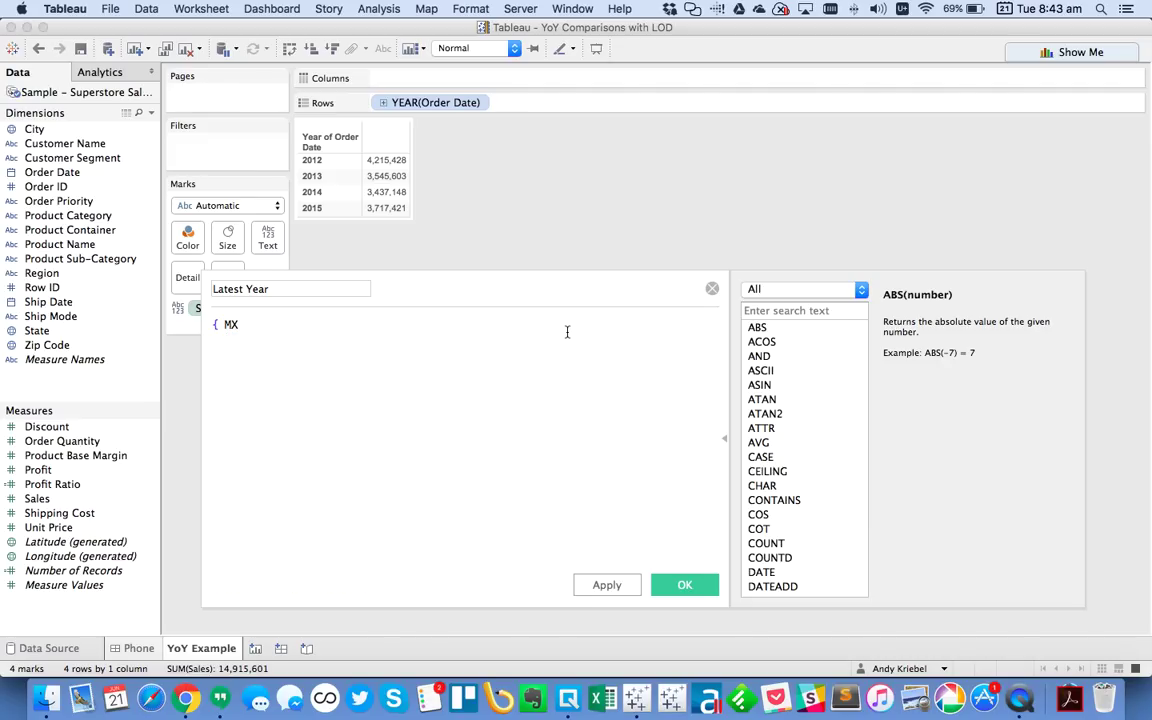
text(X)
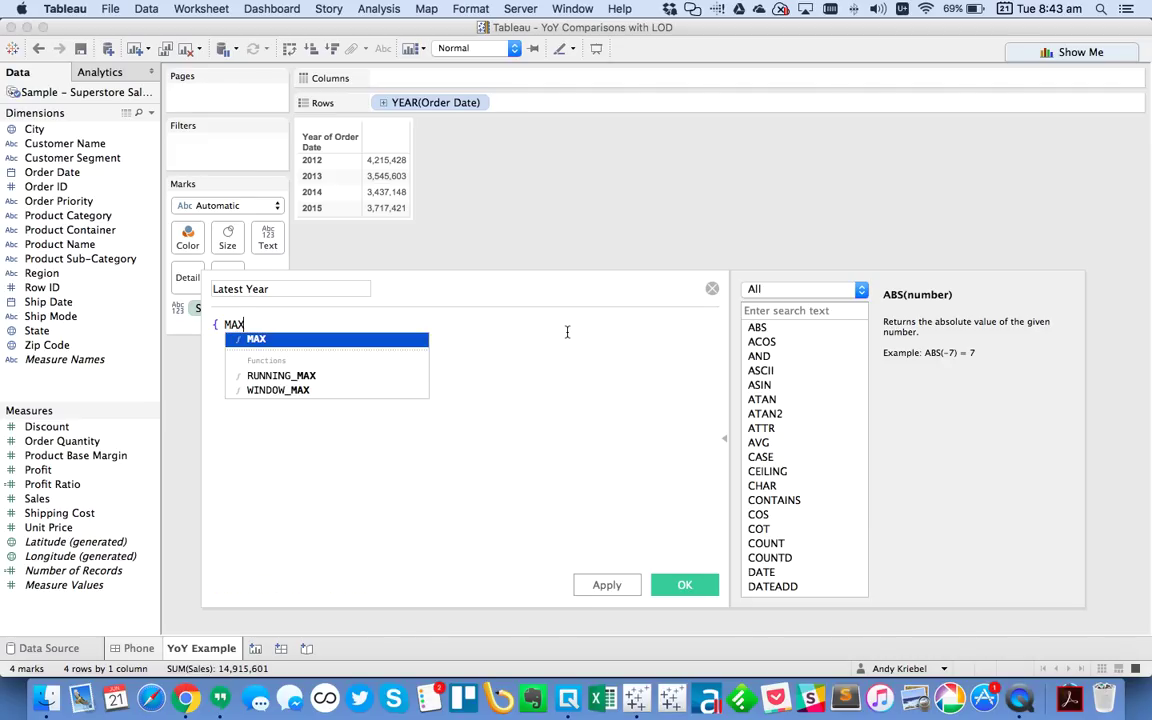
text((YEAR)
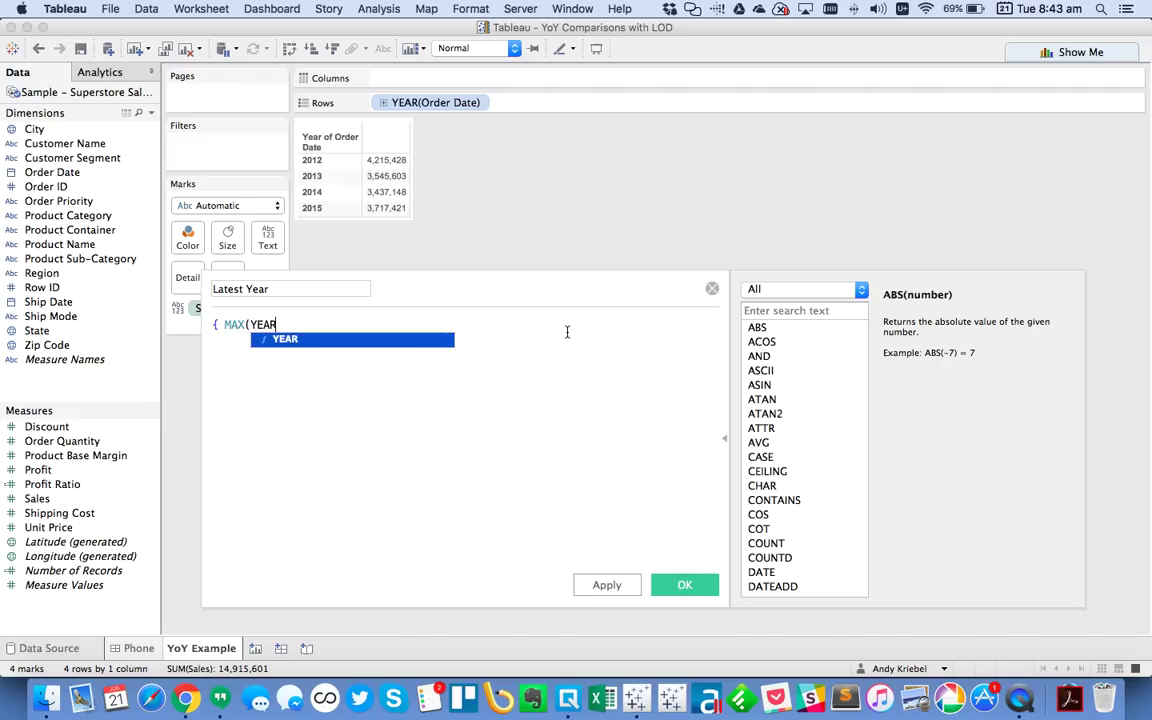
key(Return)
text(order)
key(Return)
text())
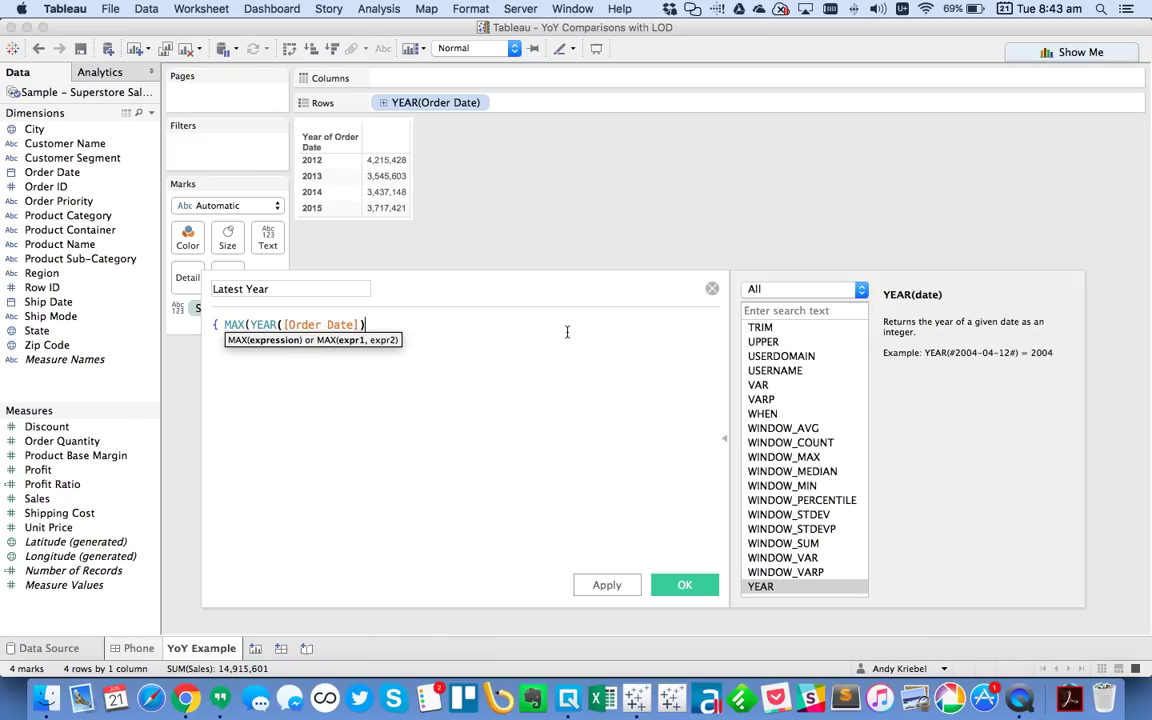
text()})
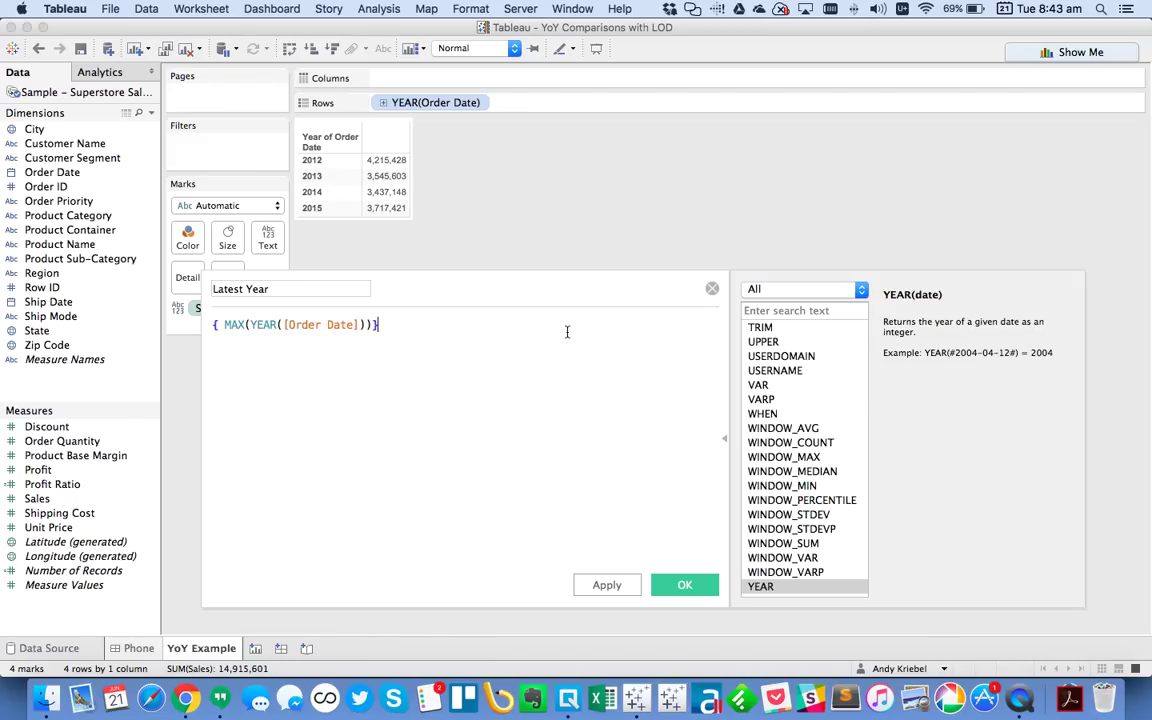
key(Left)
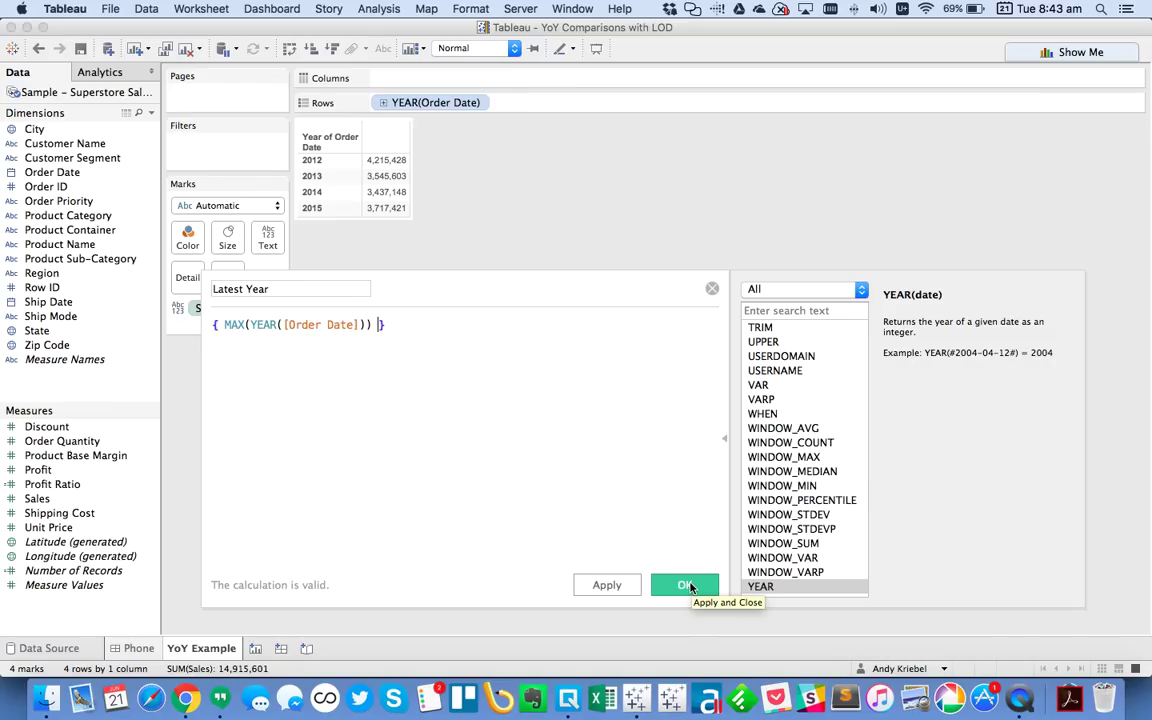
click(217, 325)
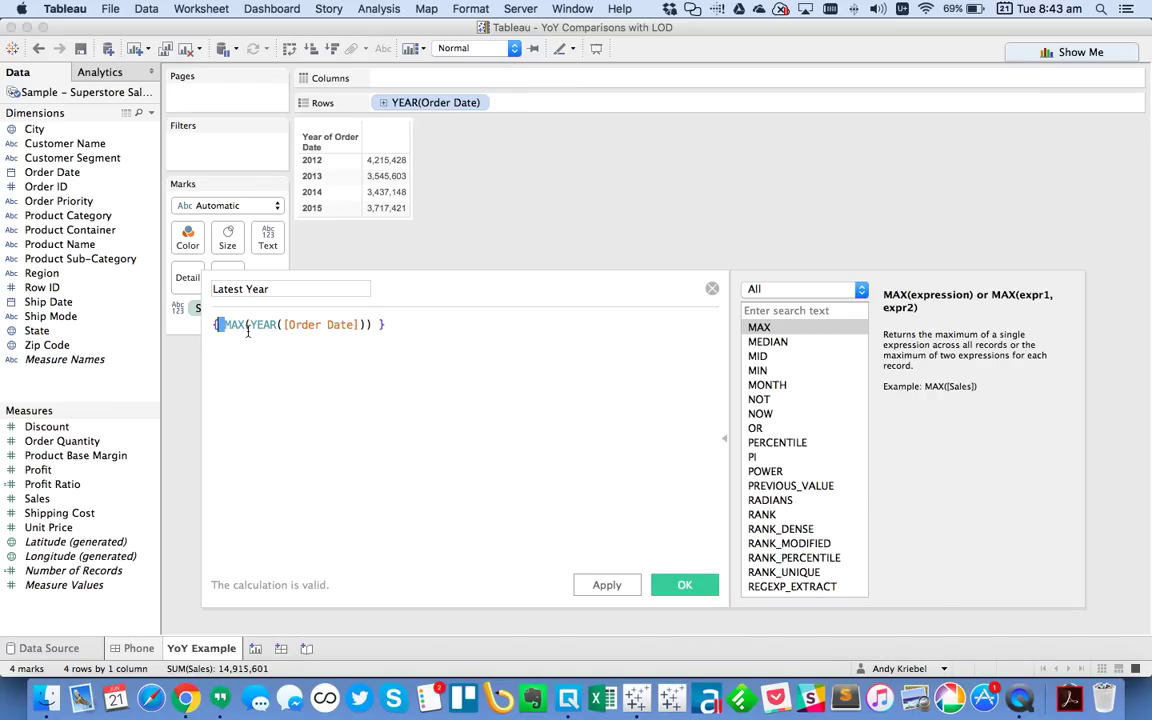
click(249, 326)
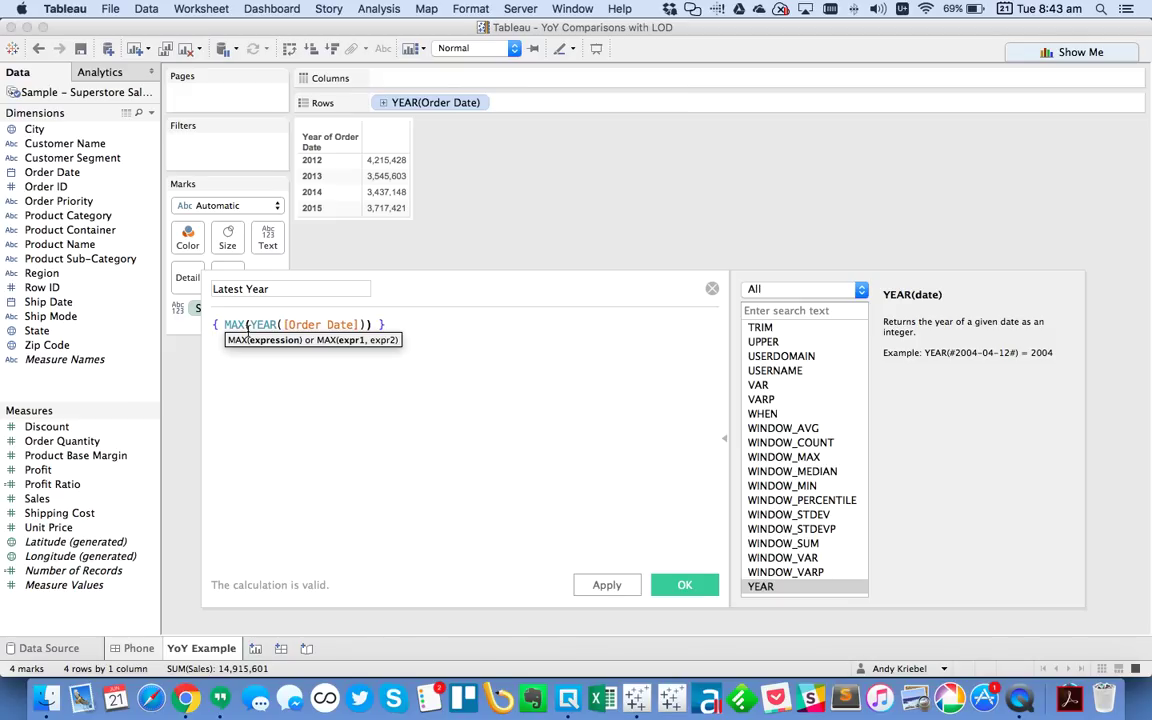
click(685, 586)
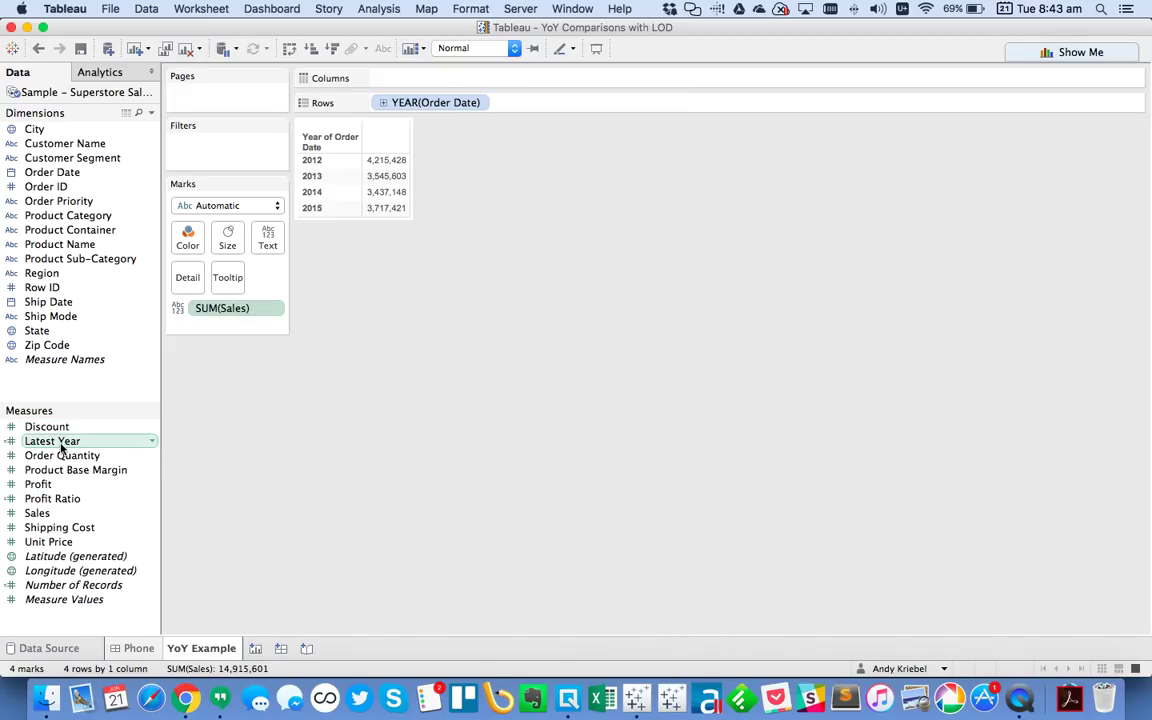
Step: Convert Latest Year to a dimension and add it to Rows after YEAR(Order Date)
drag(62, 446, 67, 292)
drag(62, 172, 540, 103)
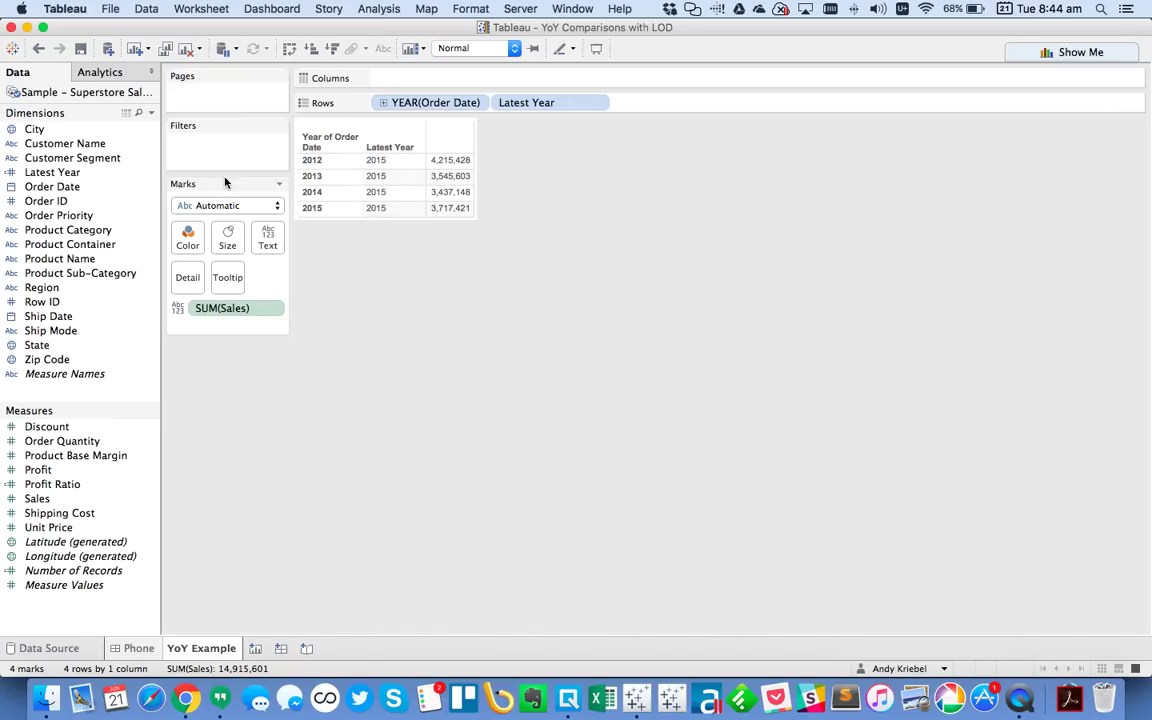
click(151, 114)
Step: Create a 'Latest Year Sales' field beginning IF YEAR([Order Date])=[Latest Year]
click(110, 127)
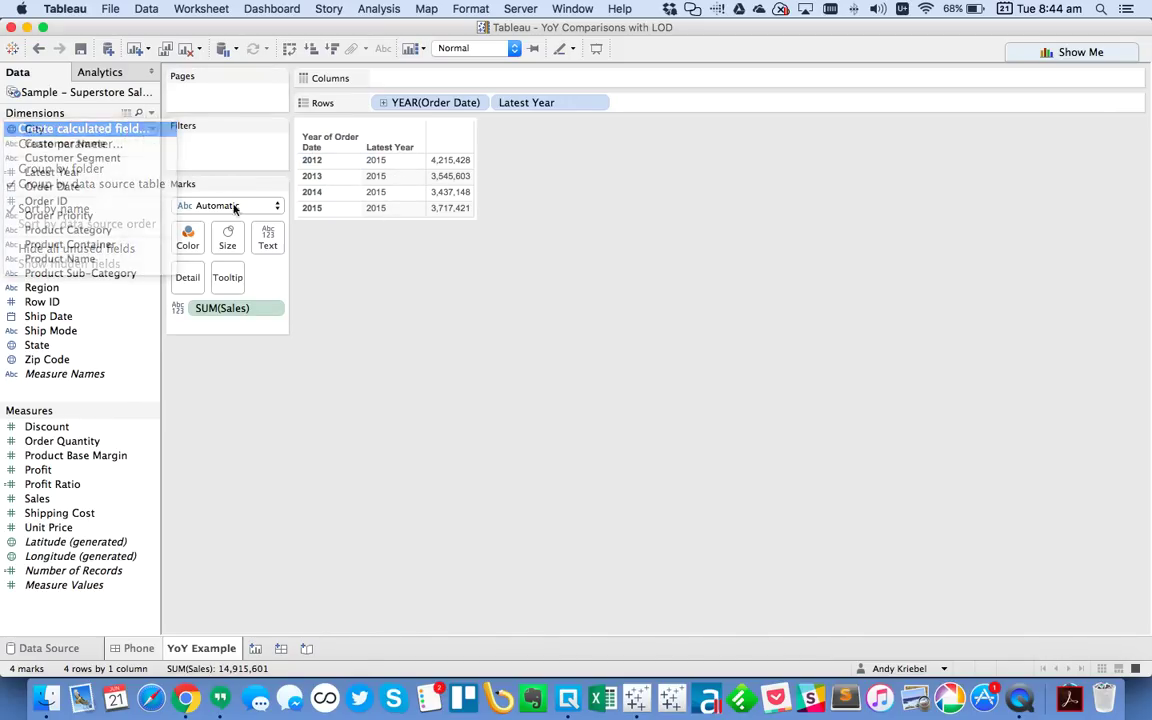
text(a)
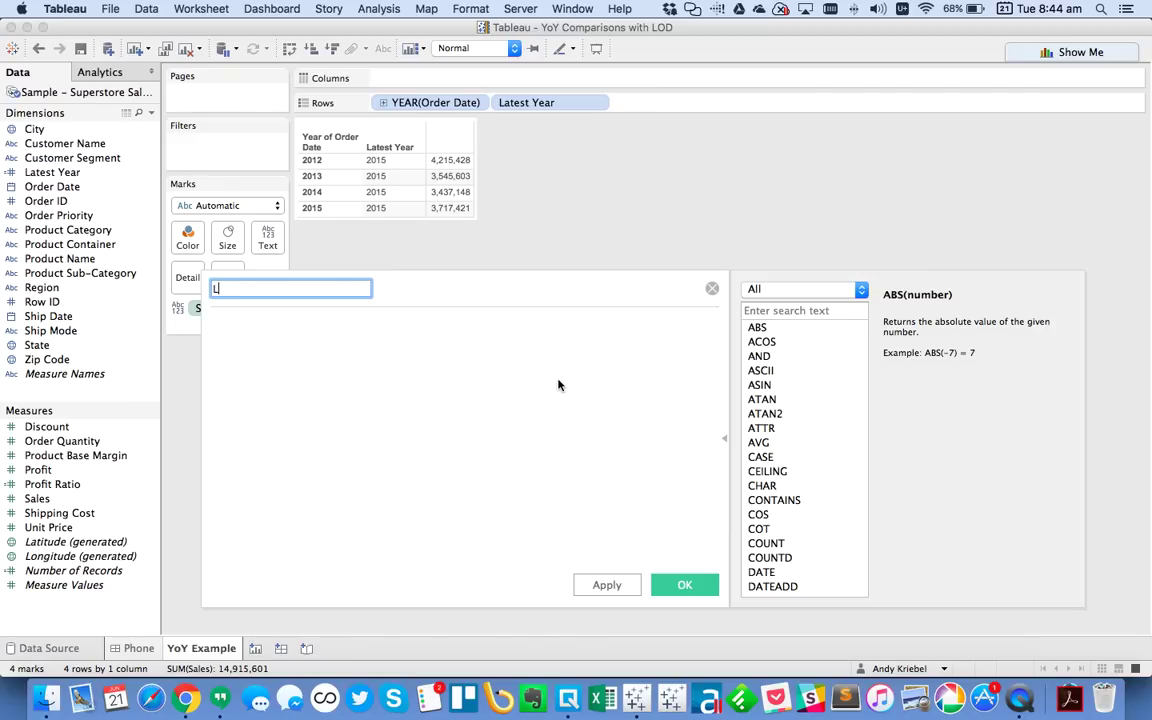
text(atest Year Sales)
key(Tab)
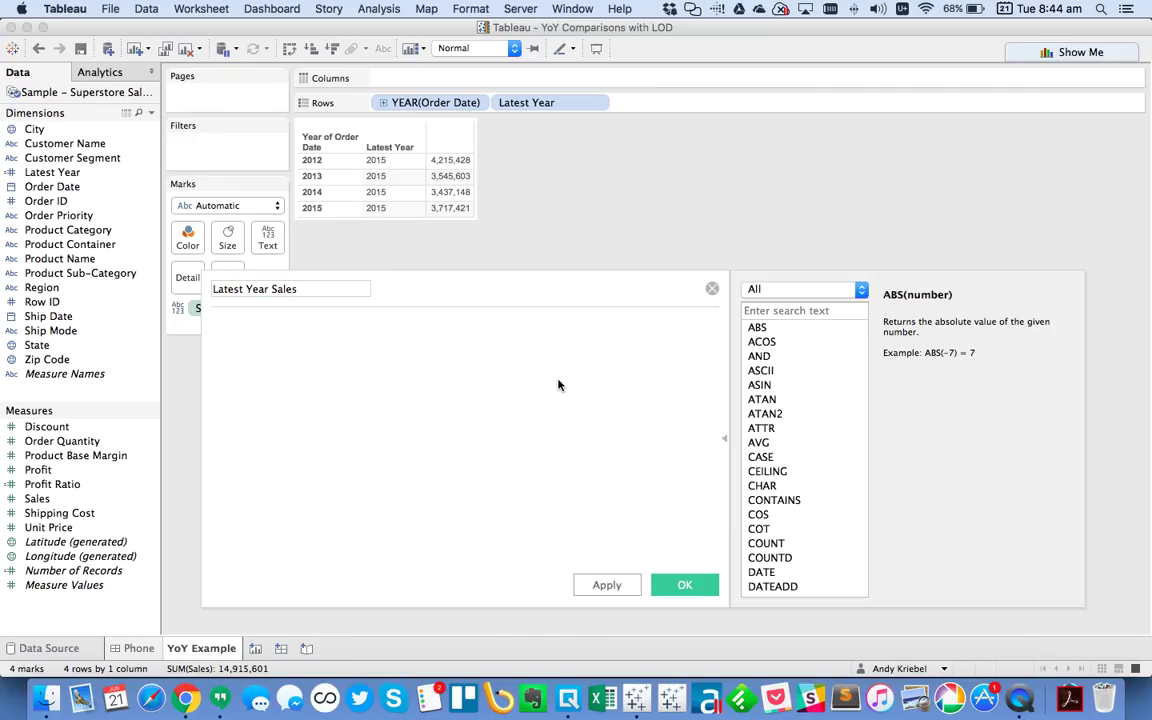
text(IF yea)
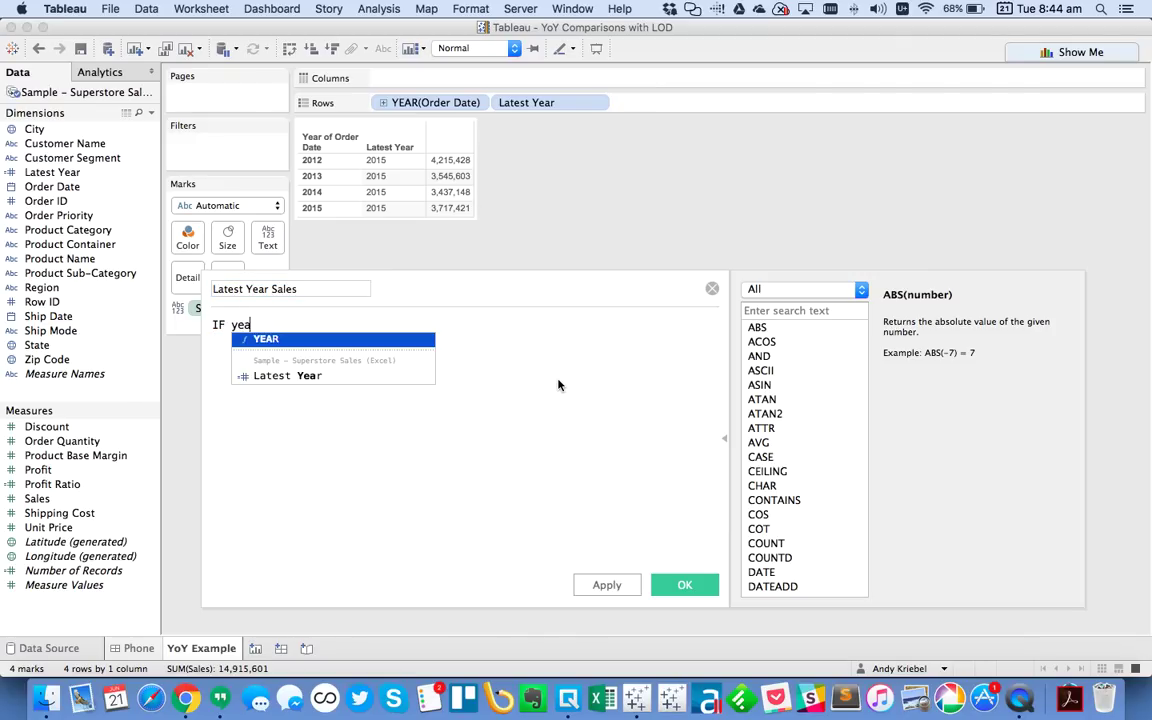
key(Return)
text([O)
key(Return)
text())
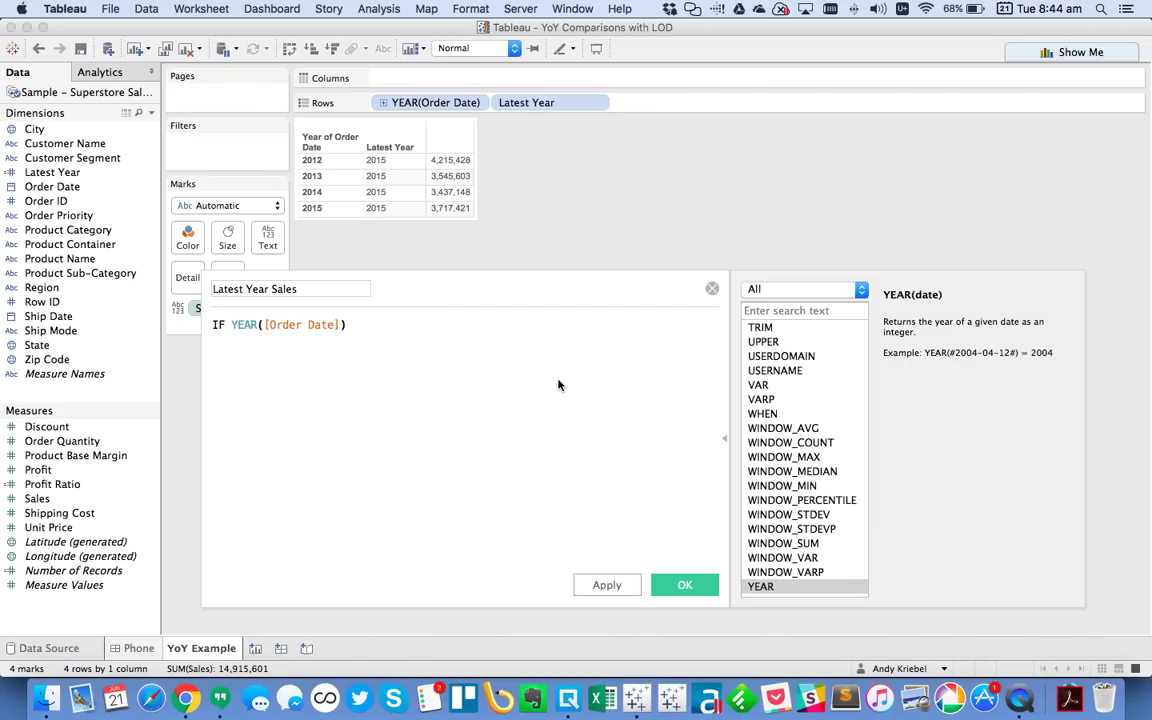
text(=[late)
key(Return)
Step: Finish the formula with THEN [Sales] ELSE 0 END, save, and add the field beside Sales
text(THEN [sale)
key(Return)
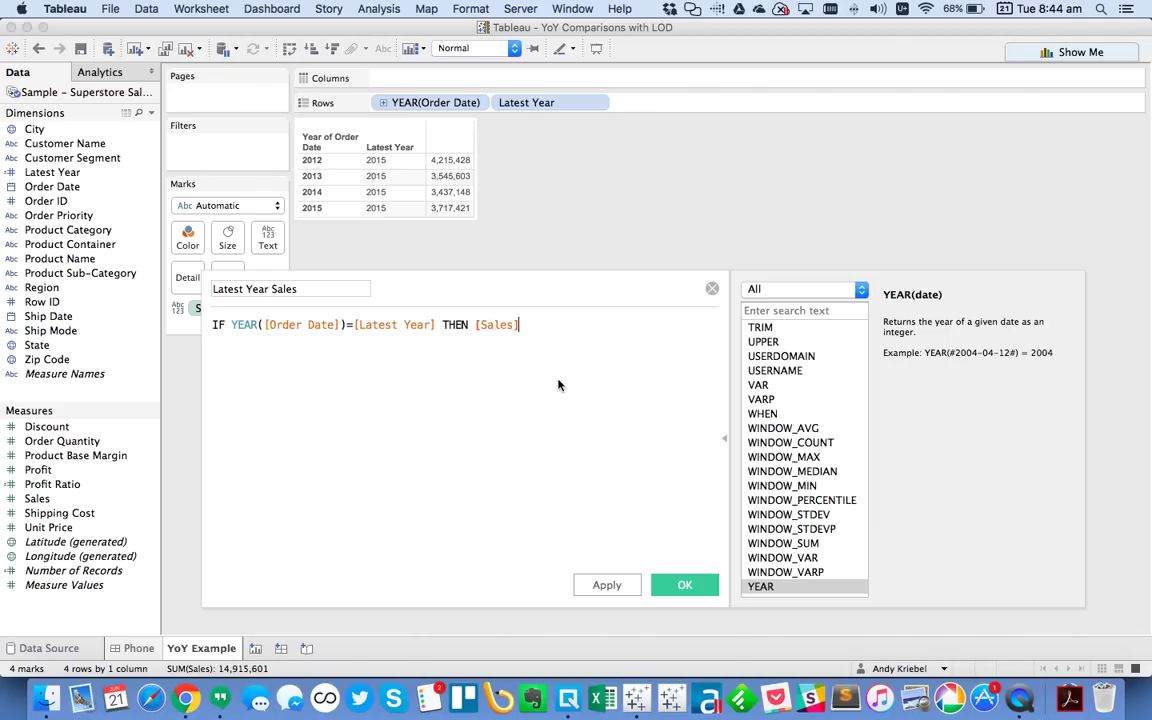
text(ELSE)
key(Return)
text(0 END)
key(Return)
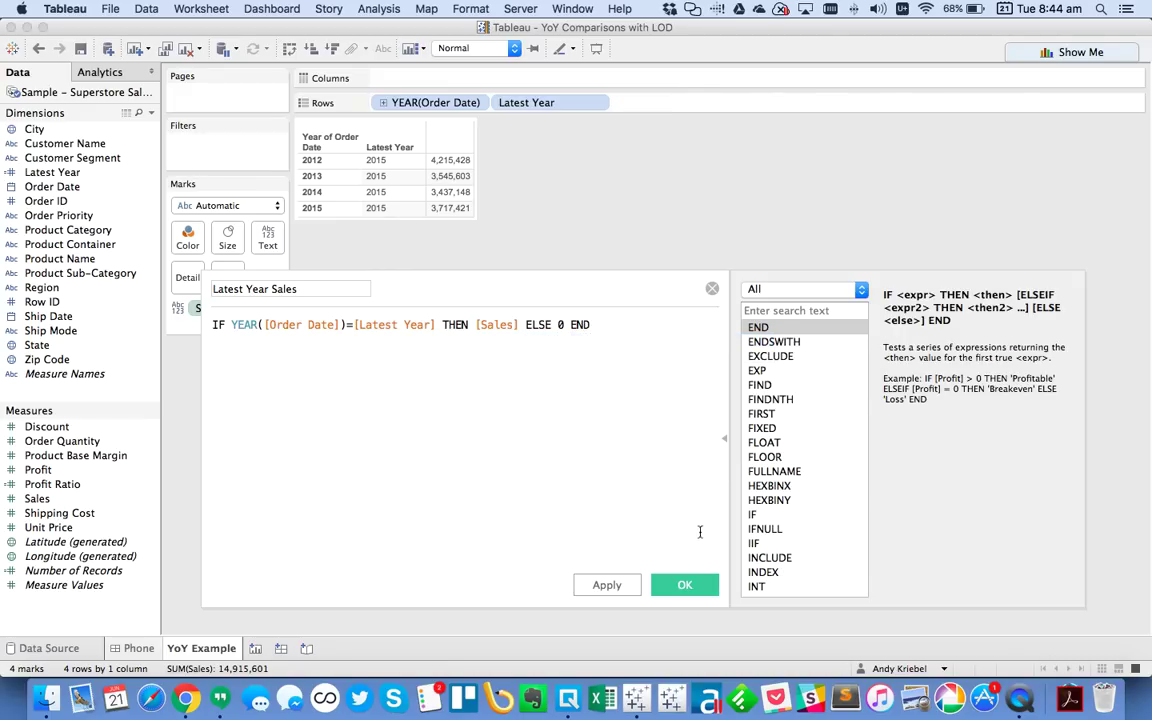
click(681, 656)
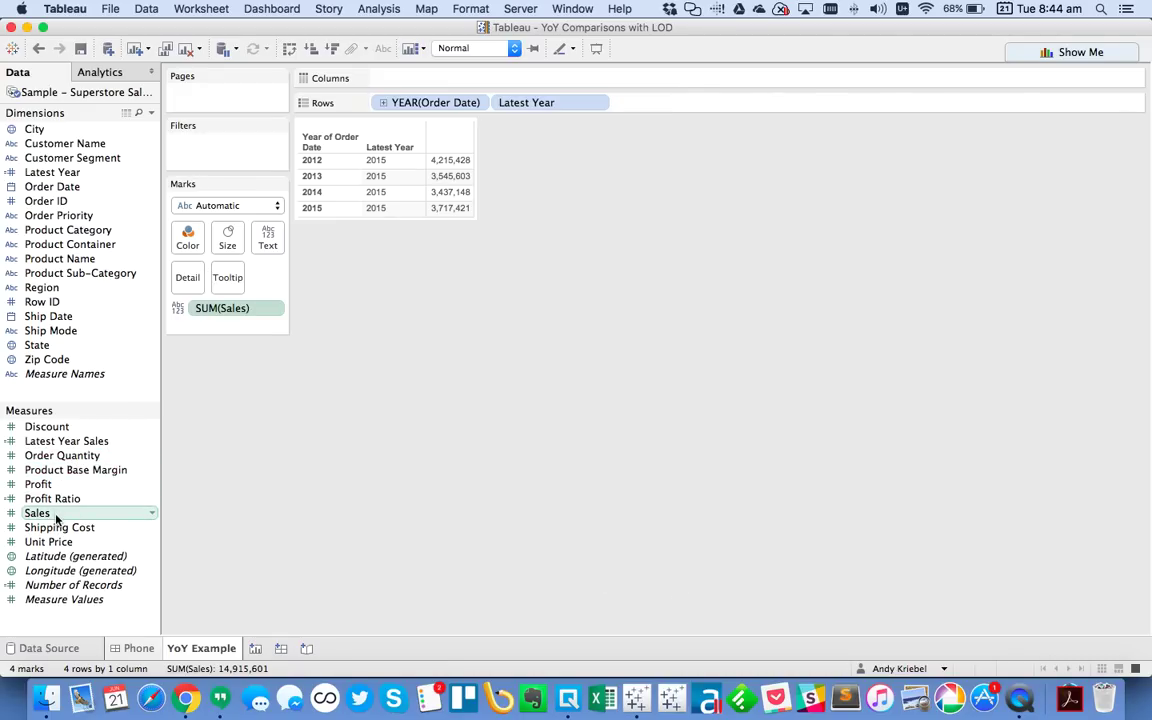
click(68, 445)
drag(68, 445, 444, 192)
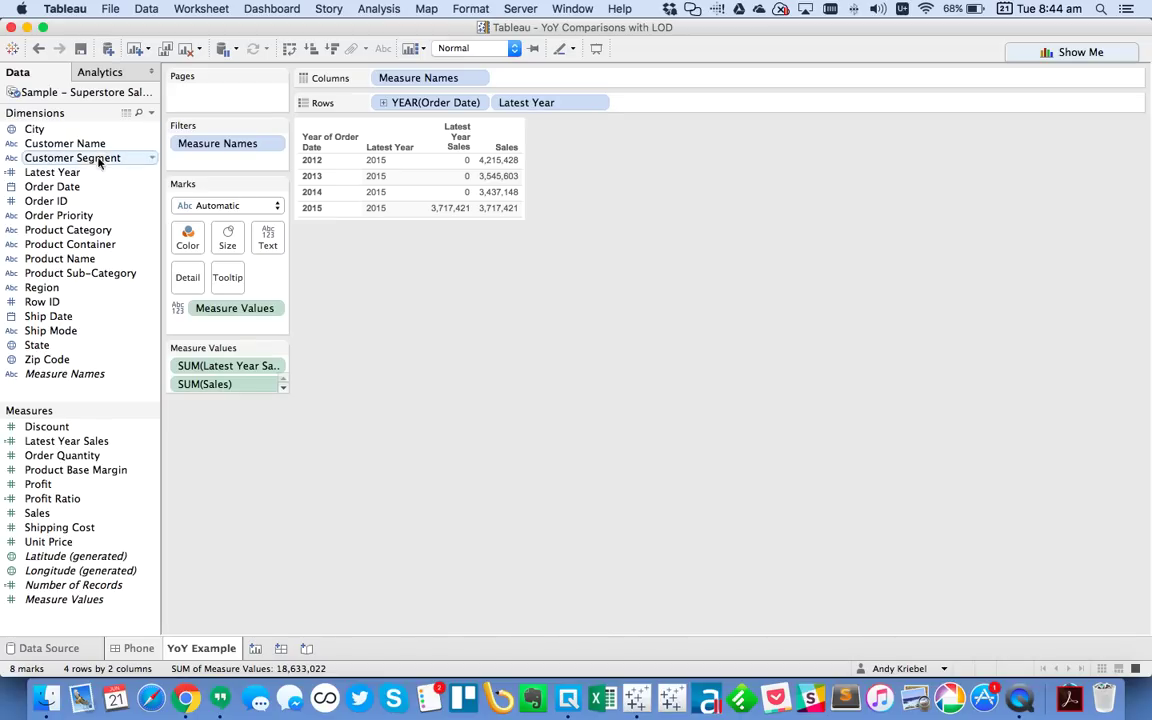
Step: Duplicate Latest Year as 'Prior Year' with formula { MAX(YEAR([Order Date])) } - 1
right_click(64, 172)
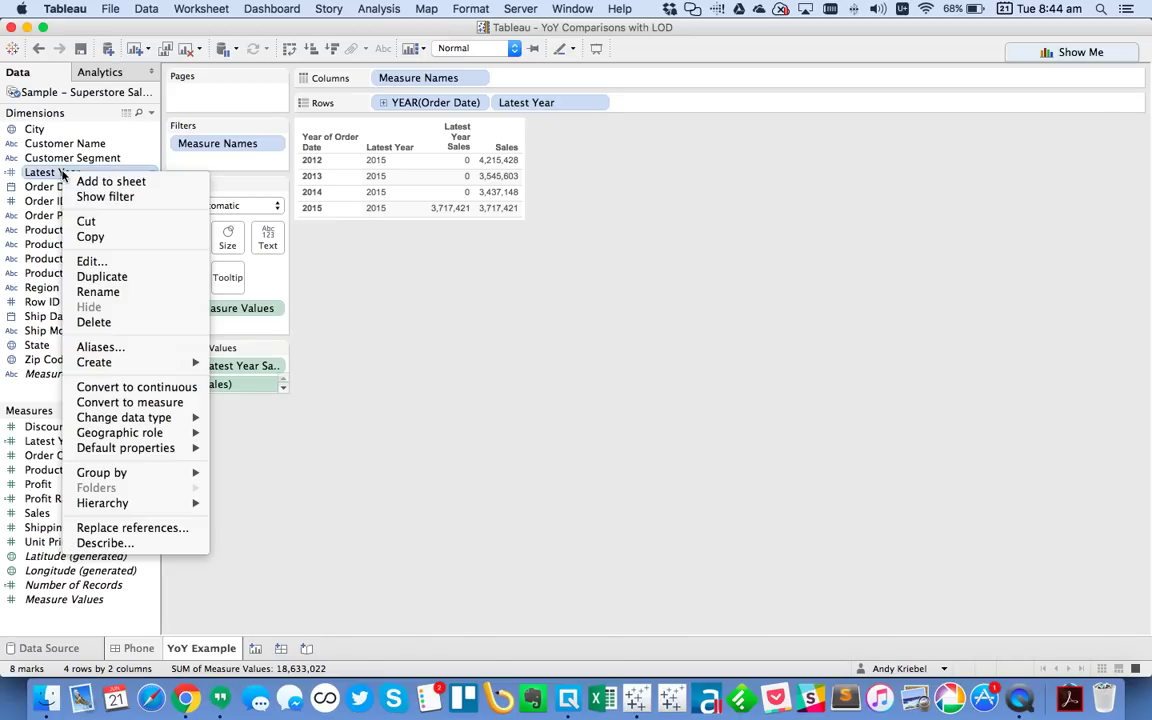
click(101, 276)
right_click(72, 197)
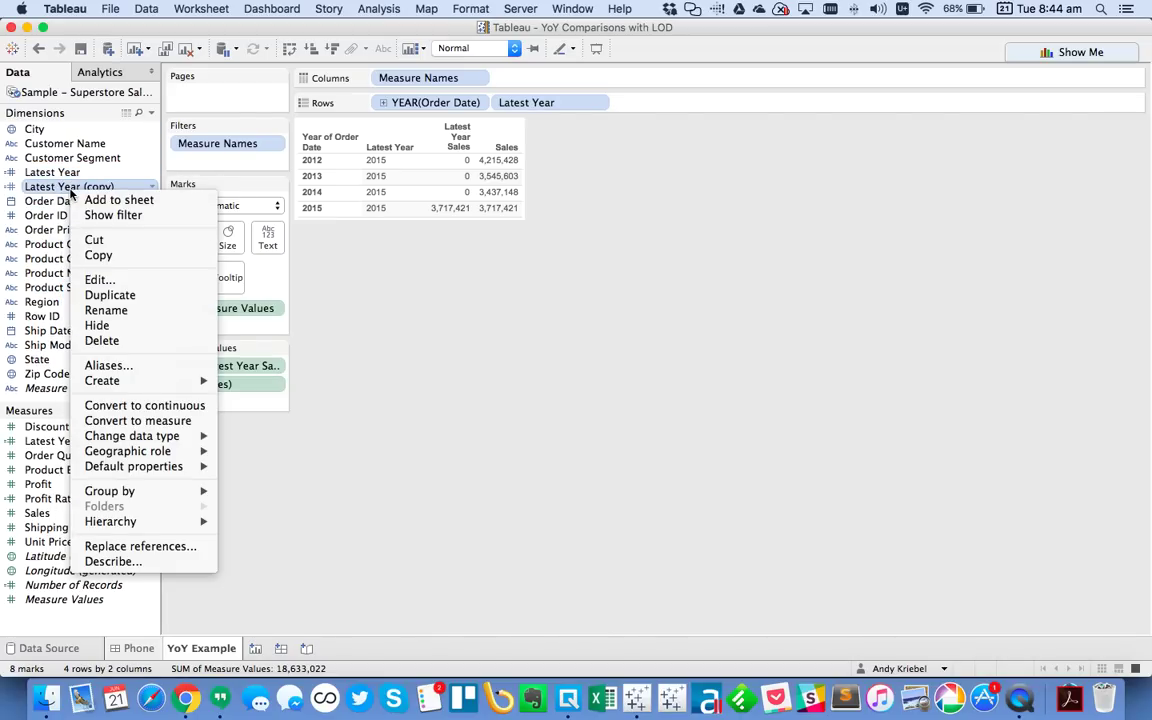
click(118, 277)
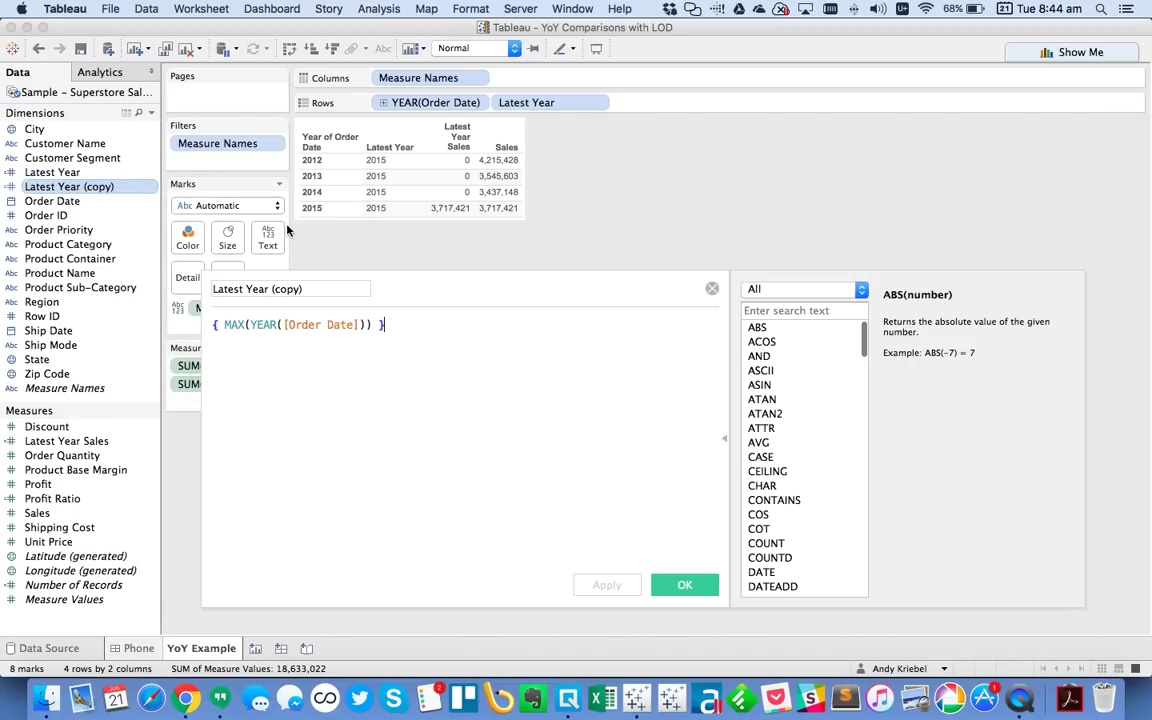
click(329, 292)
text(Prior Year)
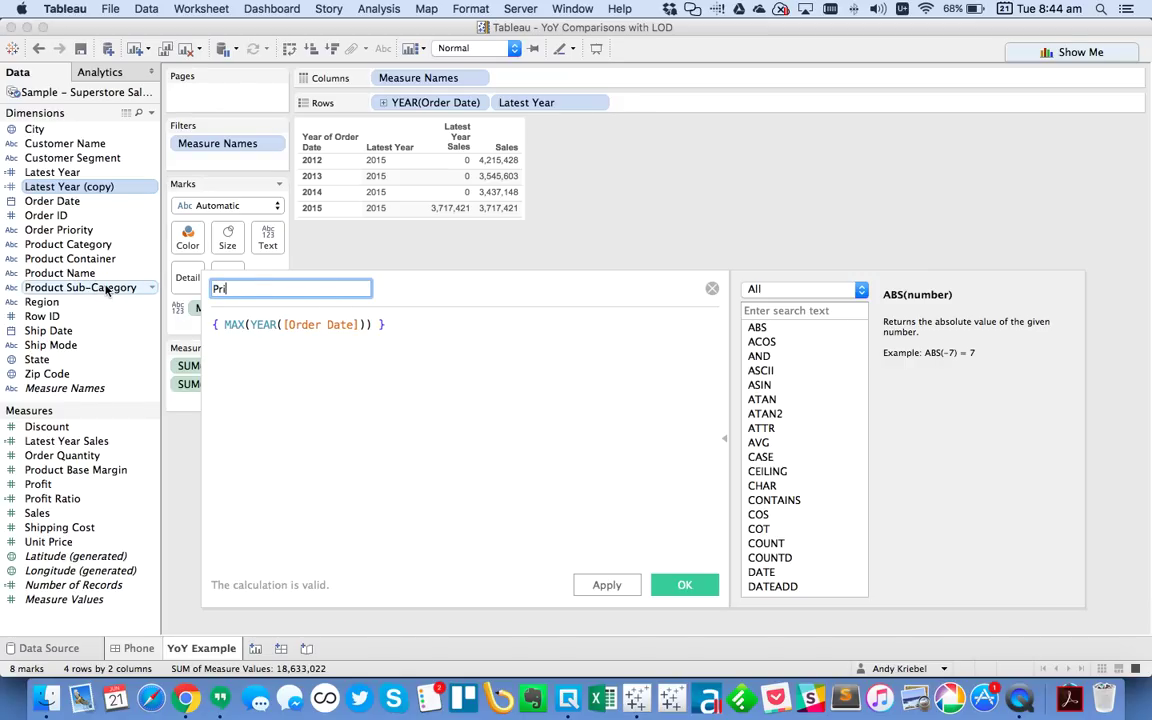
click(428, 327)
text(- 1)
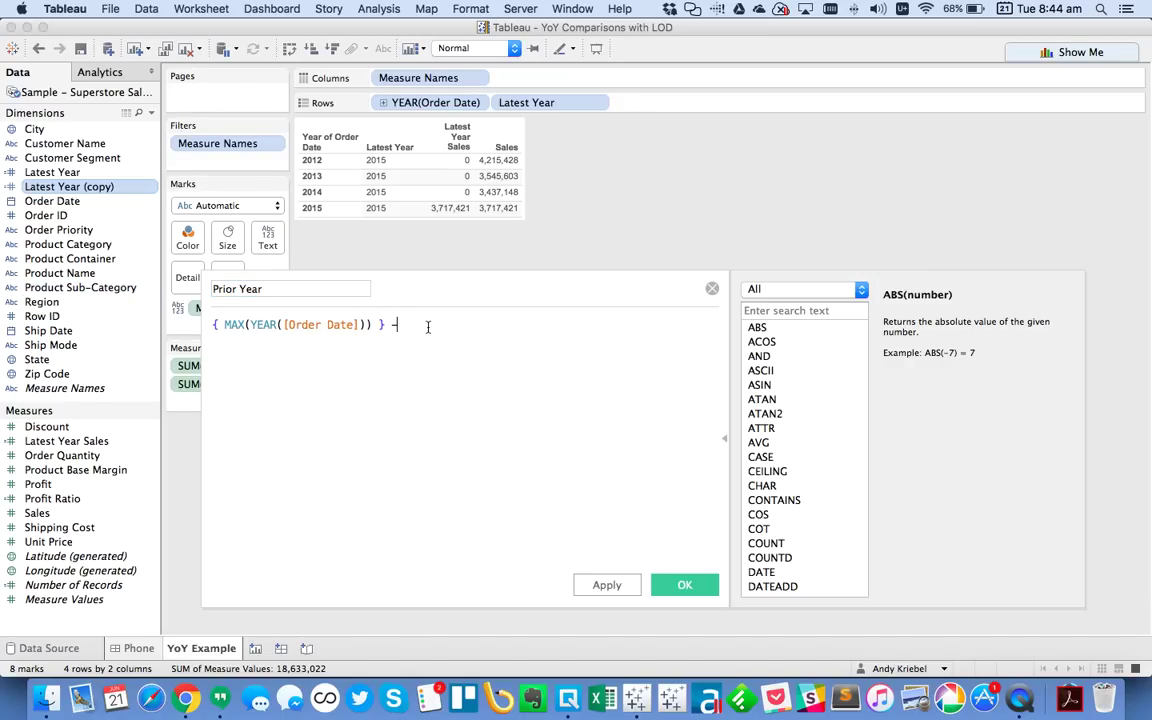
click(704, 588)
Step: Add Prior Year to Rows so every year row shows 2014
click(60, 232)
drag(60, 232, 645, 103)
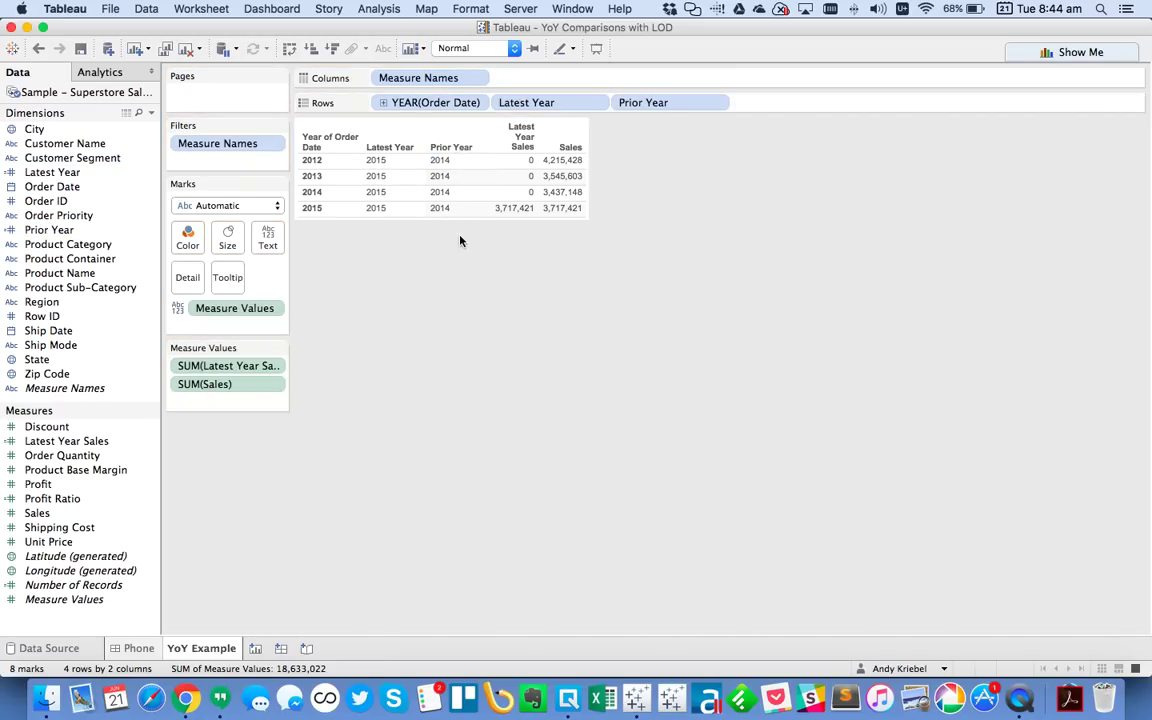
right_click(77, 446)
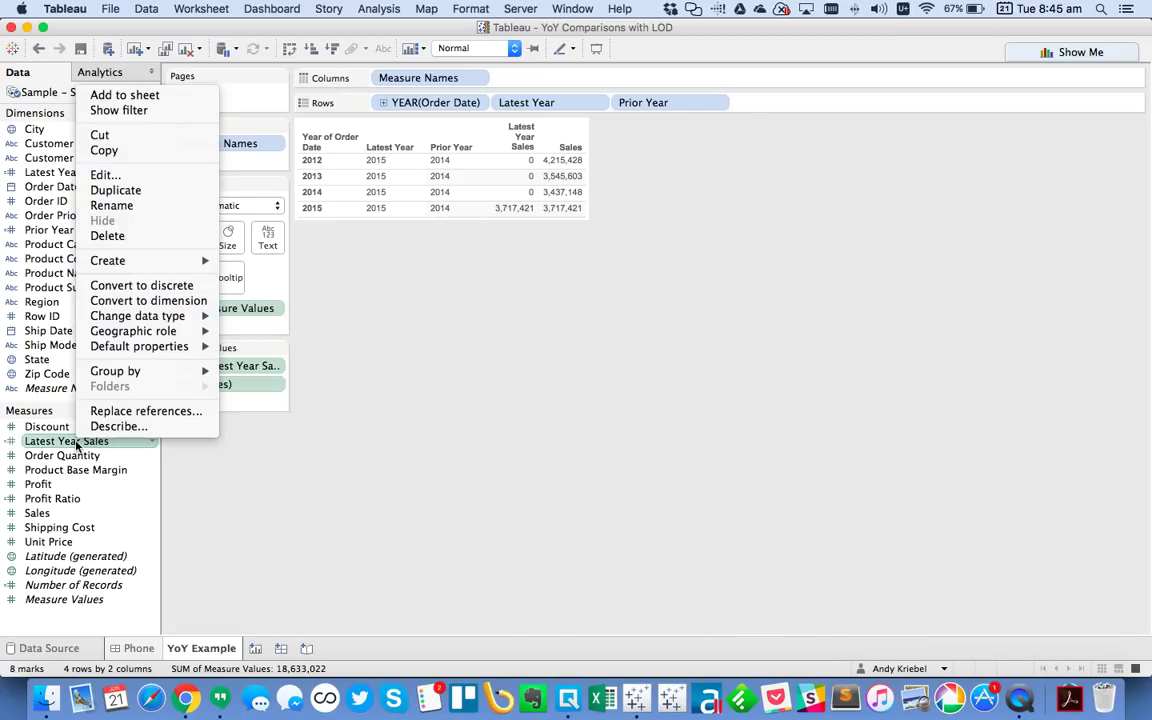
Step: Duplicate Latest Year Sales as 'Prior Year Sales', replacing [Latest Year] with [Prior Year]
click(134, 191)
right_click(95, 455)
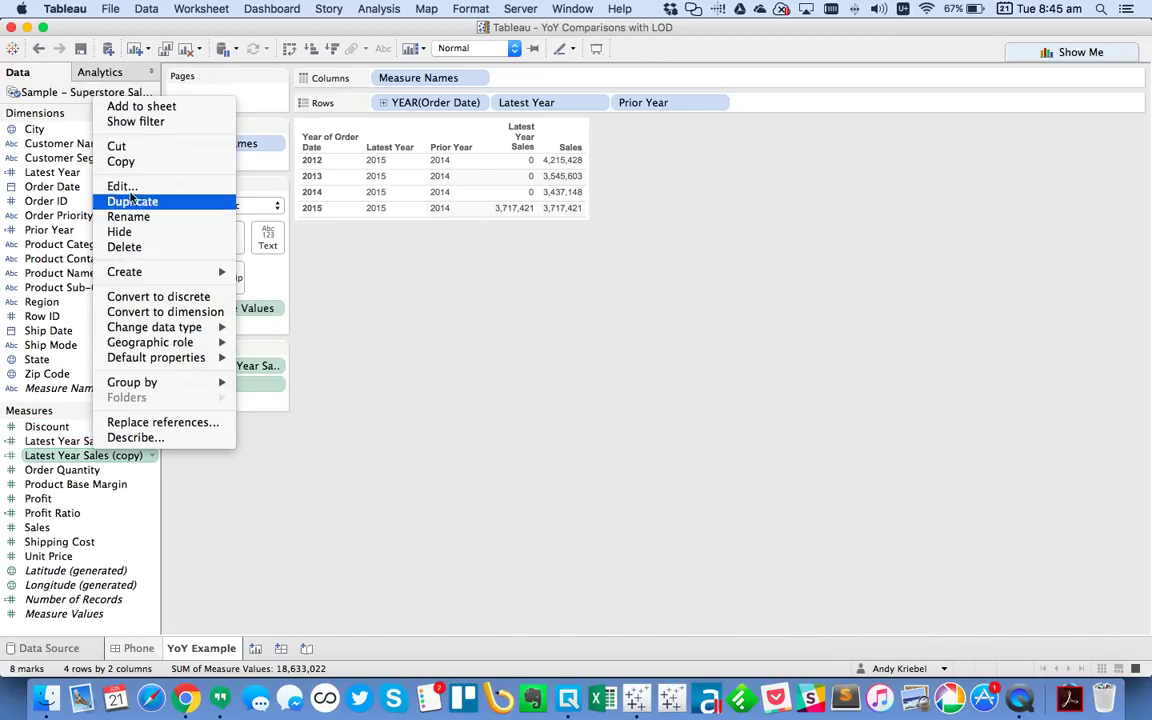
click(122, 186)
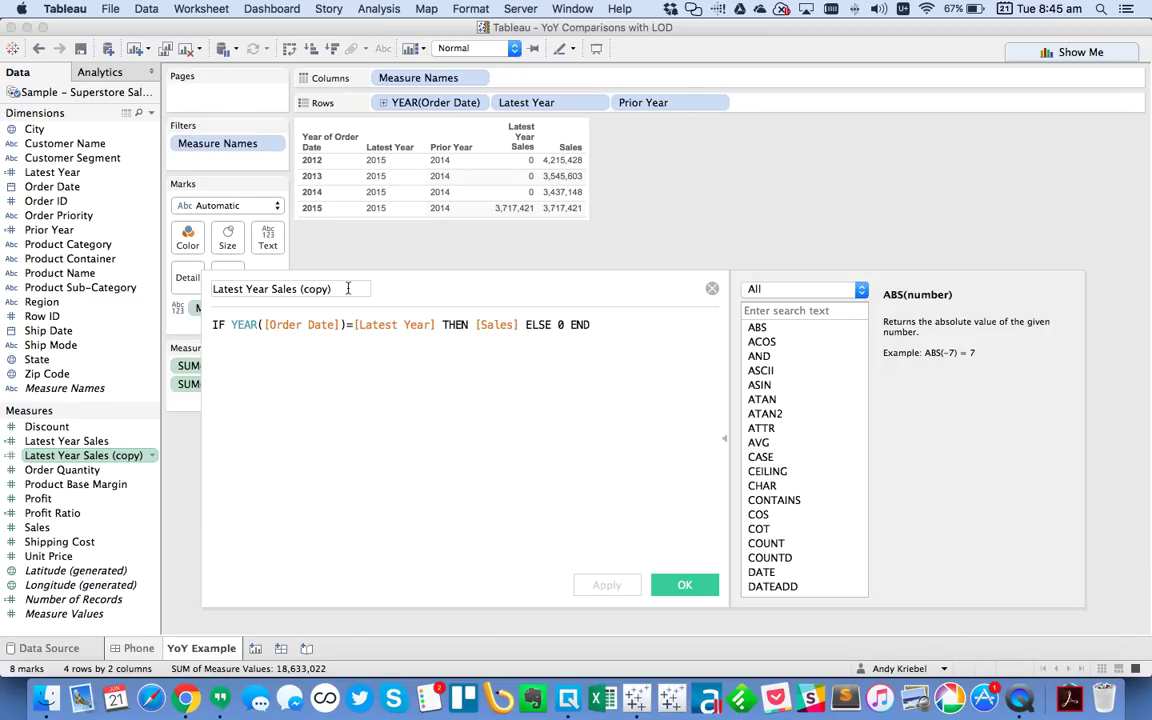
text(Prior Y)
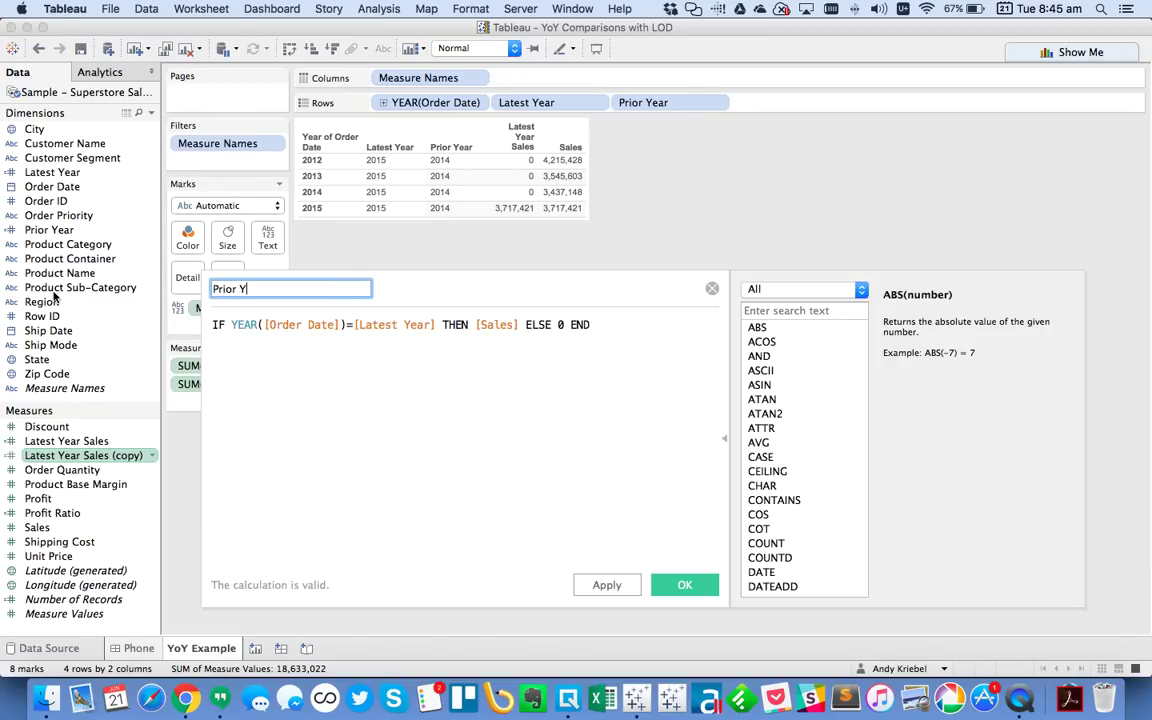
text(ear Sales)
drag(357, 324, 432, 324)
text(prio)
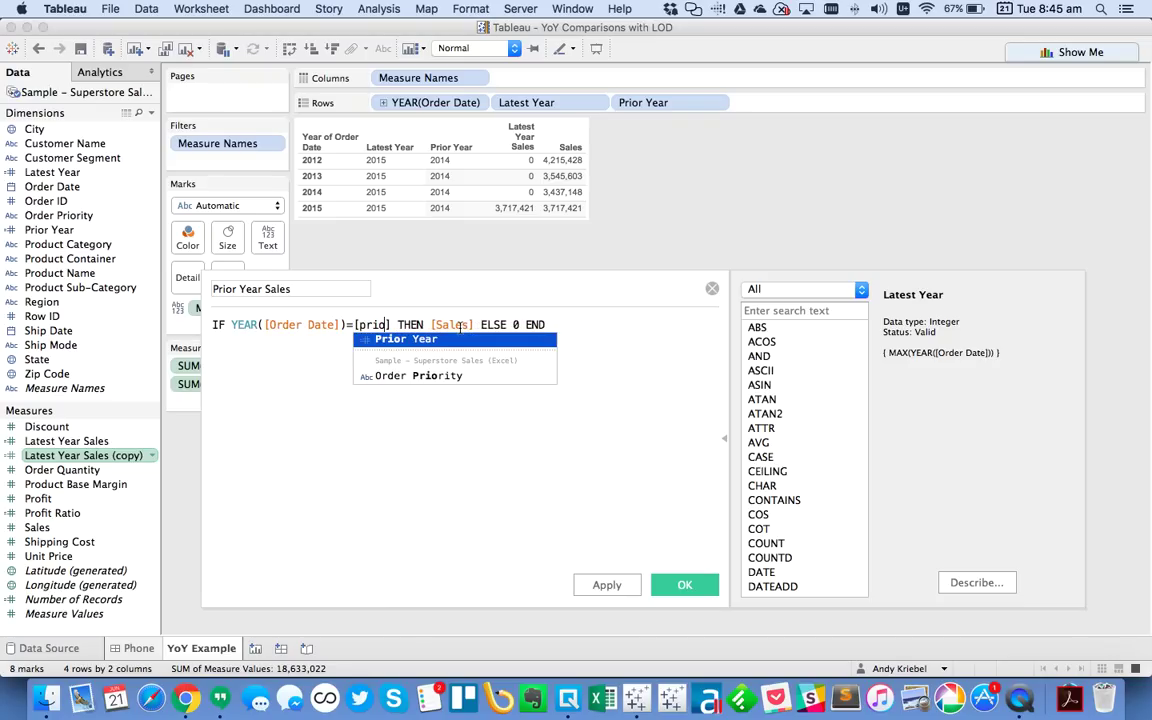
key(Return)
Step: Save Prior Year Sales, add it to the table values, and move Sales after it
click(684, 585)
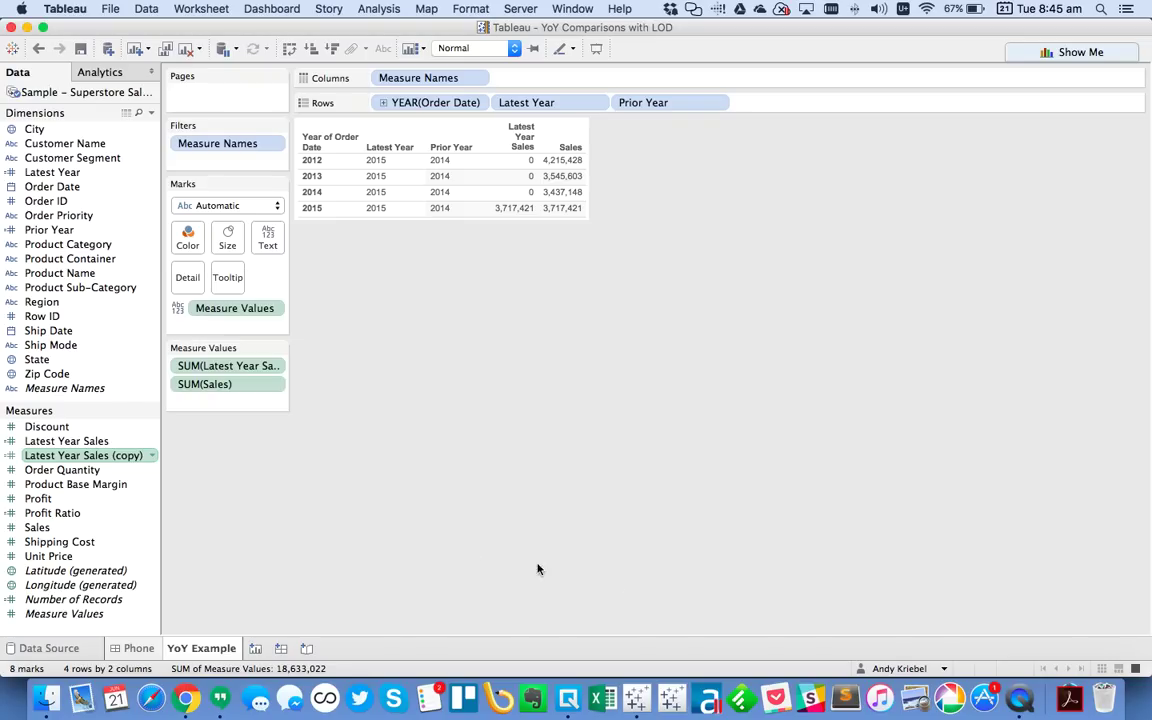
drag(80, 469, 275, 414)
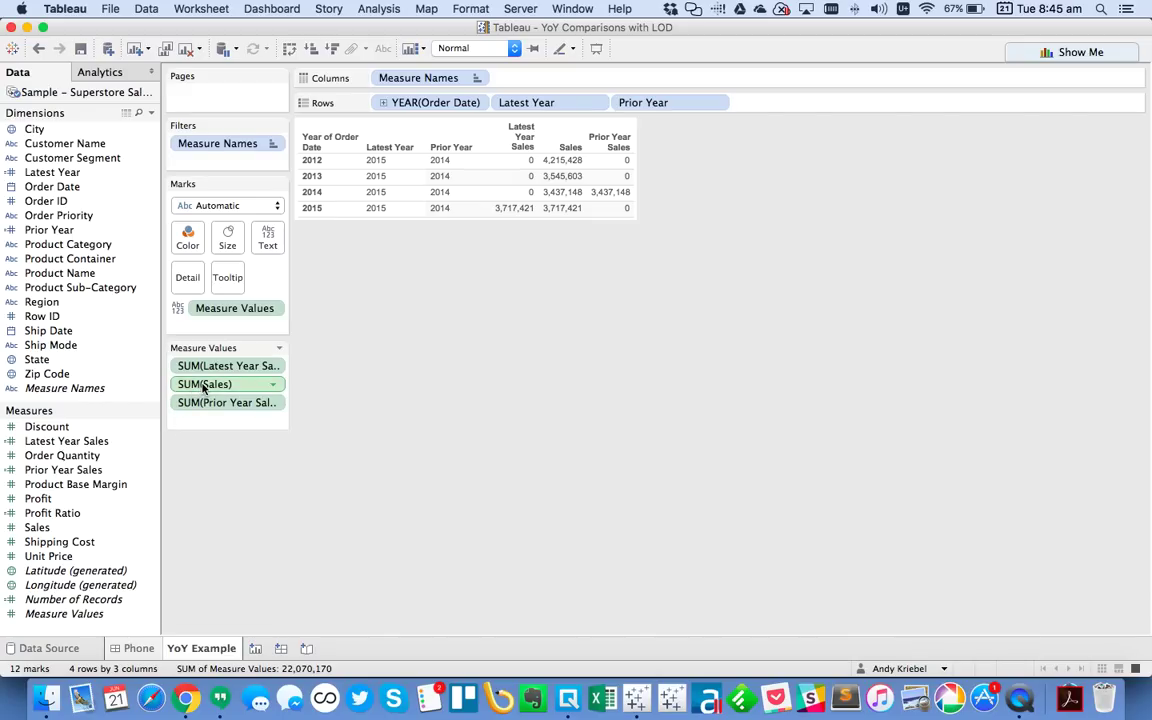
drag(205, 384, 205, 418)
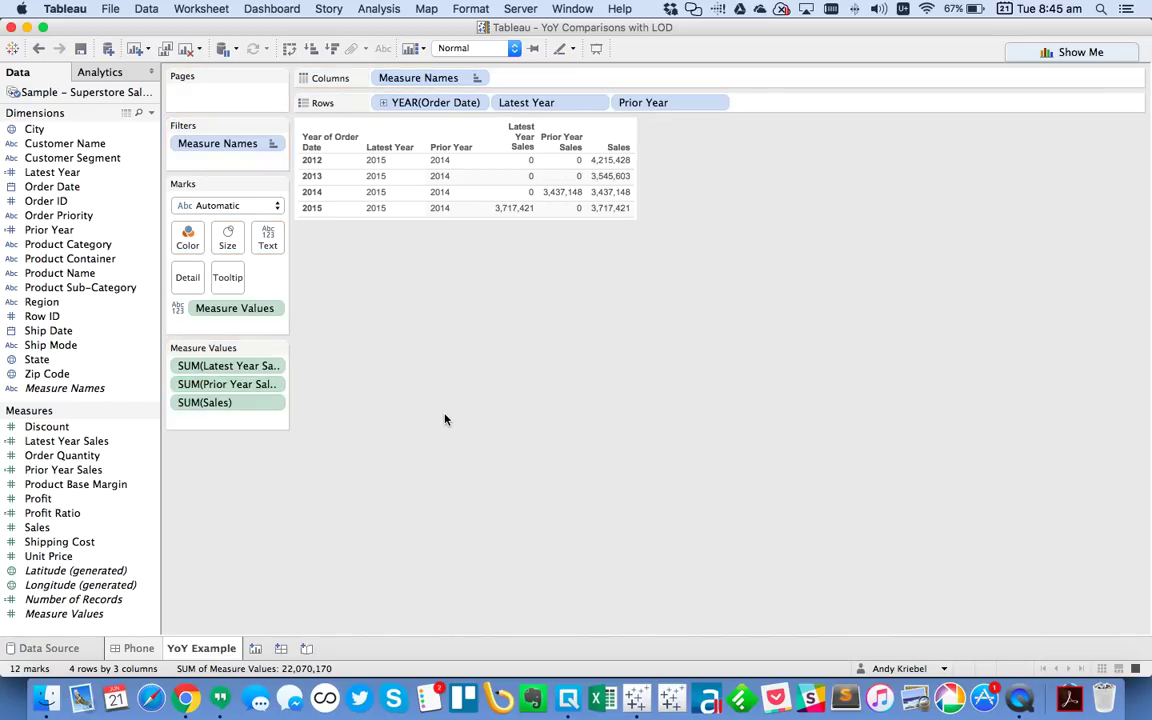
Step: Remove YEAR(Order Date) from Rows and Sales from Measure Values, leaving one 2015 row
mouse_move(556, 195)
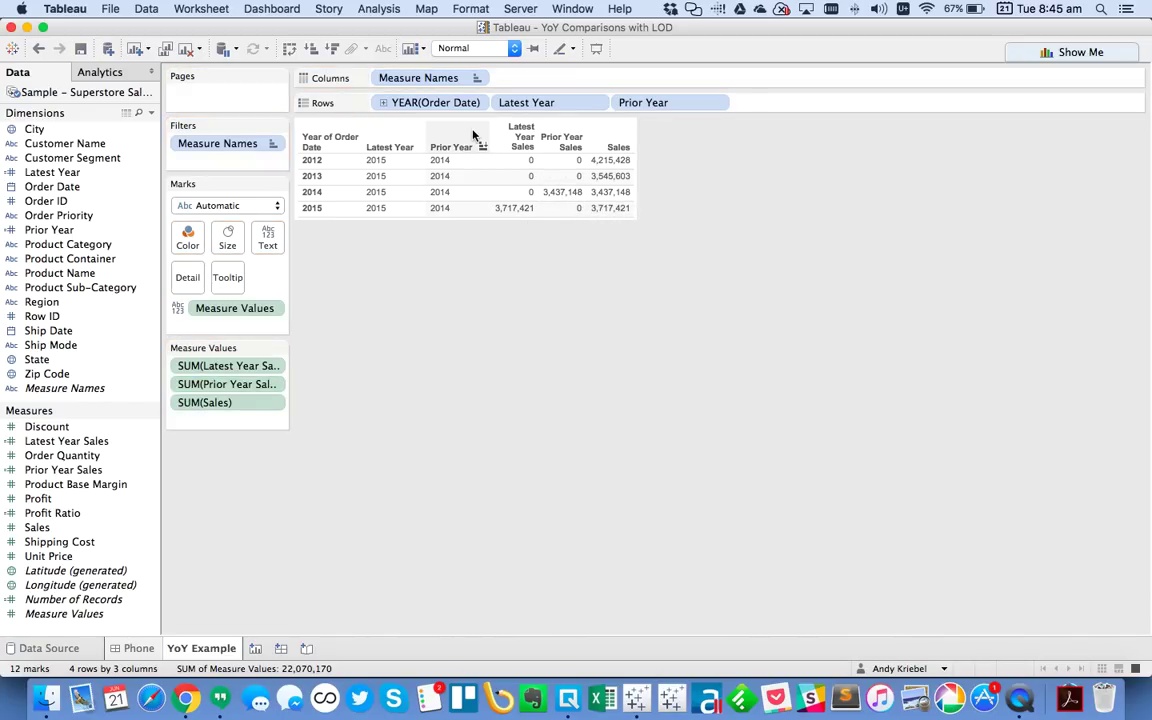
drag(429, 103, 447, 352)
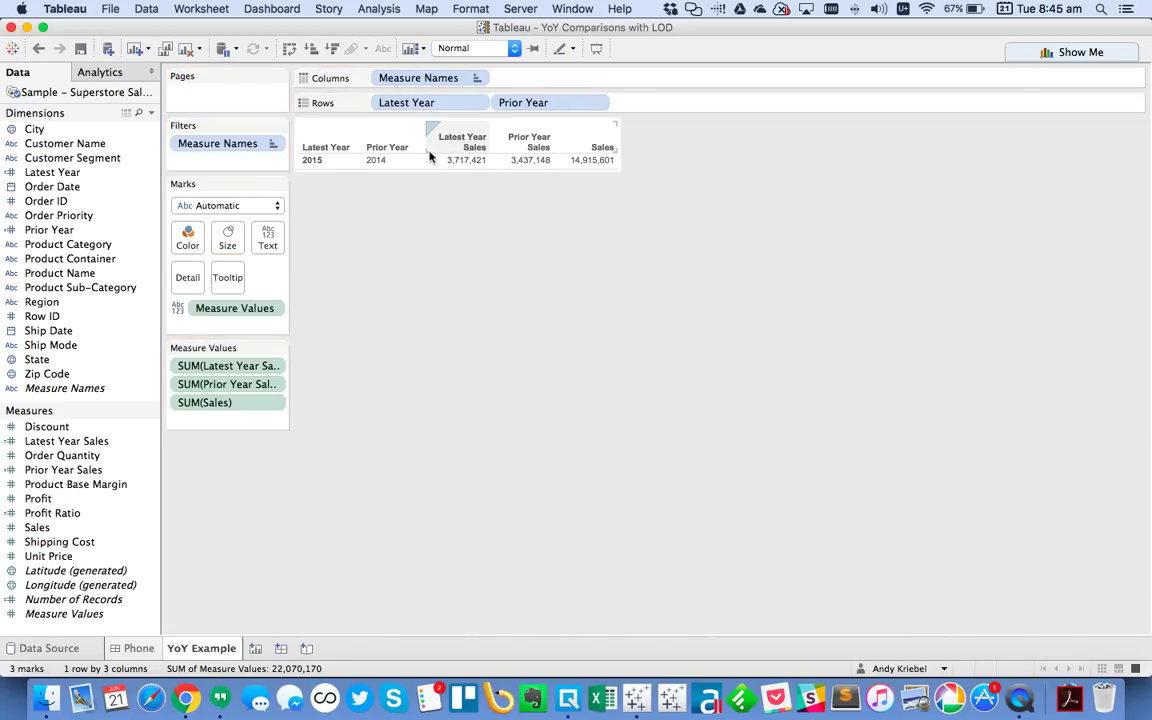
drag(221, 406, 489, 525)
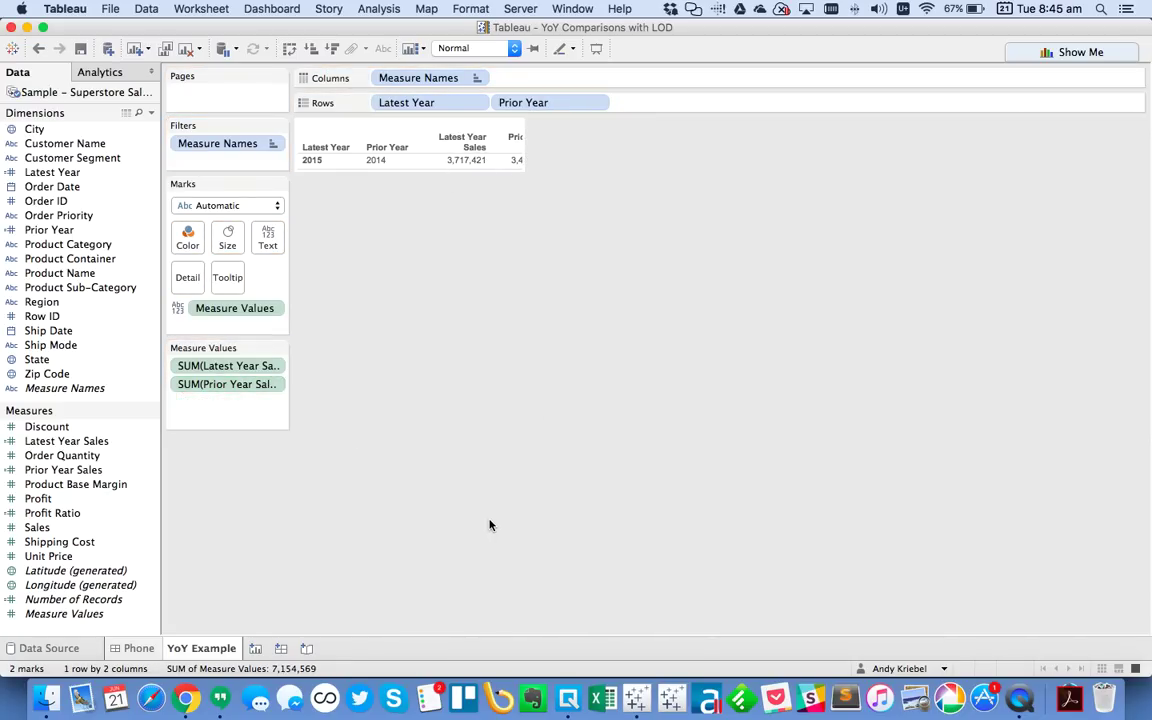
Step: Create a new calculated field named 'YoY Chg'
click(151, 117)
click(135, 127)
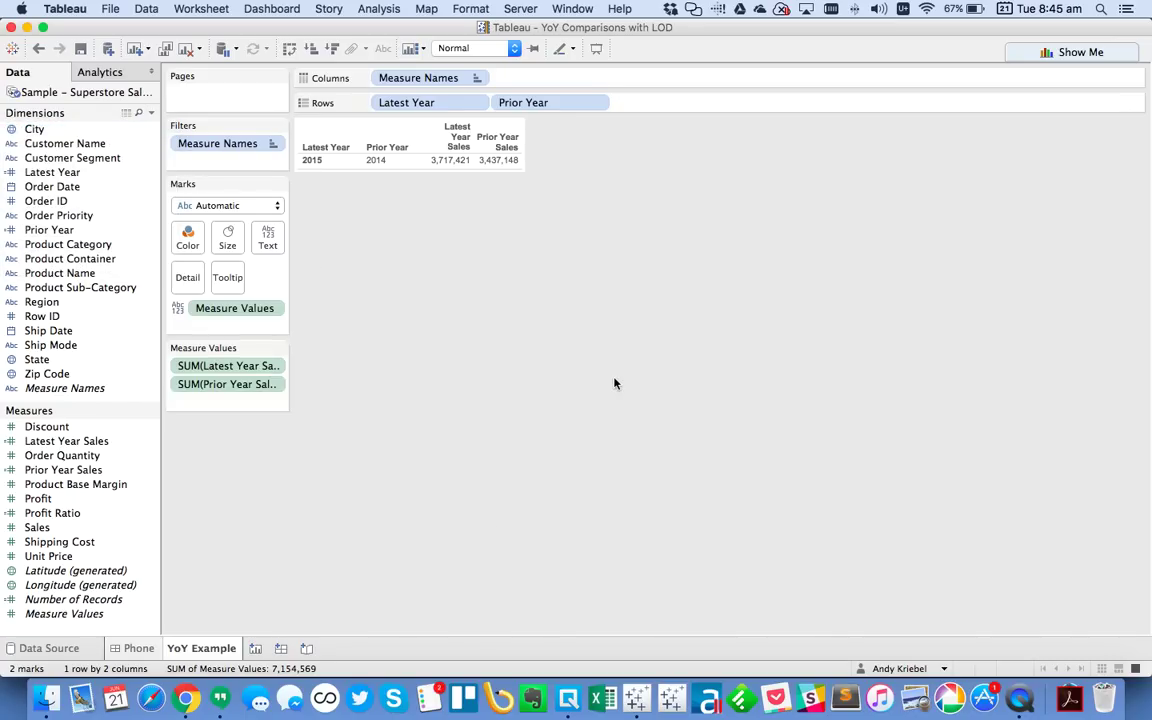
text(YoY Chan)
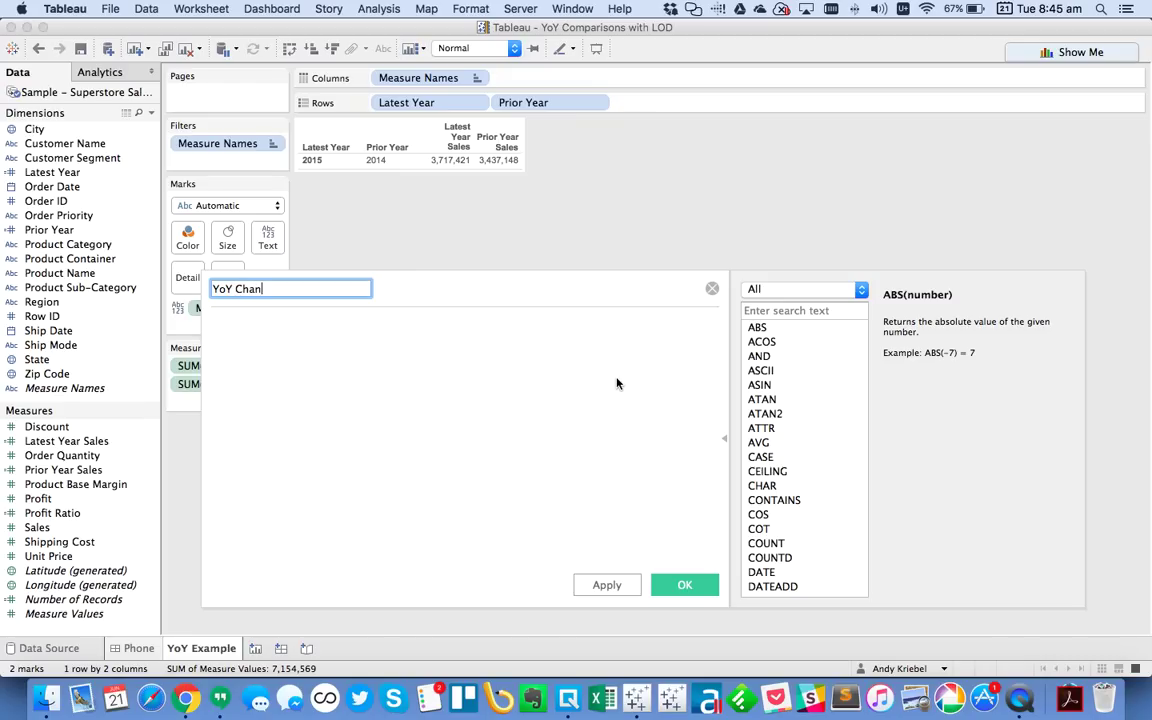
key(BackSpace)
key(BackSpace)
key(BackSpace)
text(g)
key(Tab)
Step: Enter SUM([Latest Year Sales])/SUM([Prior Year Sales])-1 as its formula and save
text(SUM)
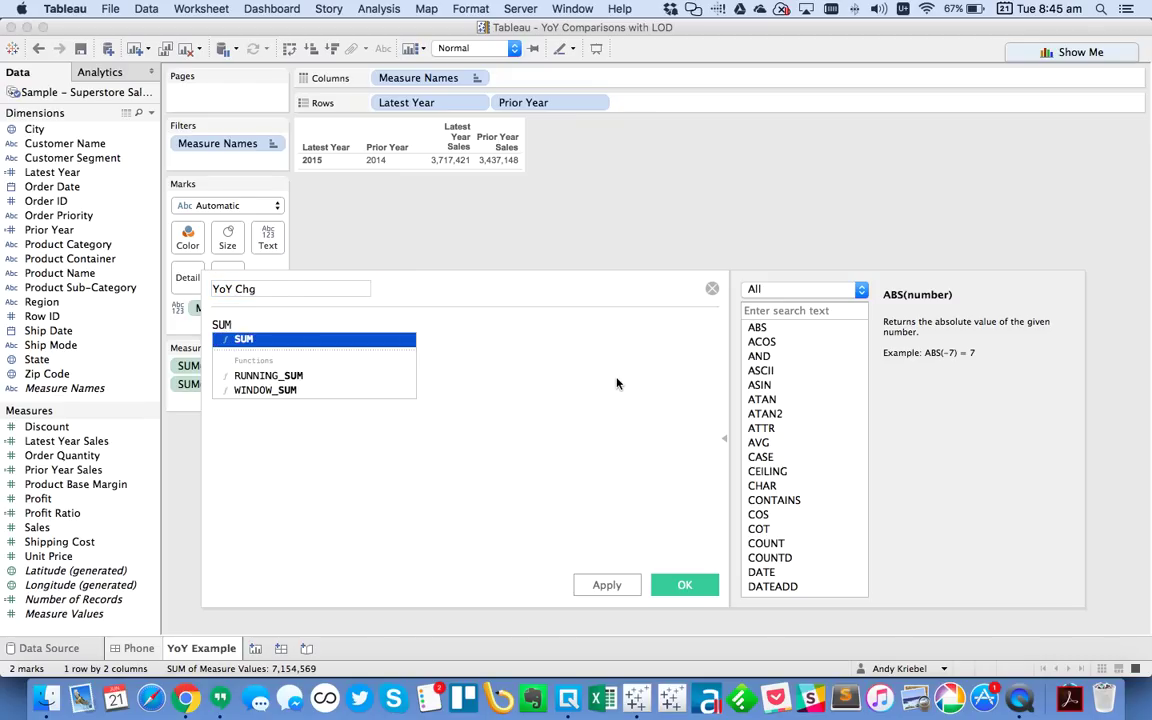
key(Return)
text([Lat)
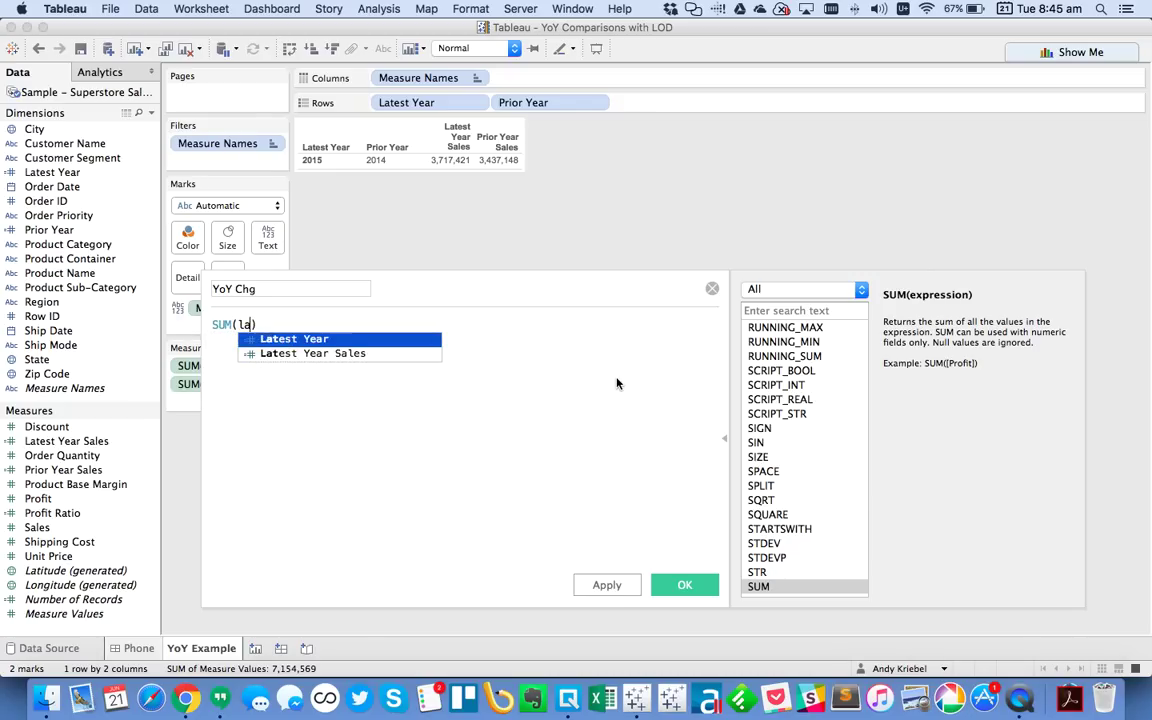
key(Down)
key(Return)
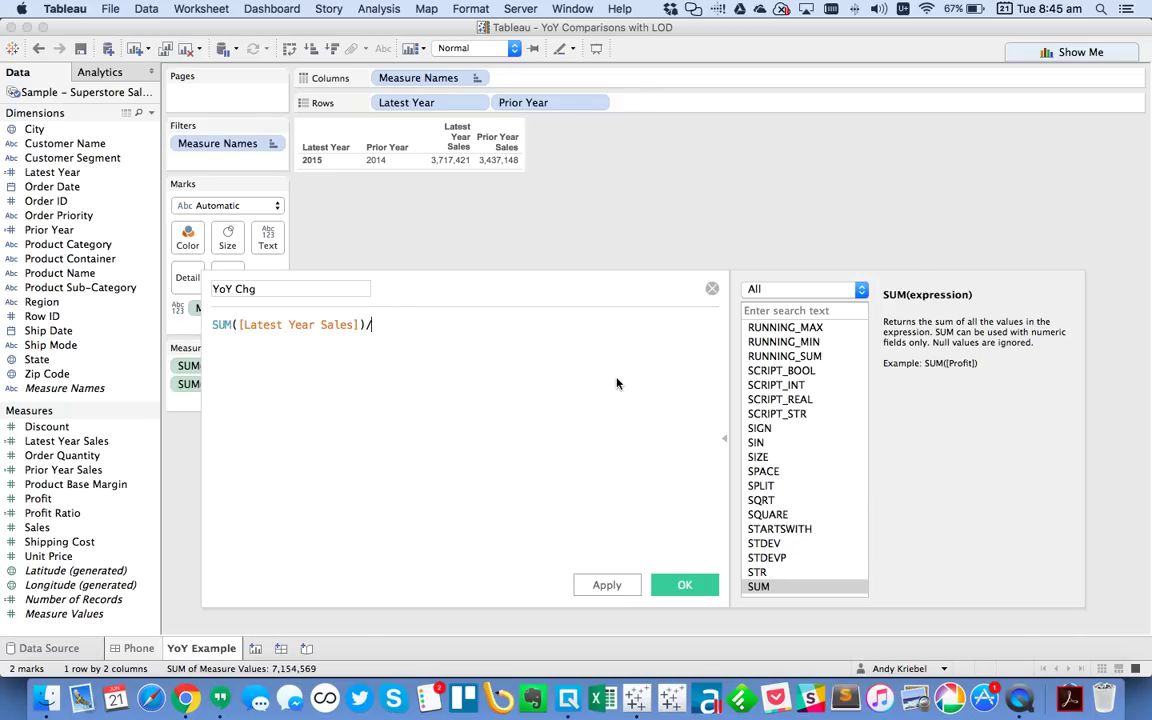
text(/sum)
key(Return)
text([pri)
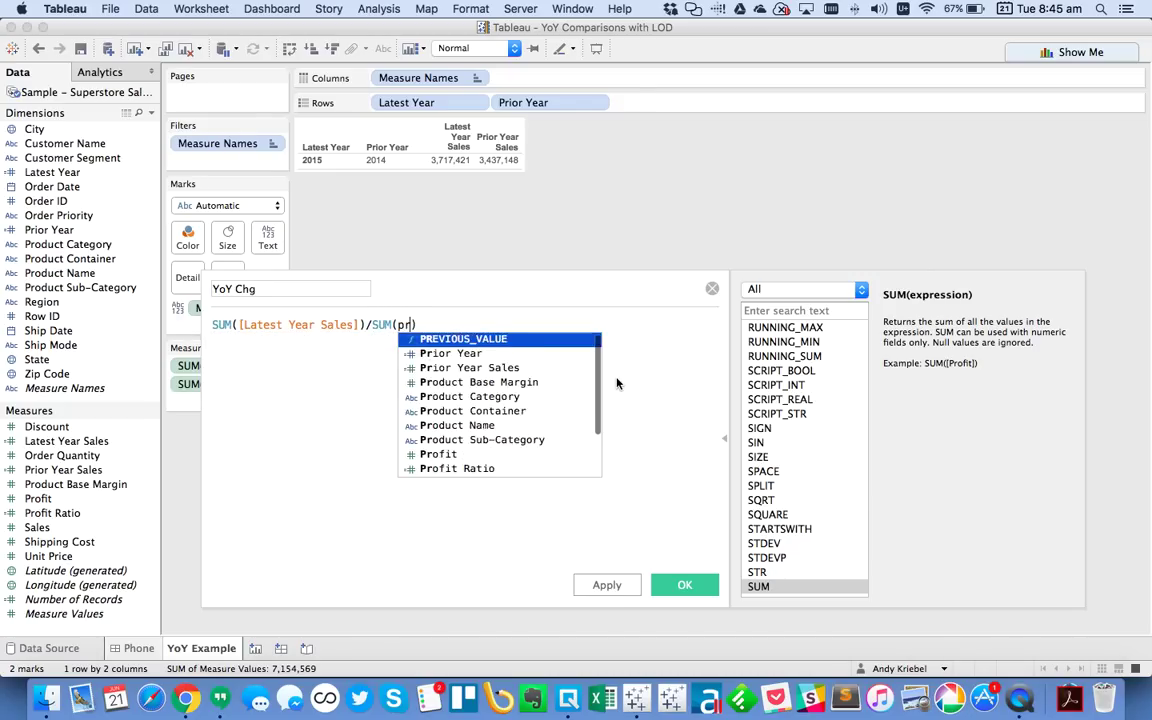
key(Down)
key(Return)
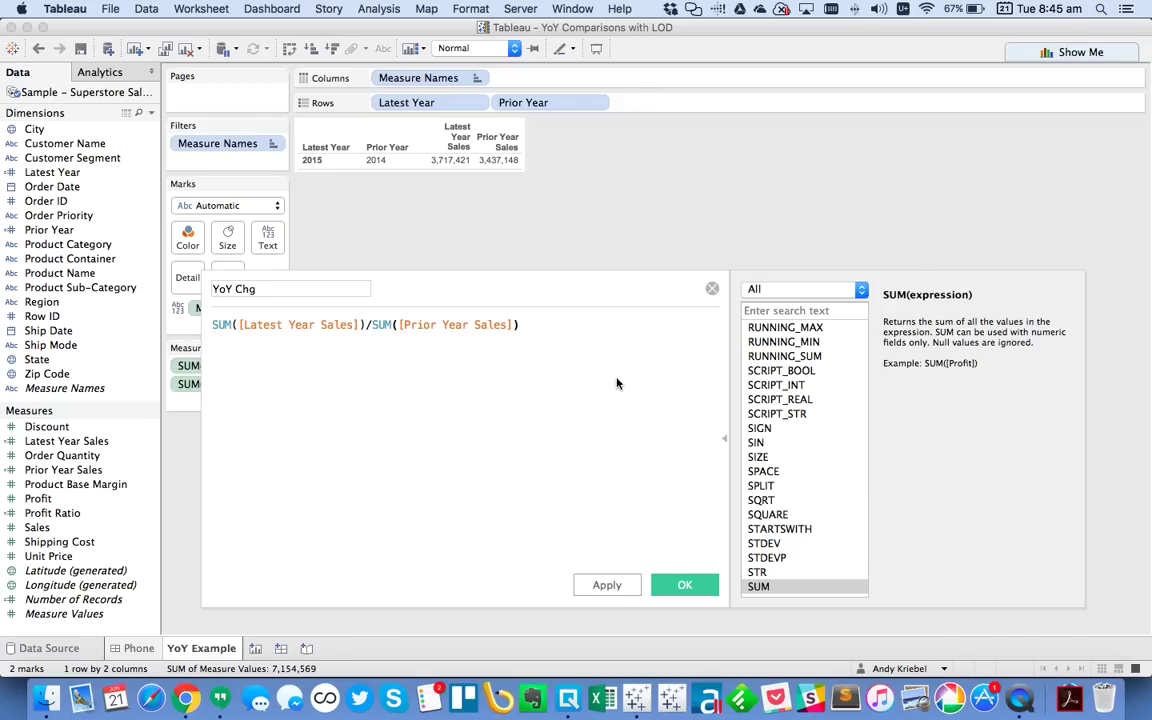
text(-1)
click(685, 588)
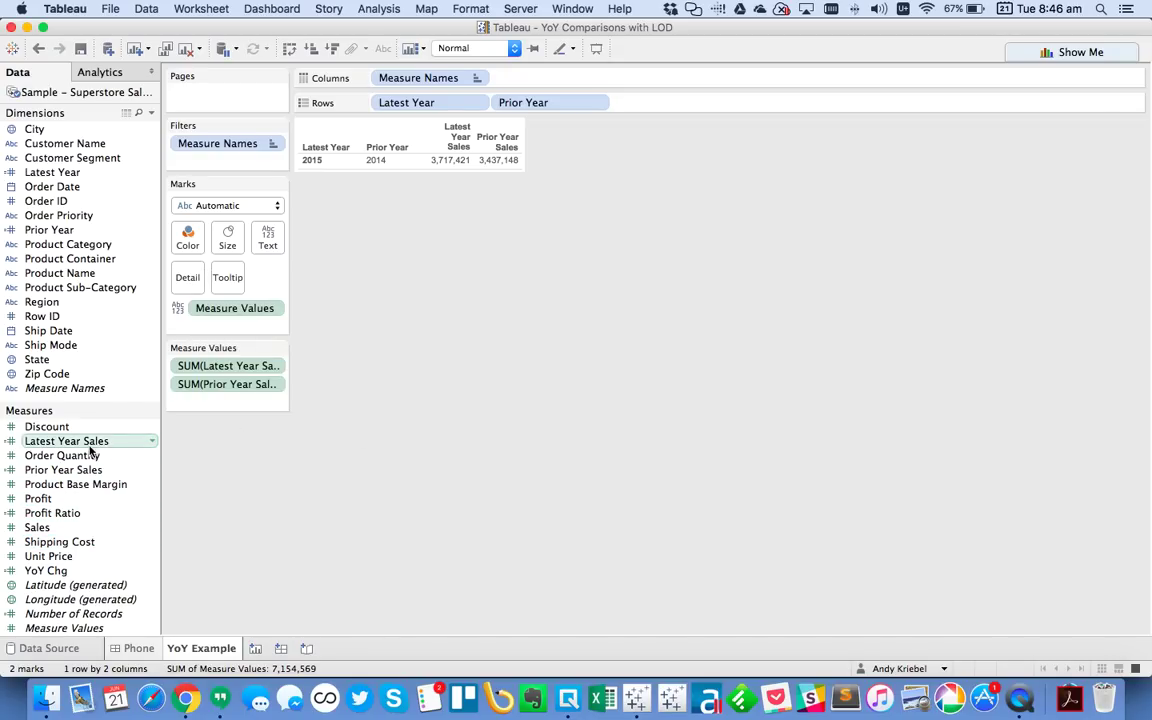
Step: Give YoY Chg a one-decimal percentage default format and add it to the table (8.2%)
right_click(76, 570)
mouse_move(170, 471)
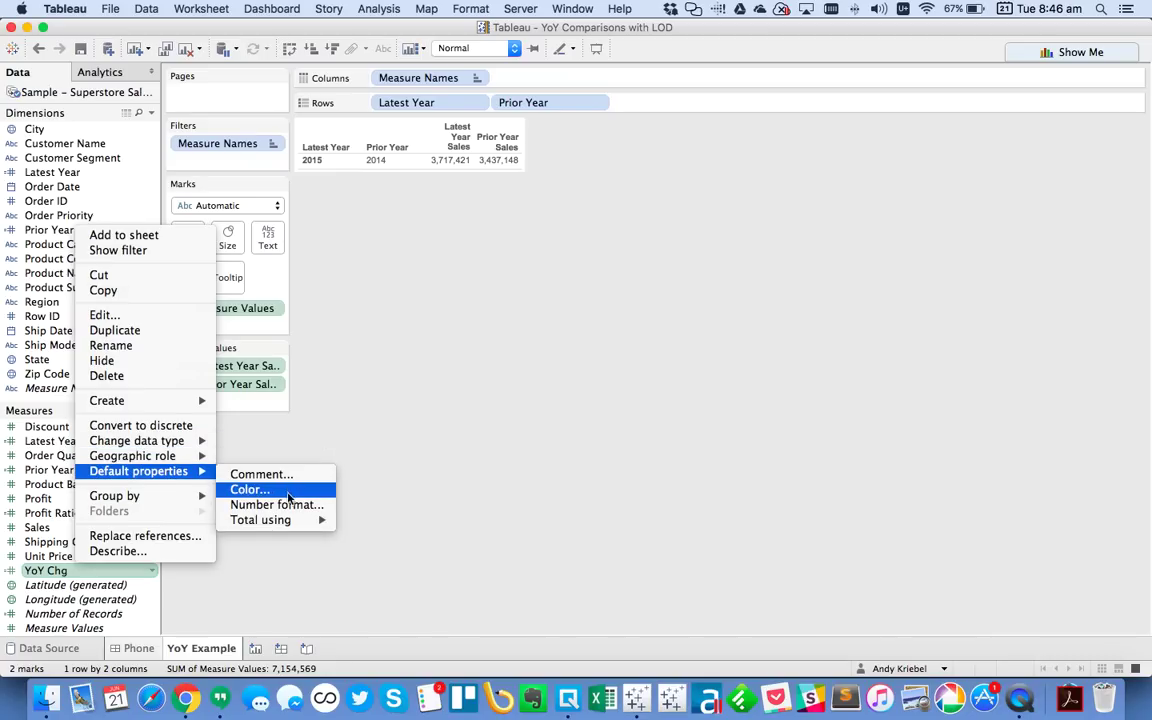
click(285, 504)
click(497, 342)
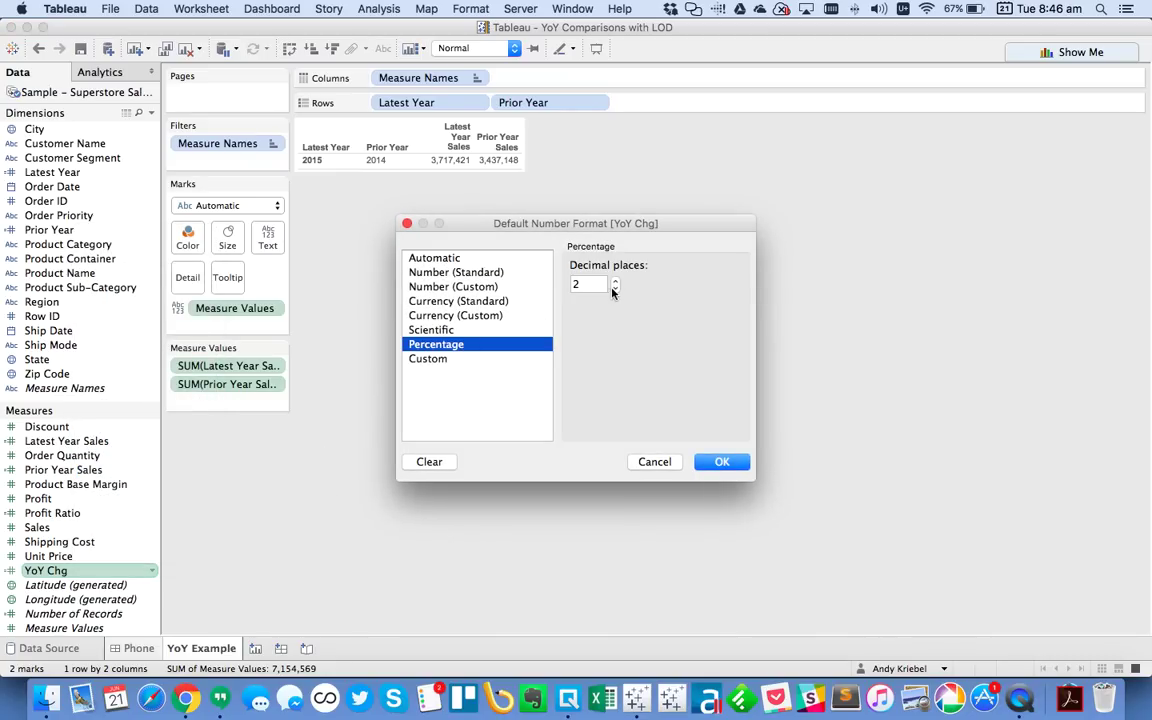
click(614, 289)
click(722, 461)
drag(60, 571, 216, 401)
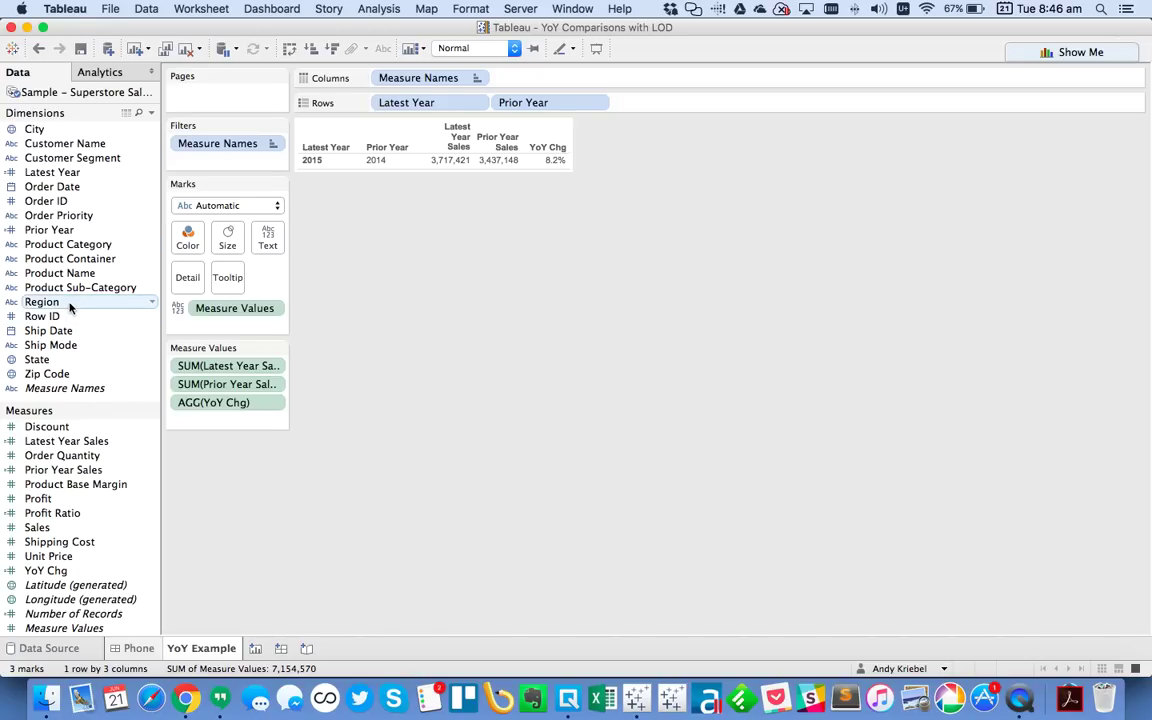
Step: Chart Latest Year Sales bars by Region, dropping Latest/Prior Year rows and putting Prior Year Sales on Detail
drag(70, 307, 380, 102)
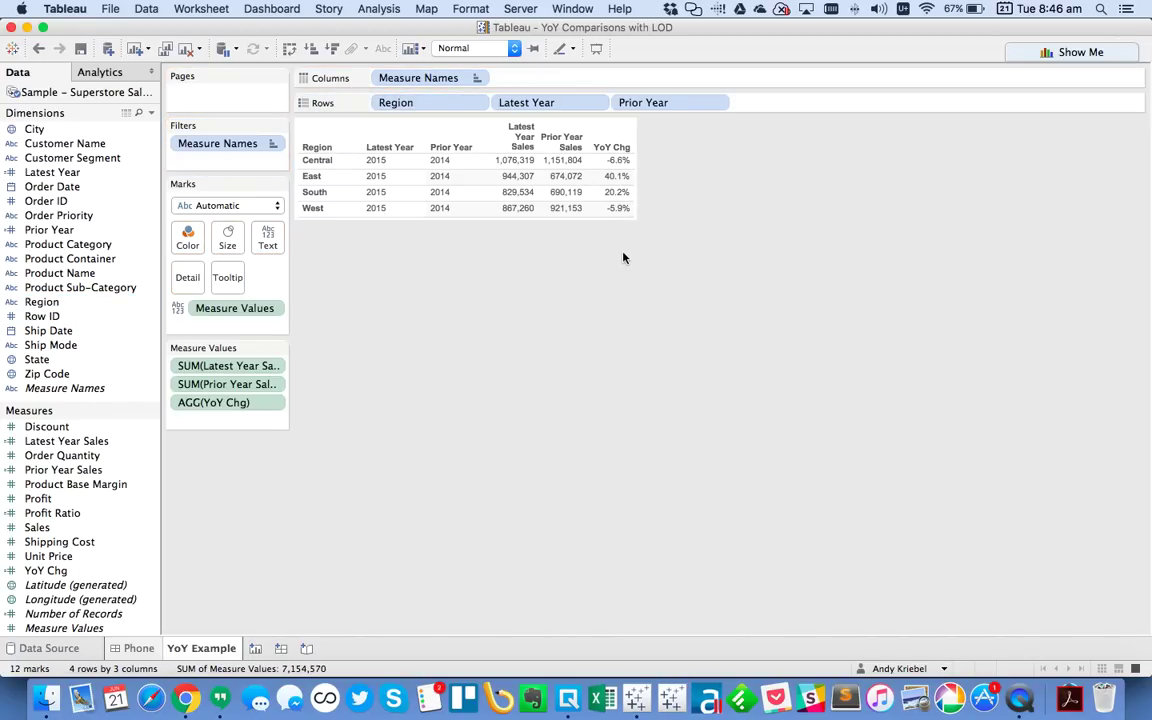
click(549, 105)
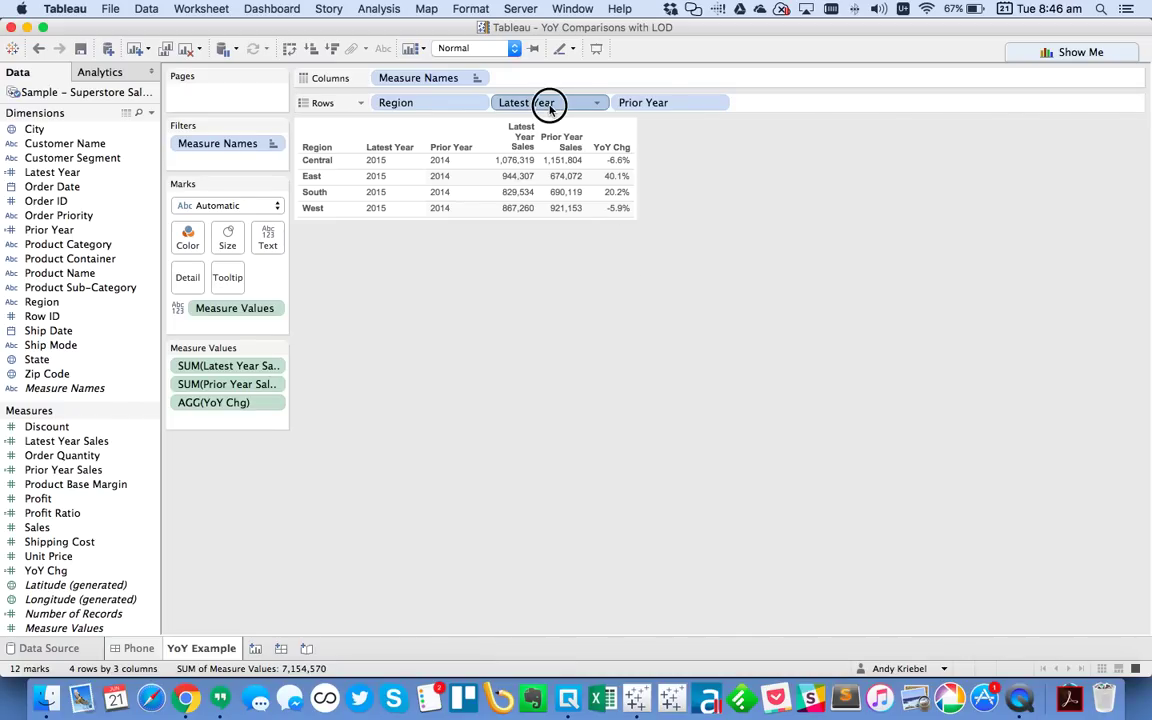
drag(549, 105, 720, 200)
drag(571, 103, 797, 376)
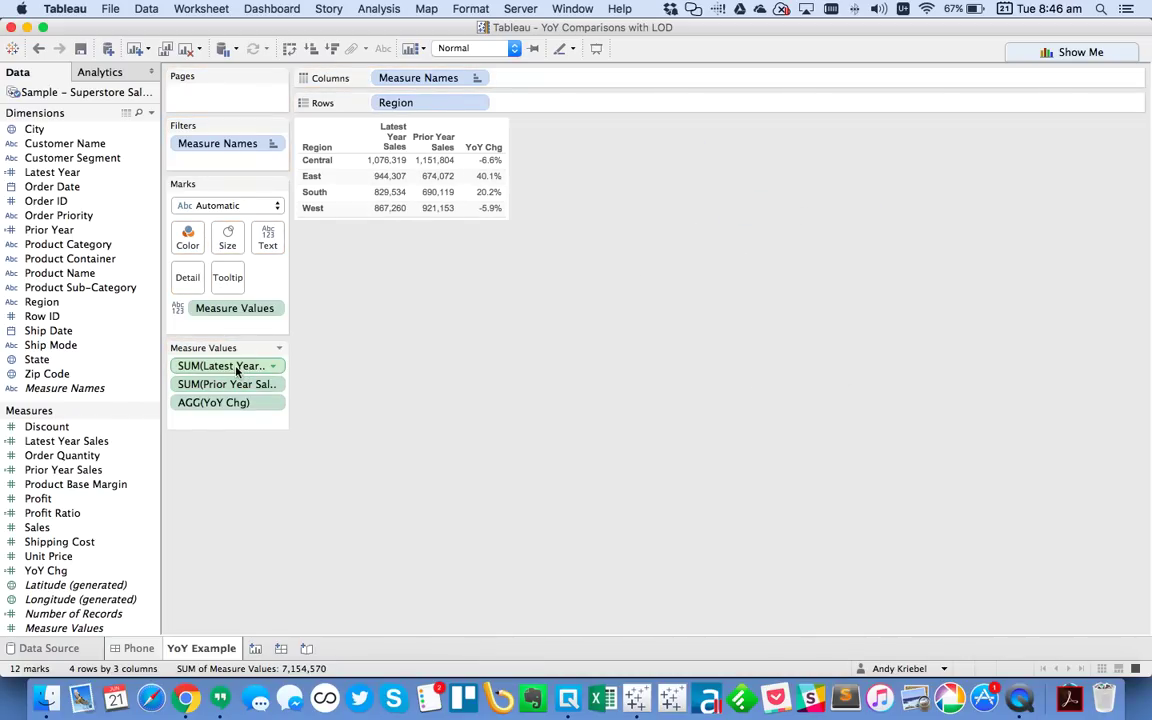
drag(218, 370, 553, 80)
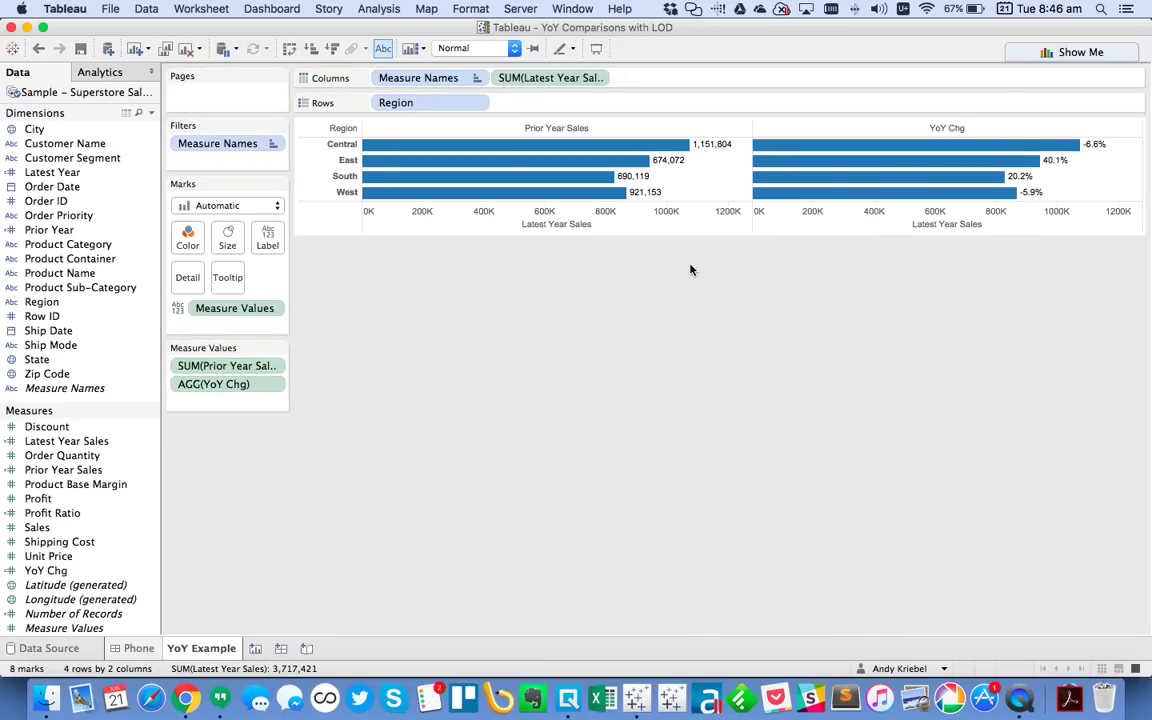
drag(213, 371, 185, 278)
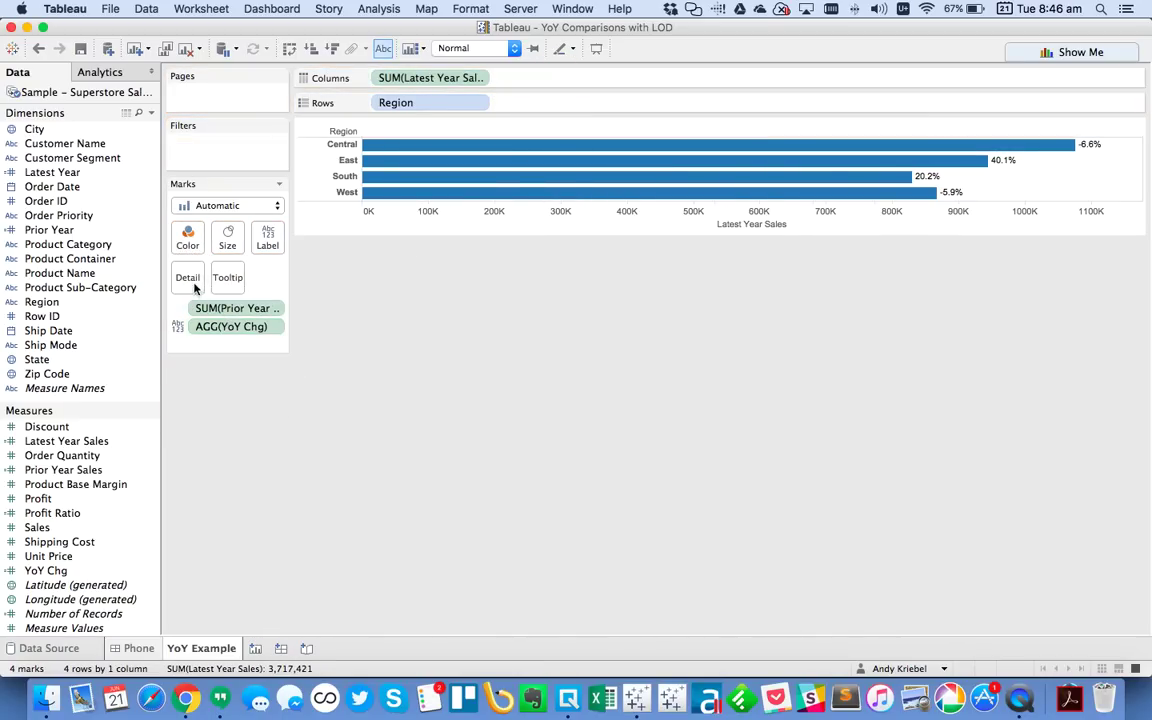
Step: Add an unlabelled black reference line at average SUM(Prior Year Sales) to each cell, without recalculation
click(100, 72)
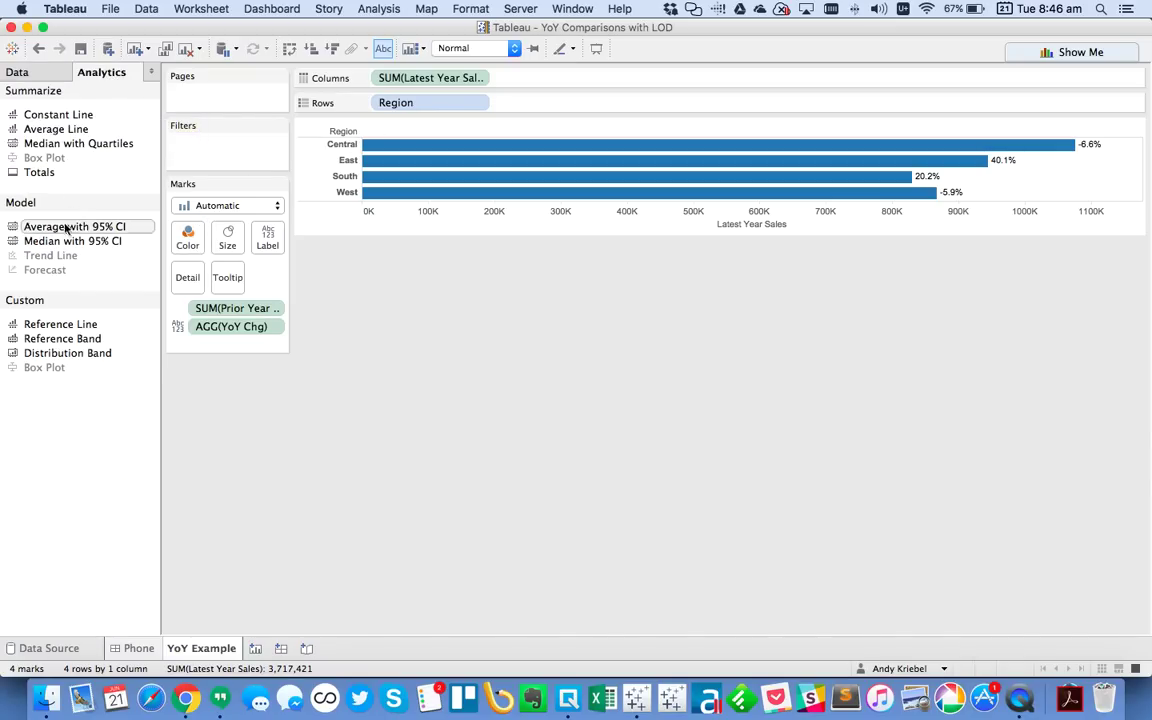
drag(70, 324, 540, 150)
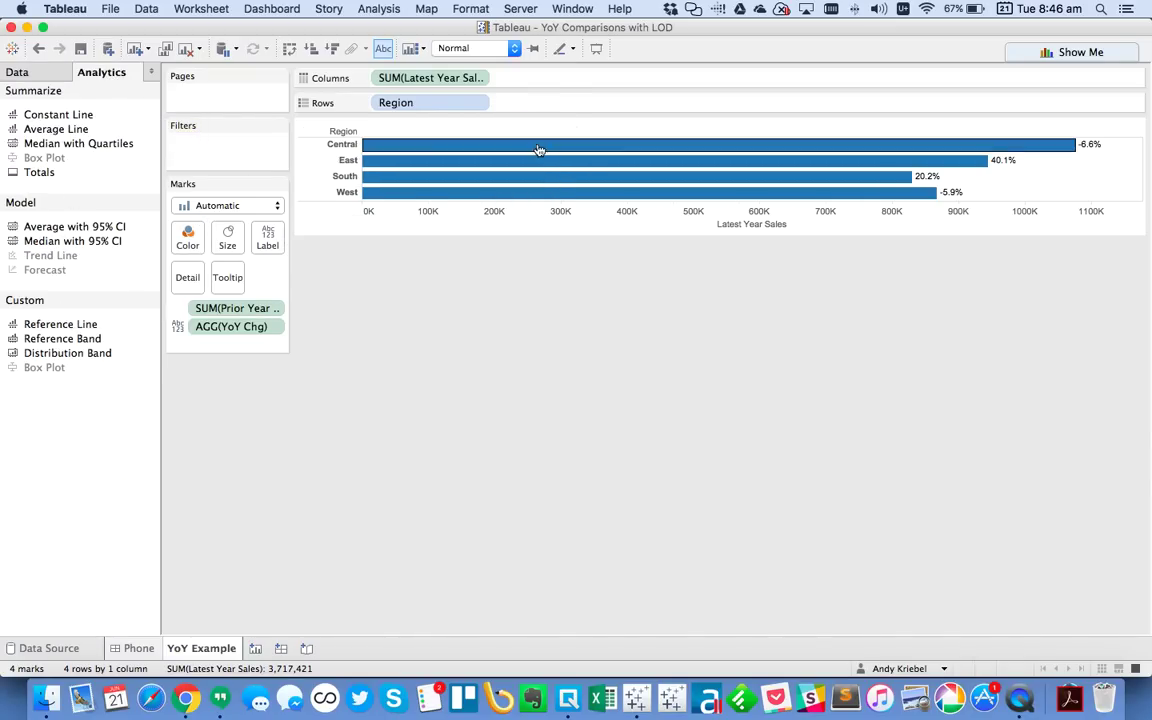
click(472, 280)
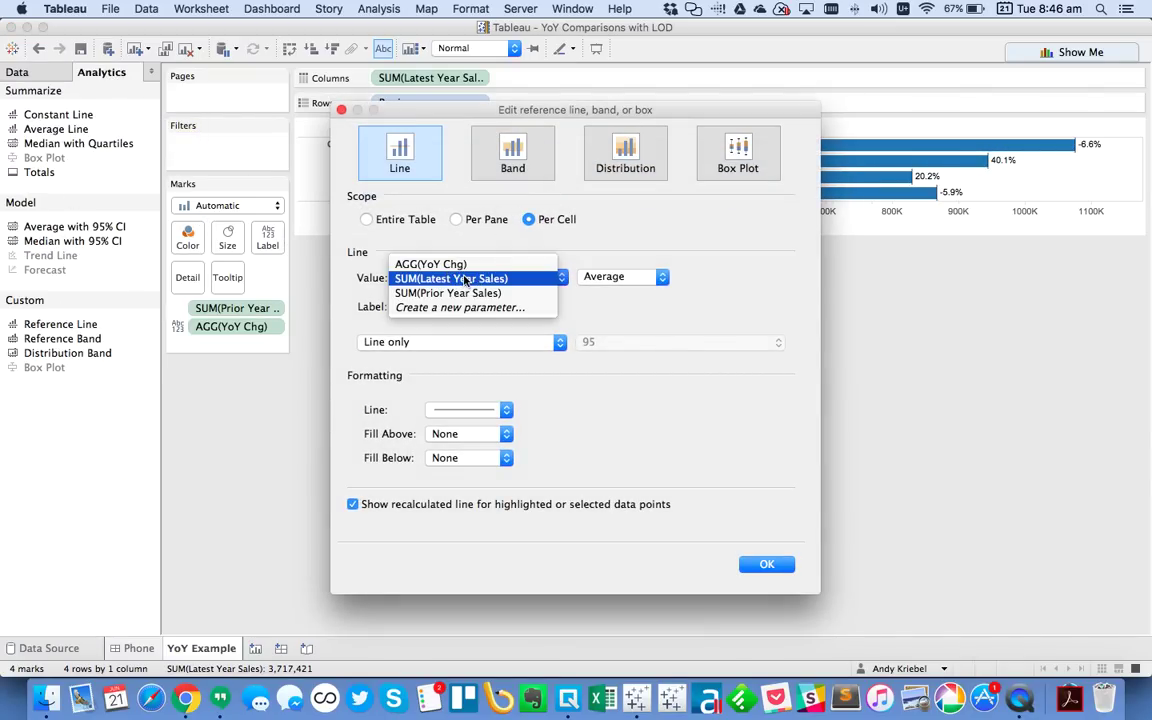
click(460, 296)
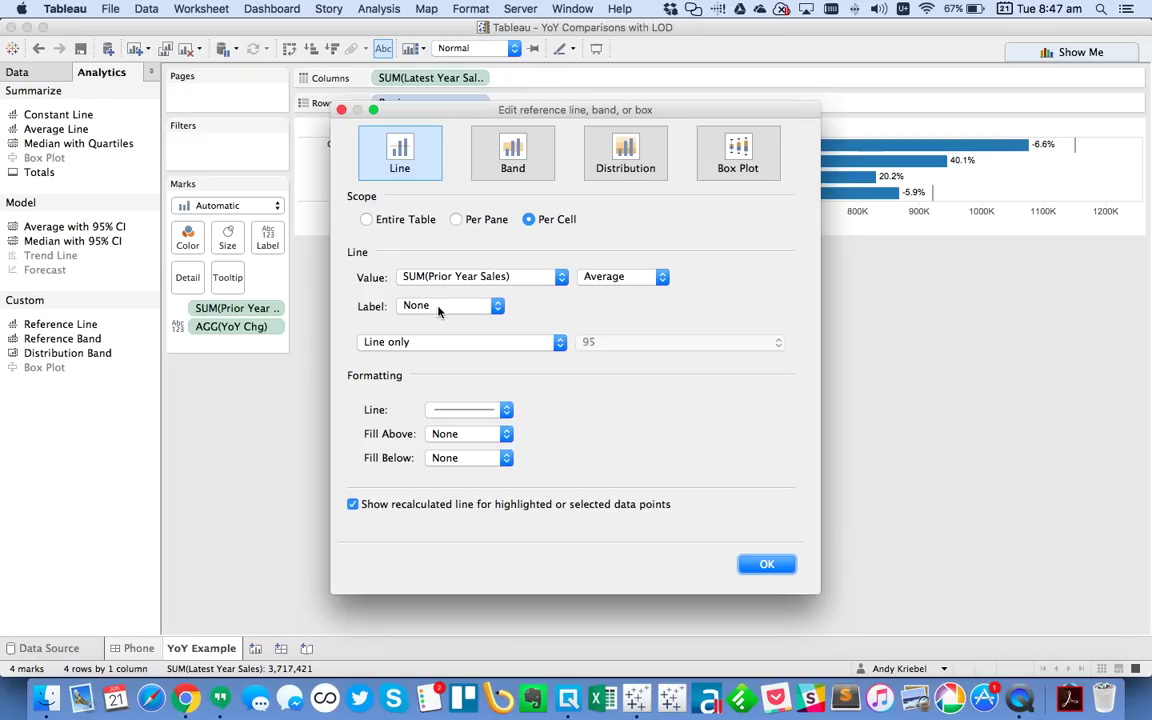
click(466, 410)
click(443, 541)
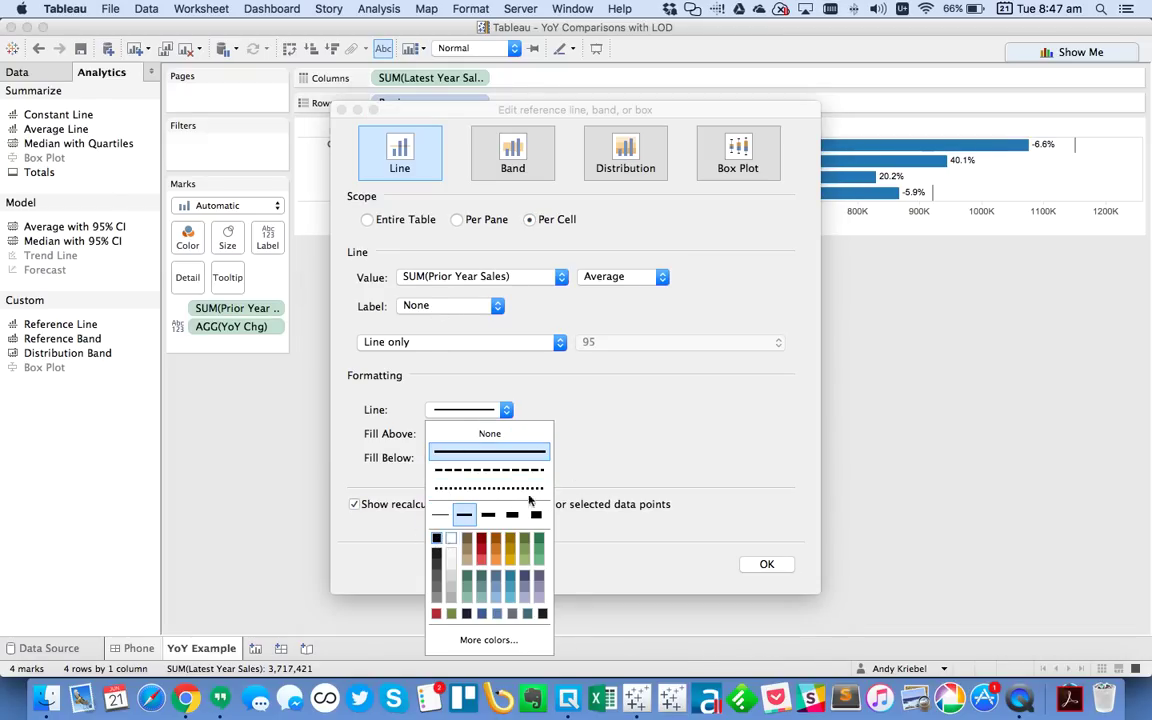
click(386, 463)
click(412, 505)
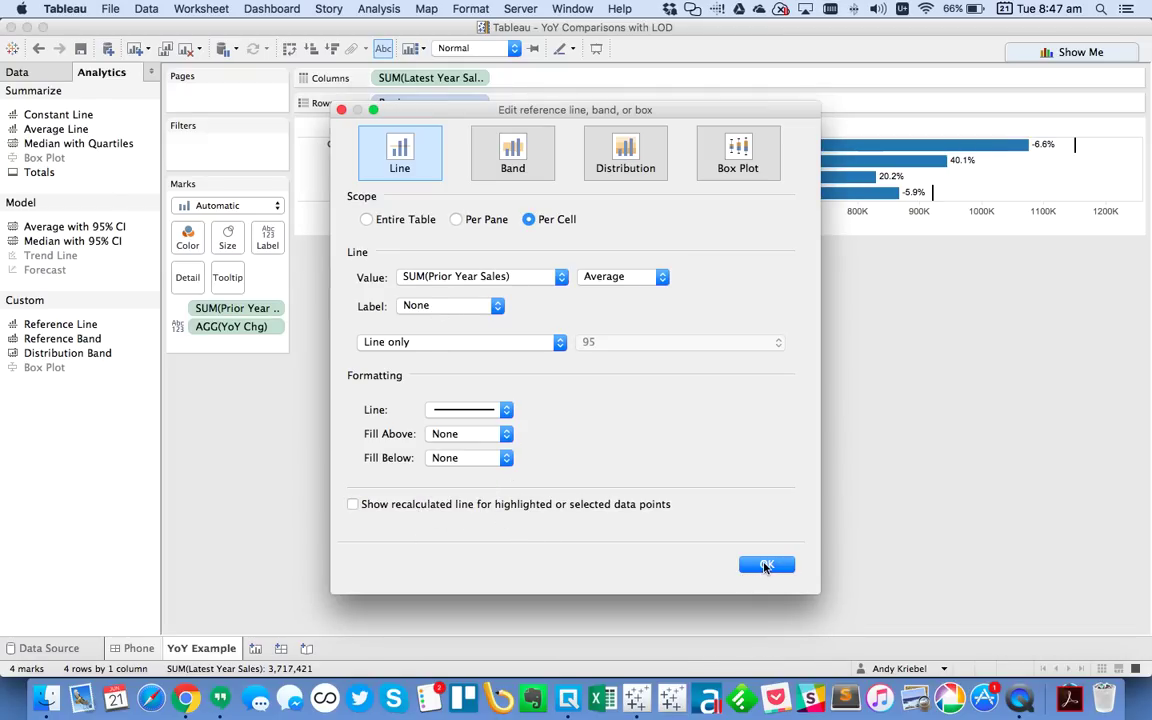
click(766, 566)
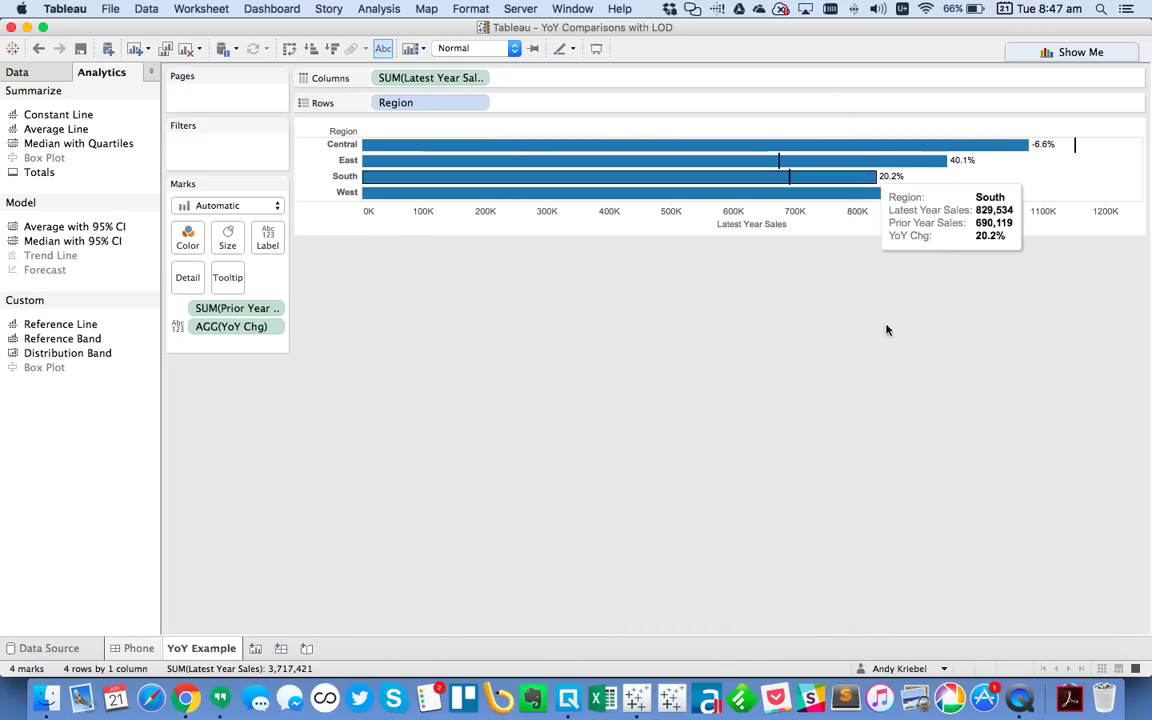
click(45, 72)
Step: Move YoY Chg from the bar labels to the marks' Detail
drag(215, 333, 500, 489)
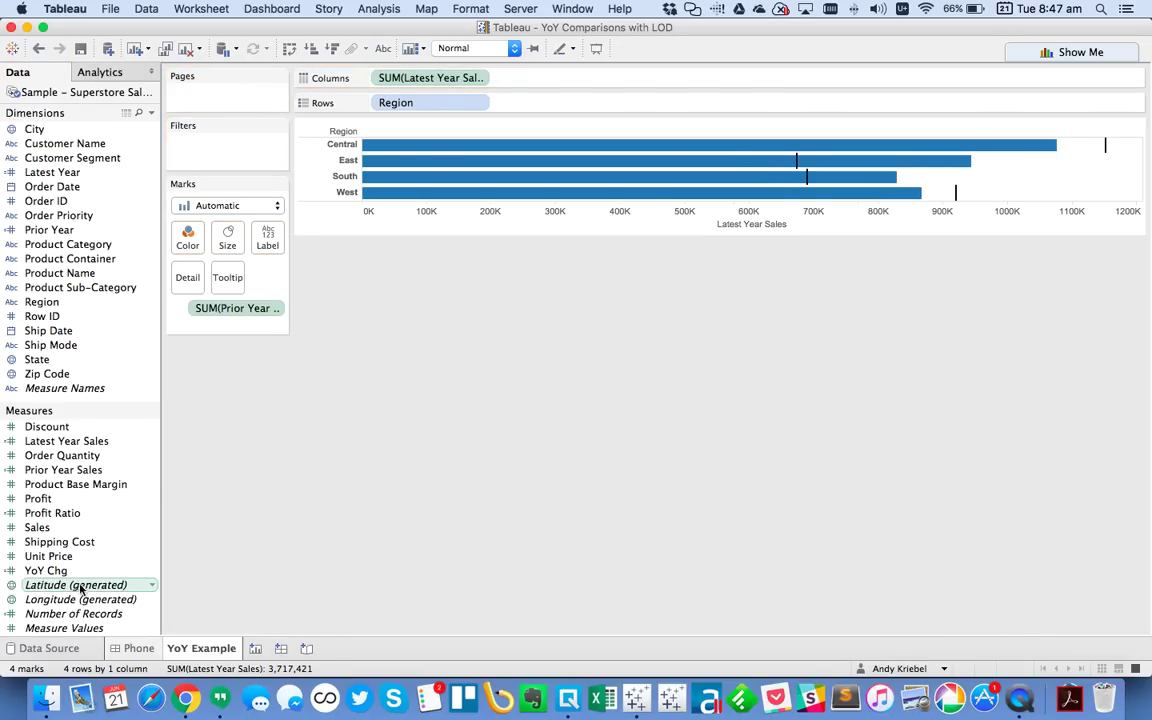
drag(88, 571, 184, 278)
mouse_move(588, 150)
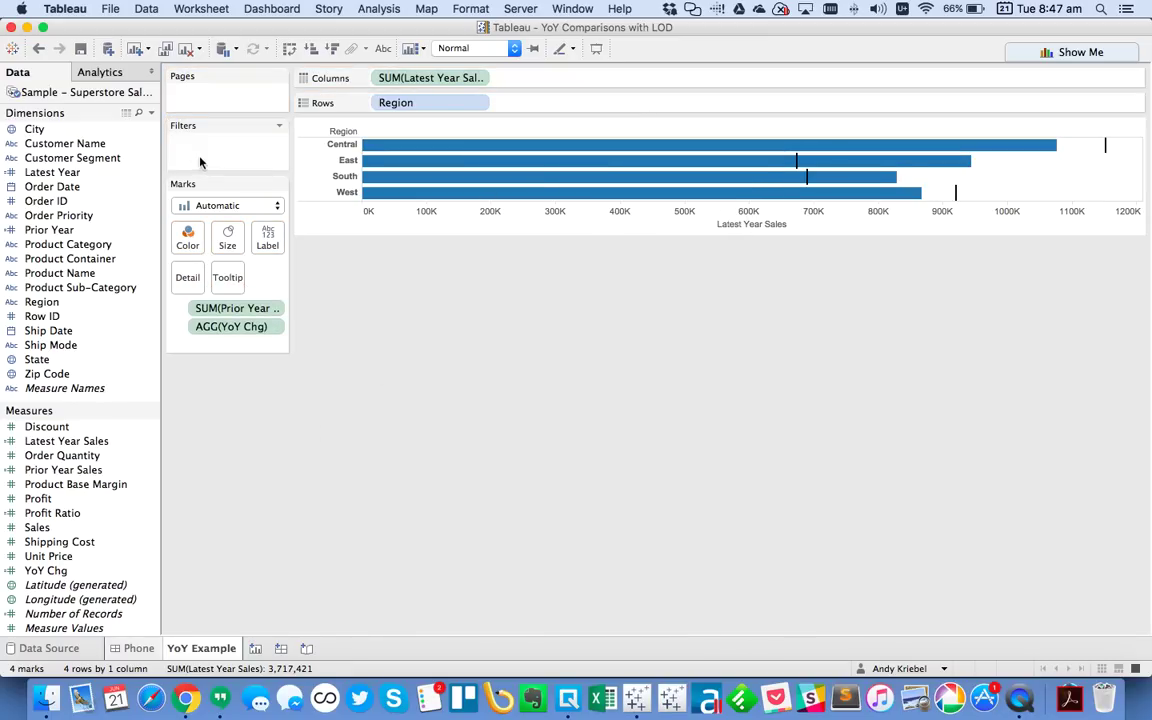
Step: Create a calculated field named Alert starting with IF [YoY Chg]<=0 THEN '
click(151, 114)
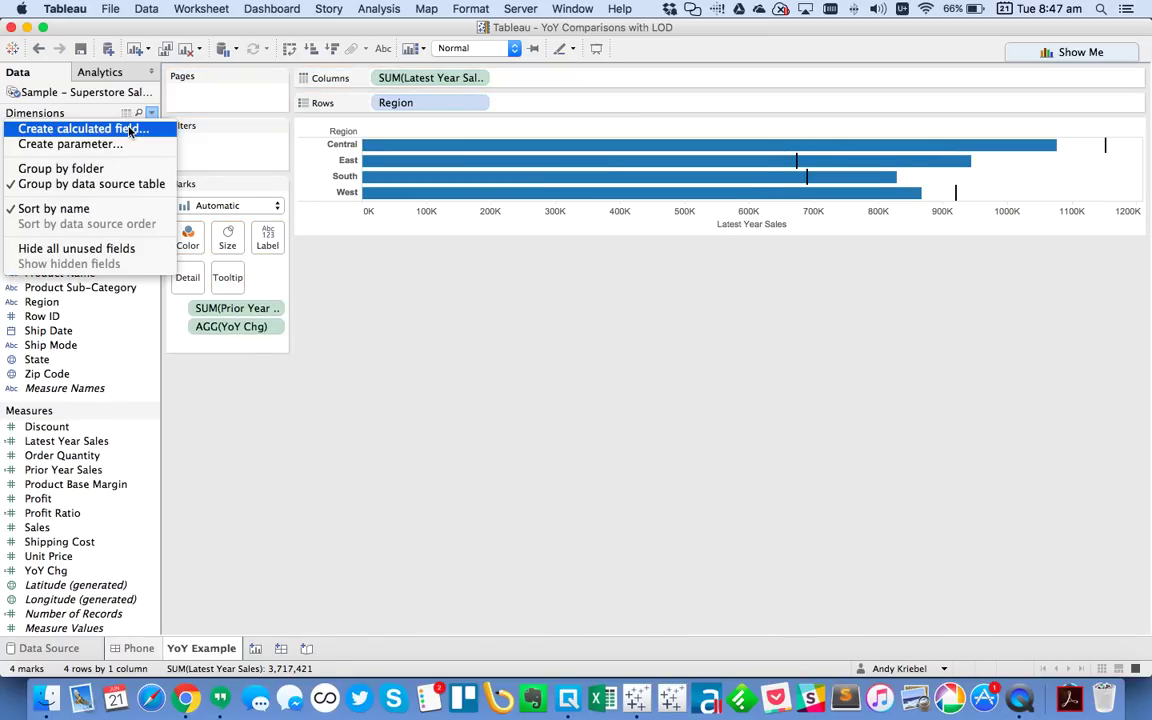
click(126, 133)
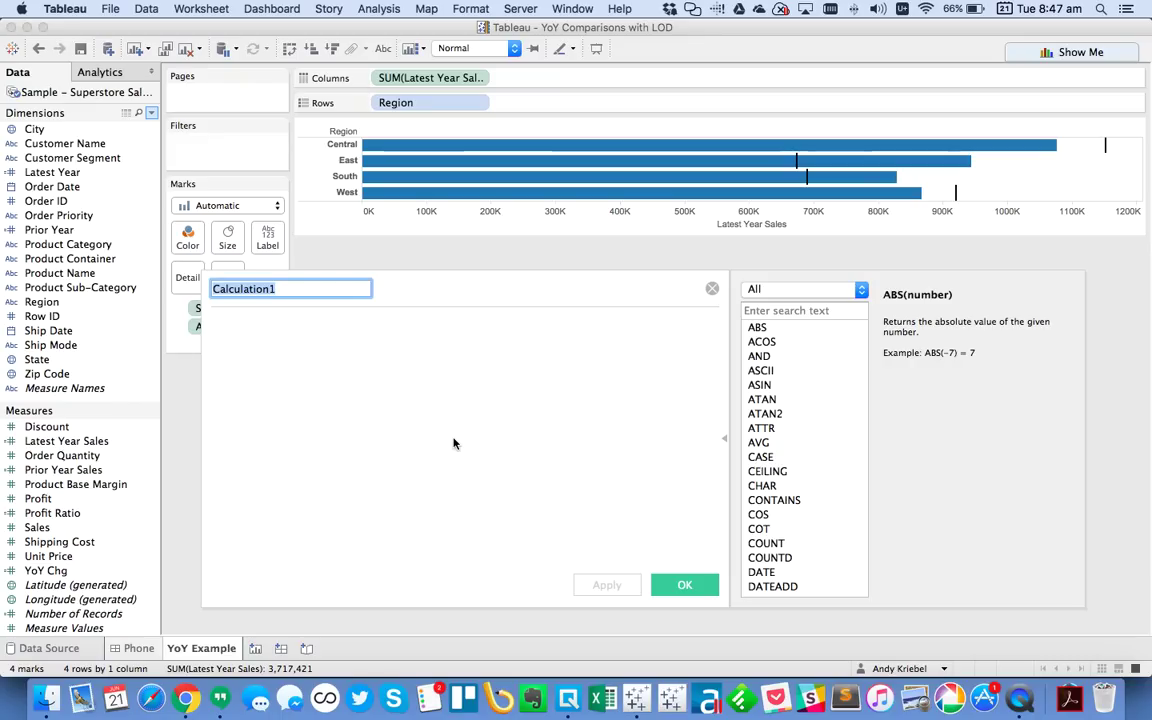
text(ale)
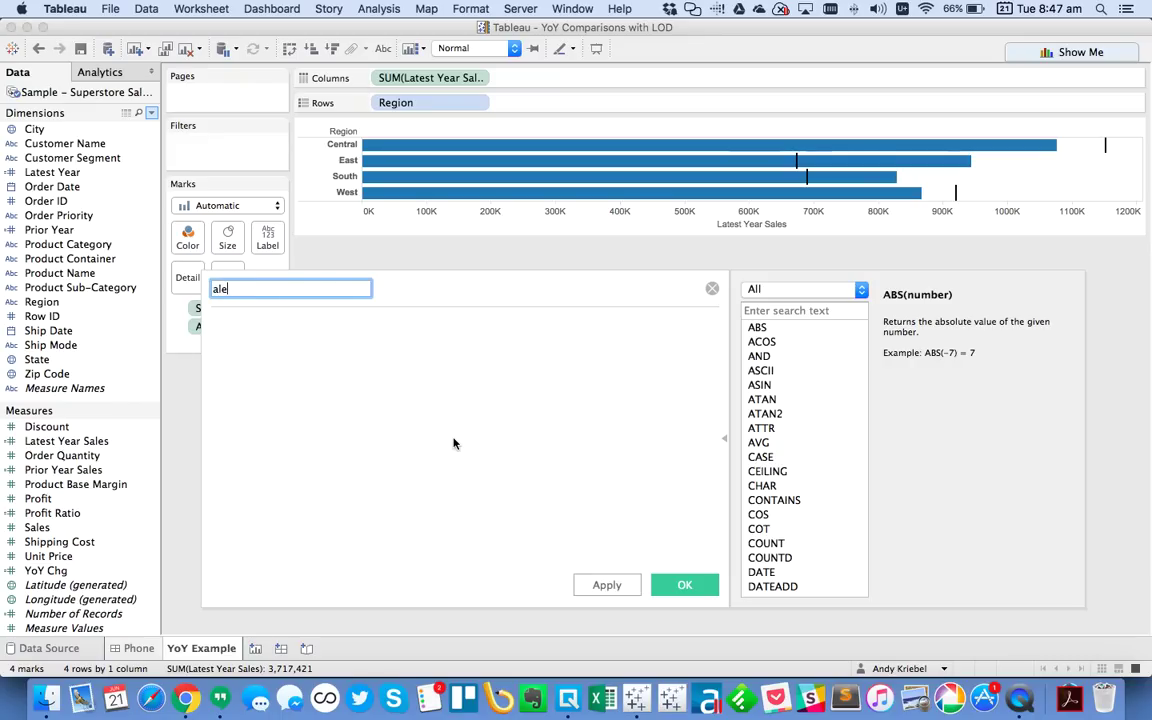
key(BackSpace)
key(Tab)
text(yo)
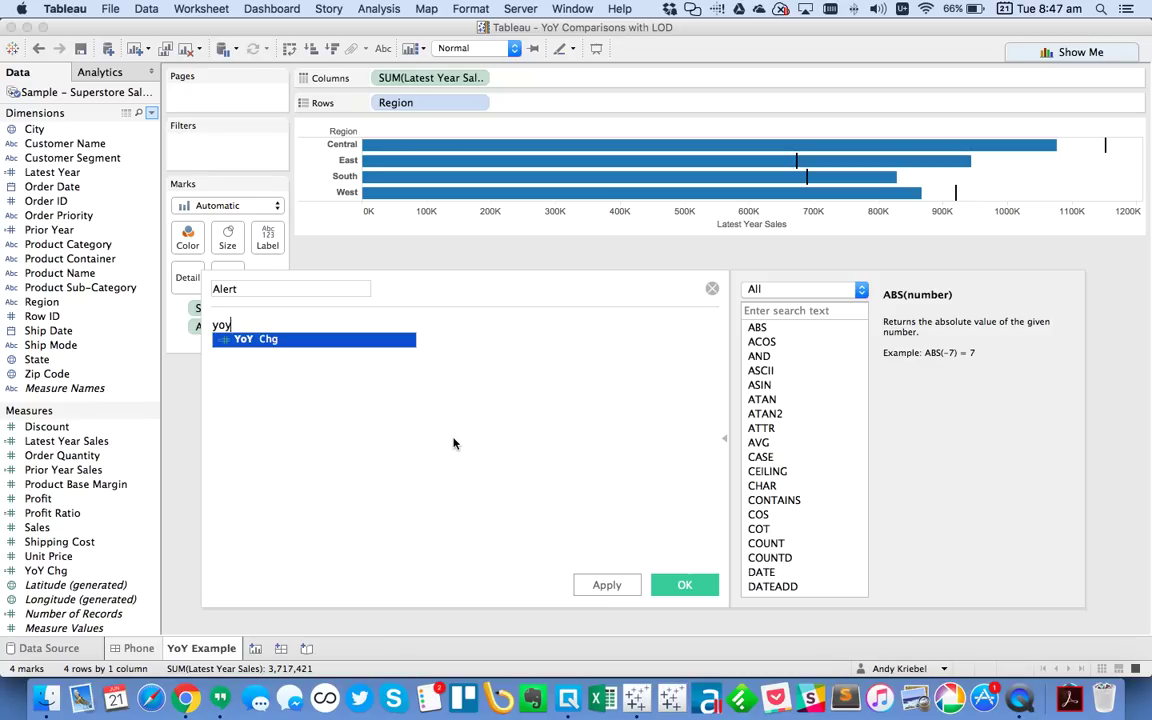
key(Return)
text(<=)
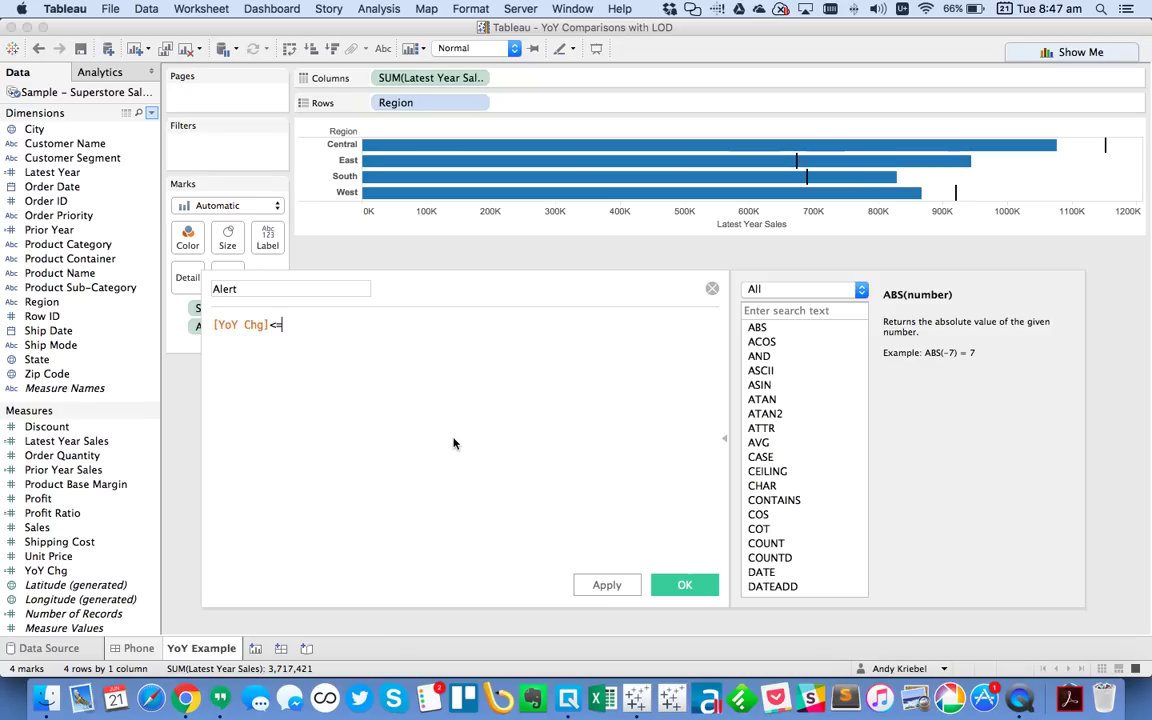
text(0)
key(Home)
text(IF)
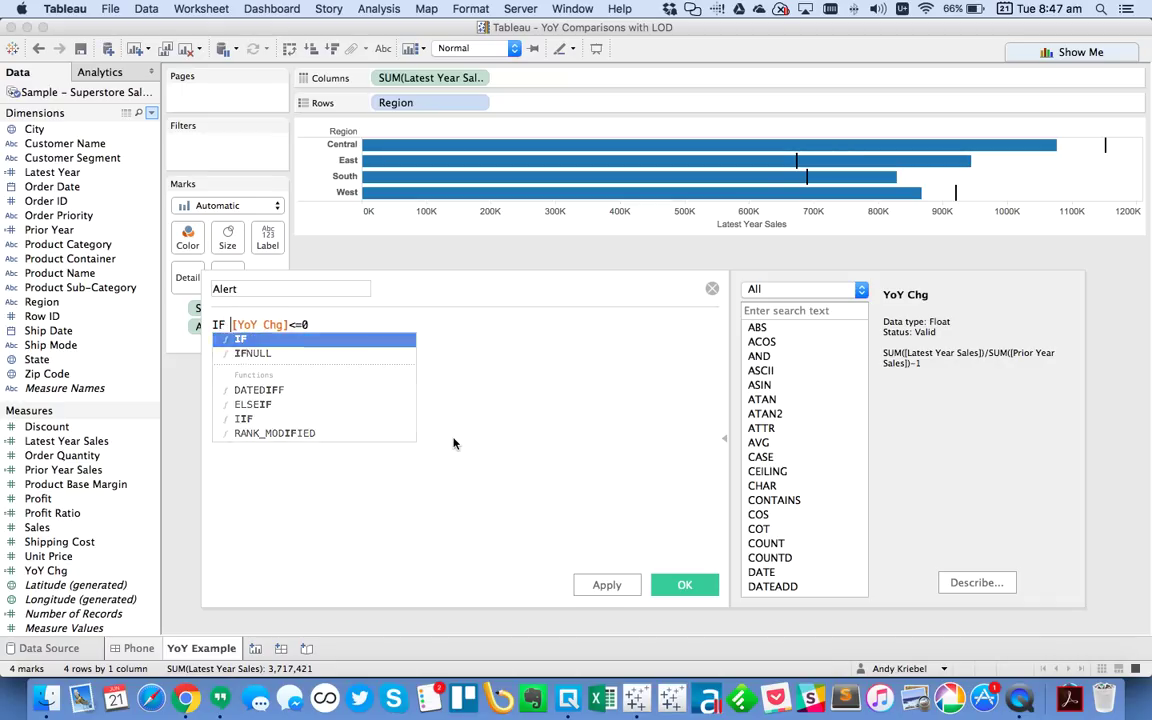
key(End)
text(THEN ')
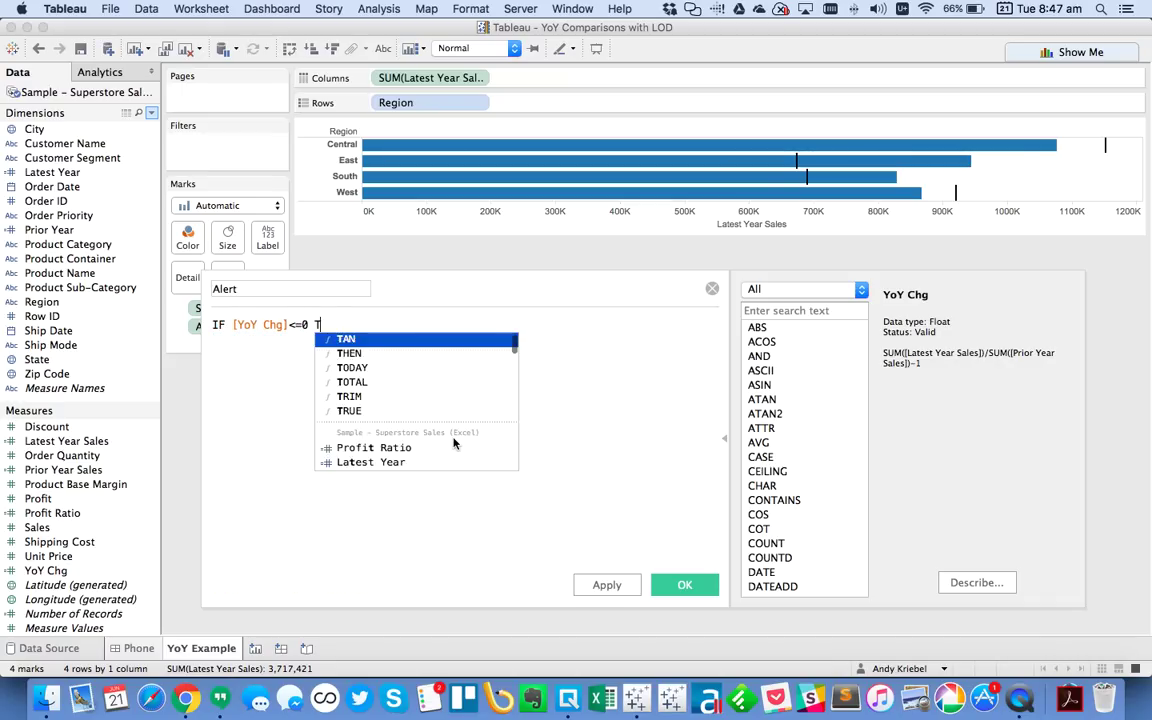
Step: Copy the ● glyph 25CF from the Geometric Shapes page in Chrome
key(super+Tab)
key(super+Tab)
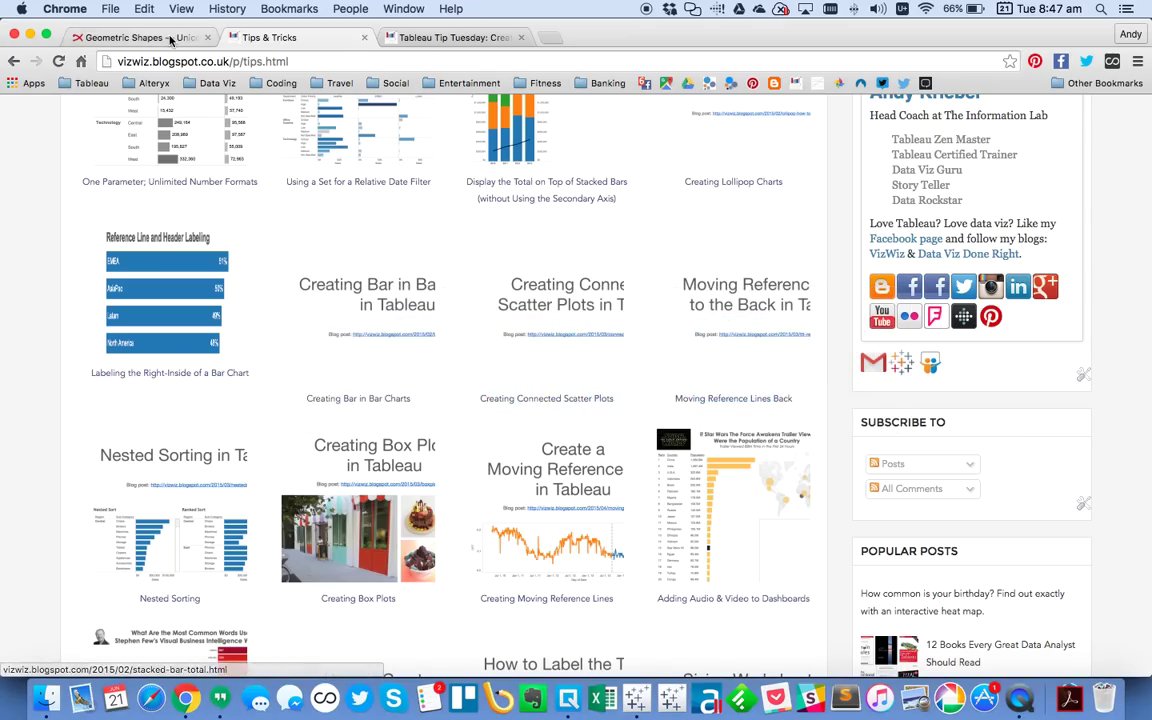
click(170, 39)
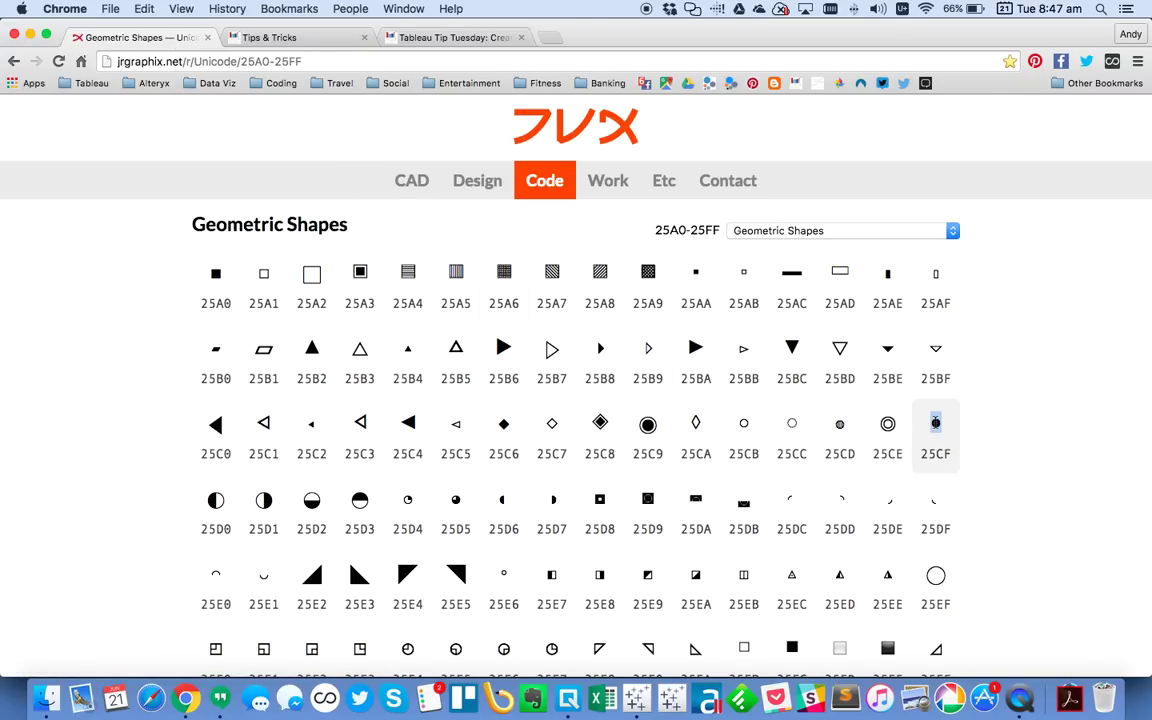
right_click(935, 423)
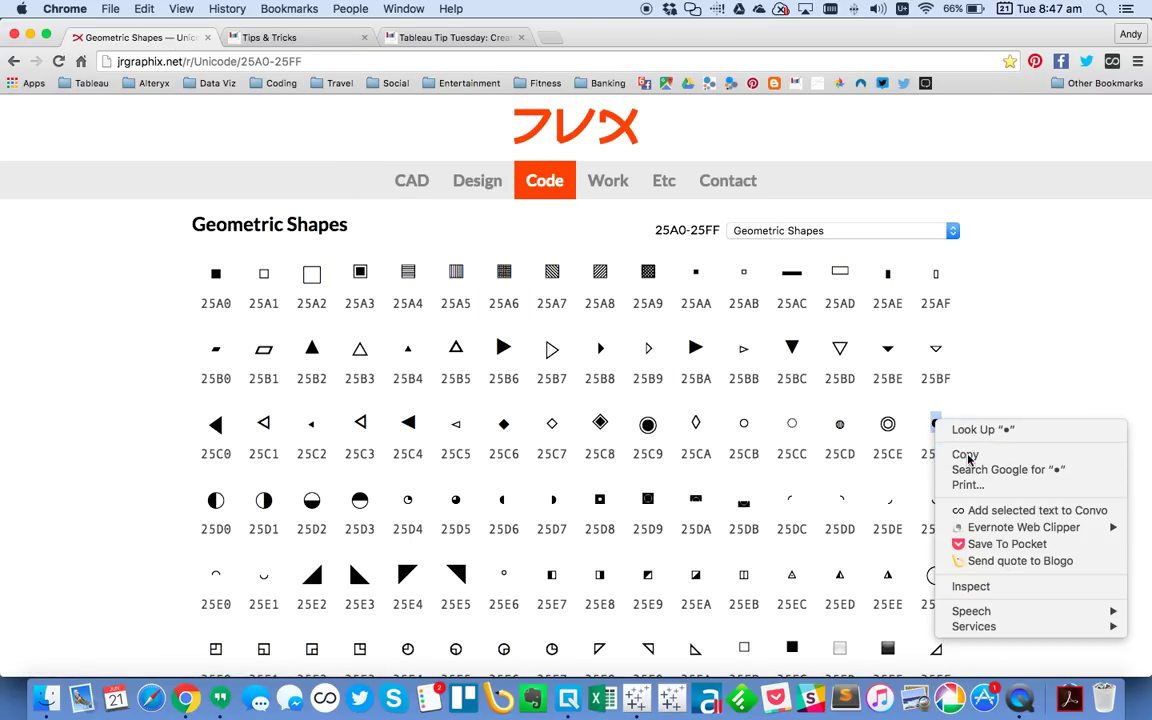
click(968, 458)
key(super+Tab)
Step: Finish Alert as IF [YoY Chg]<=0 THEN '●' ELSE '' END, save it, and add it to Rows
text(')
key(super+v)
text(' )
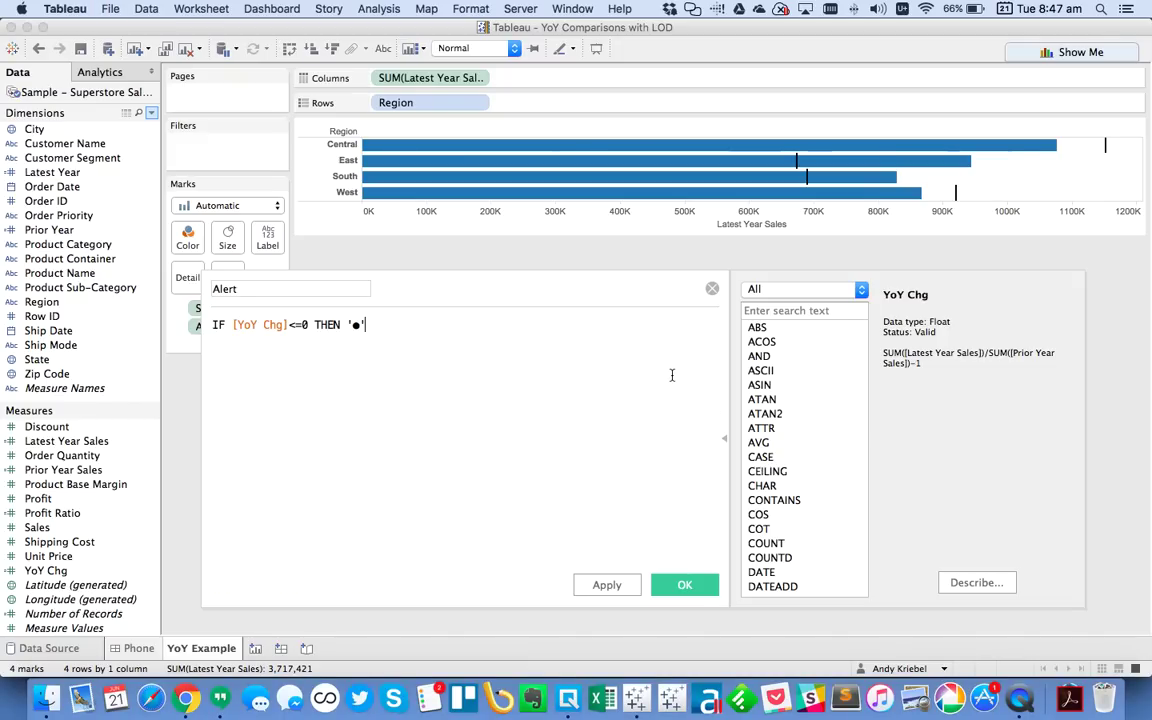
text(ELSE '' END)
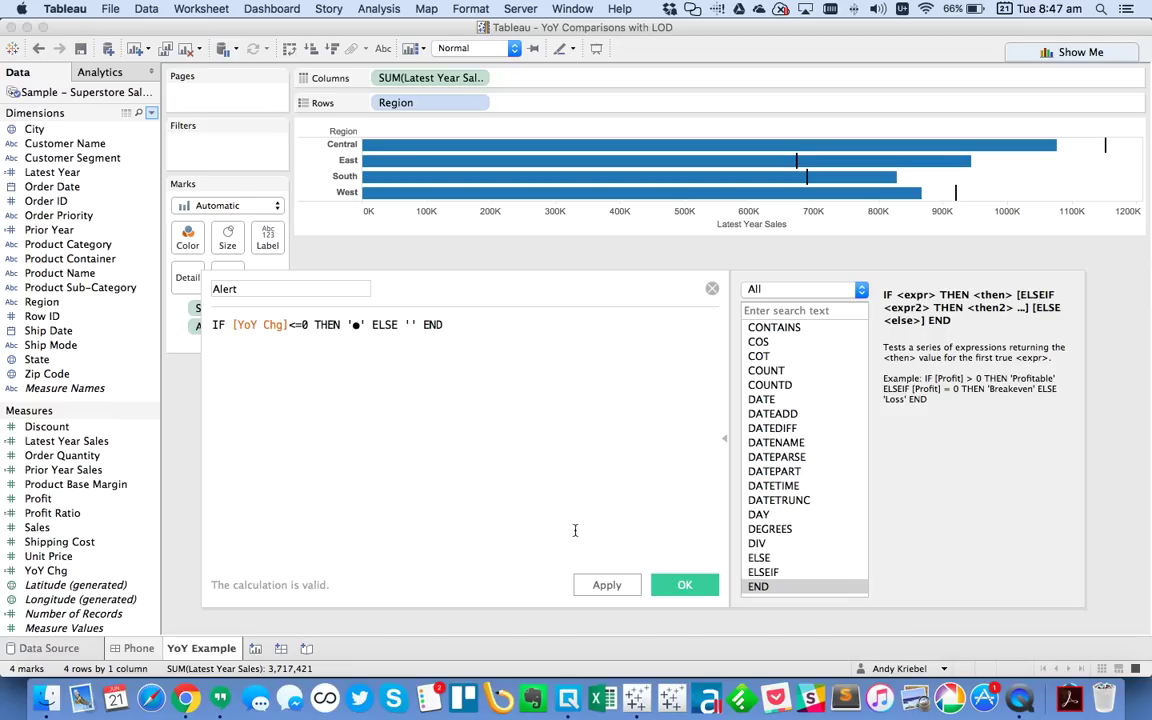
click(674, 585)
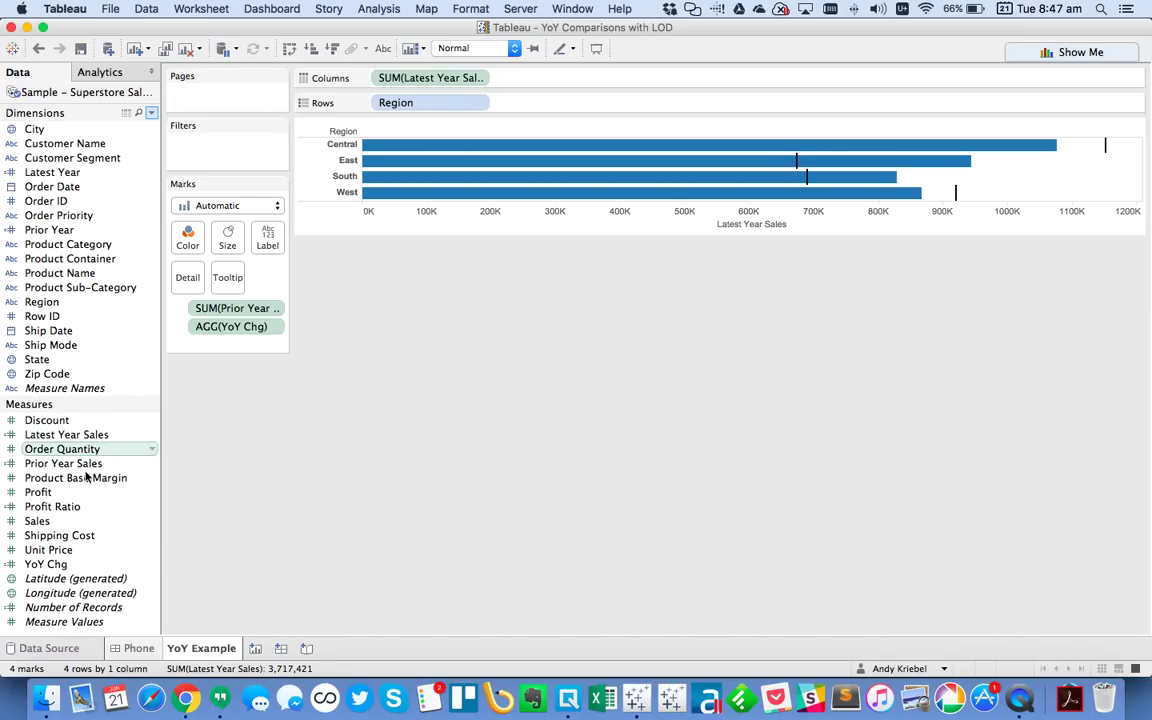
drag(40, 421, 525, 112)
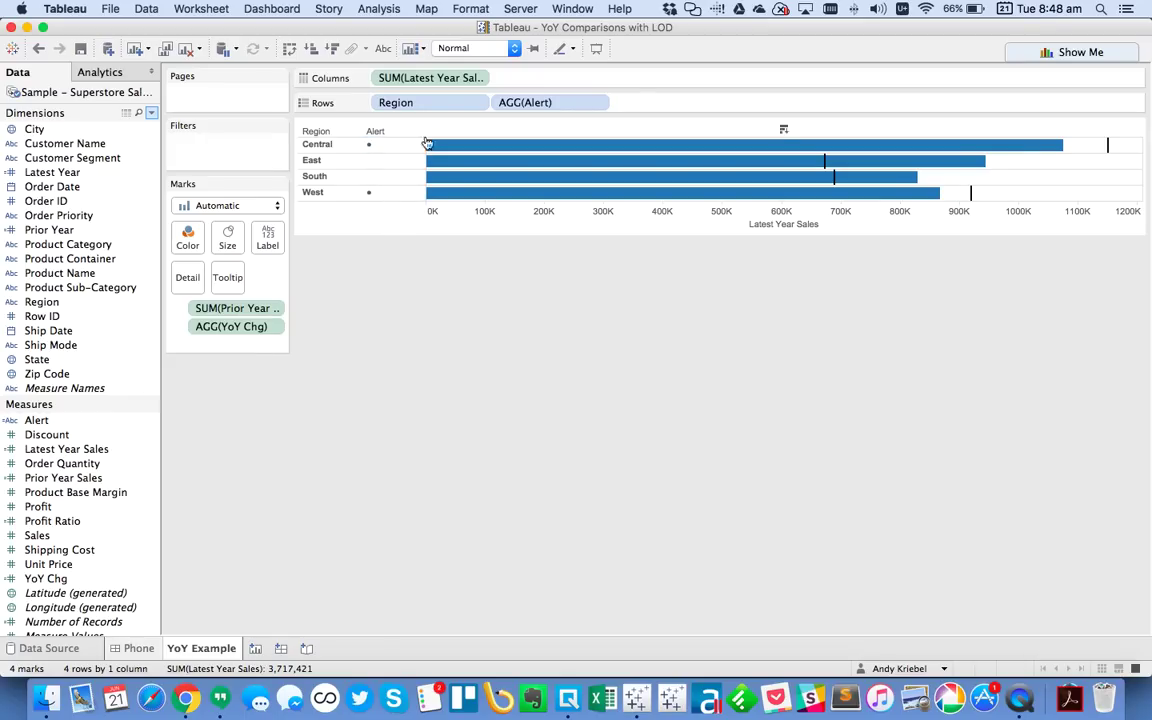
Step: Format the Alert column with red, size 14, horizontally centred dots
right_click(390, 146)
click(425, 211)
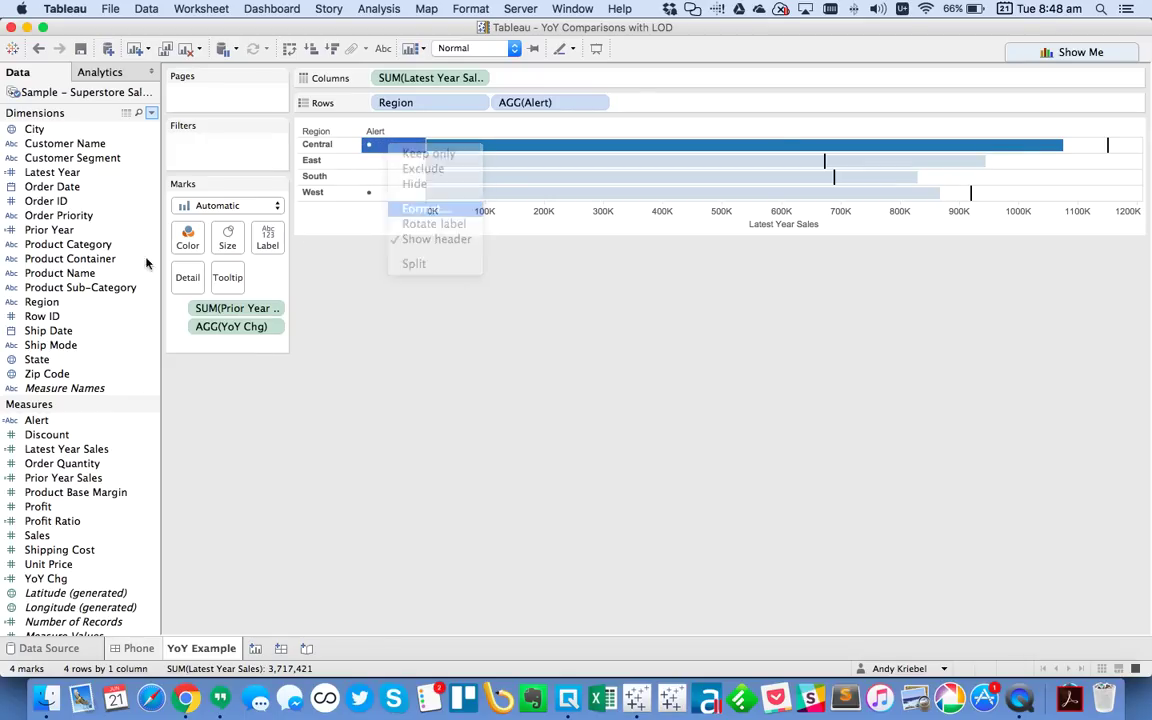
click(108, 151)
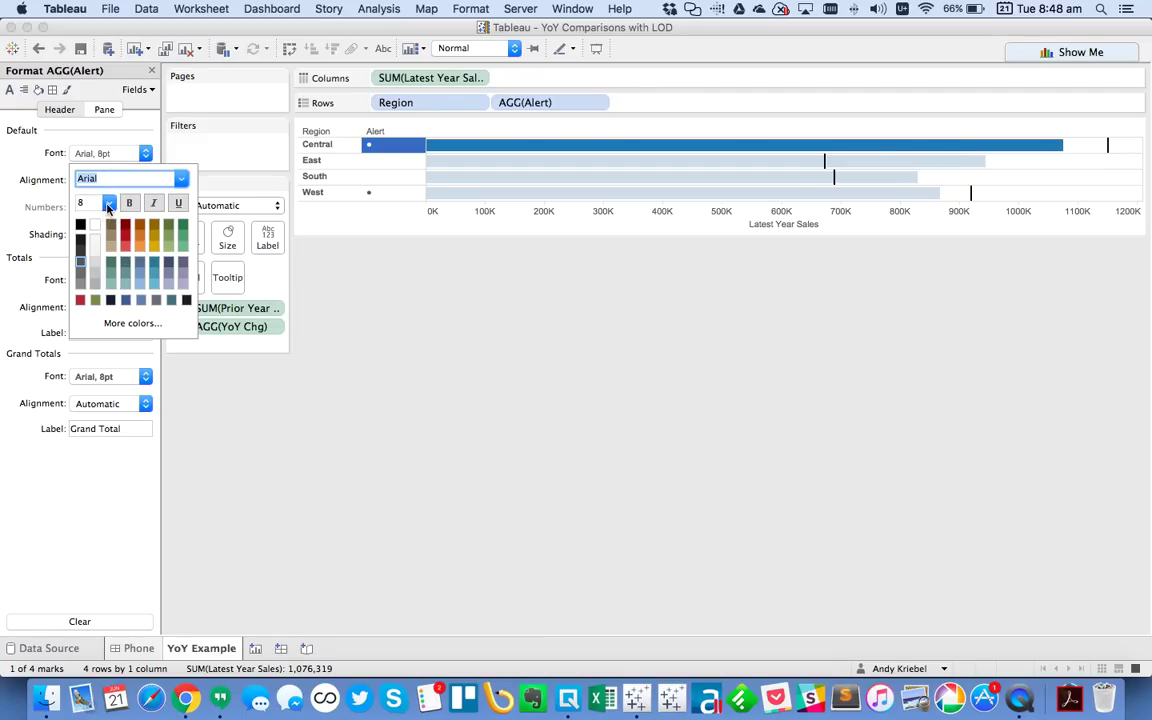
click(108, 204)
click(112, 264)
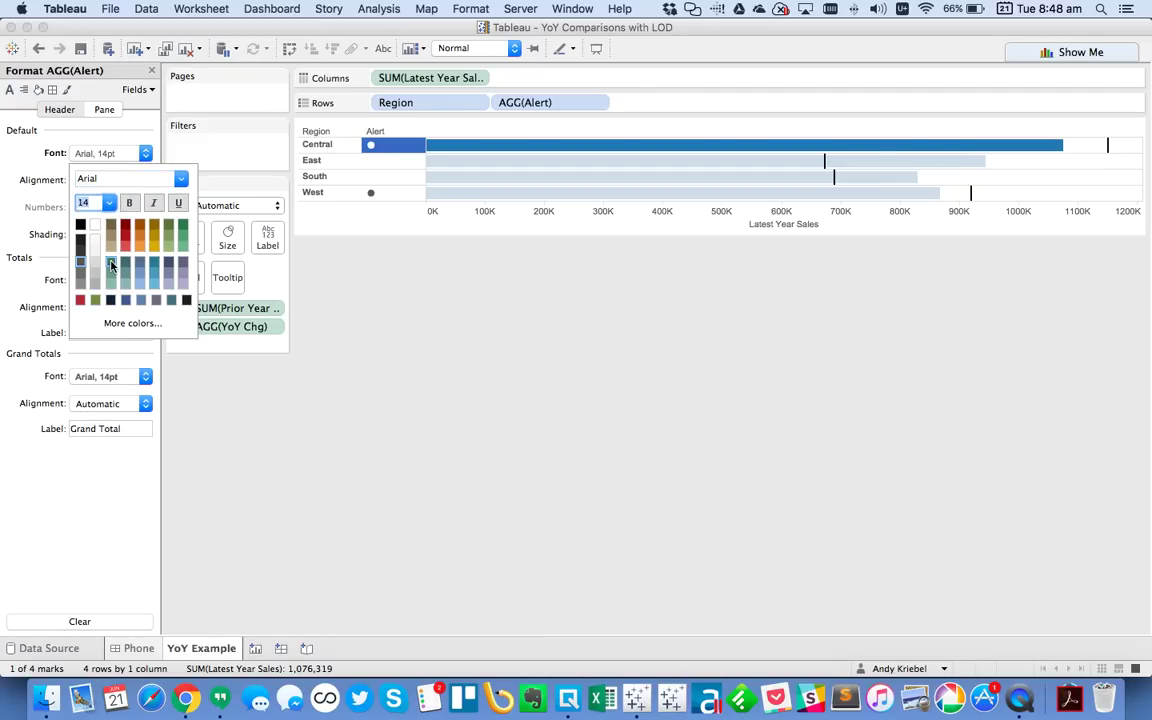
click(80, 299)
click(110, 180)
click(110, 180)
click(114, 254)
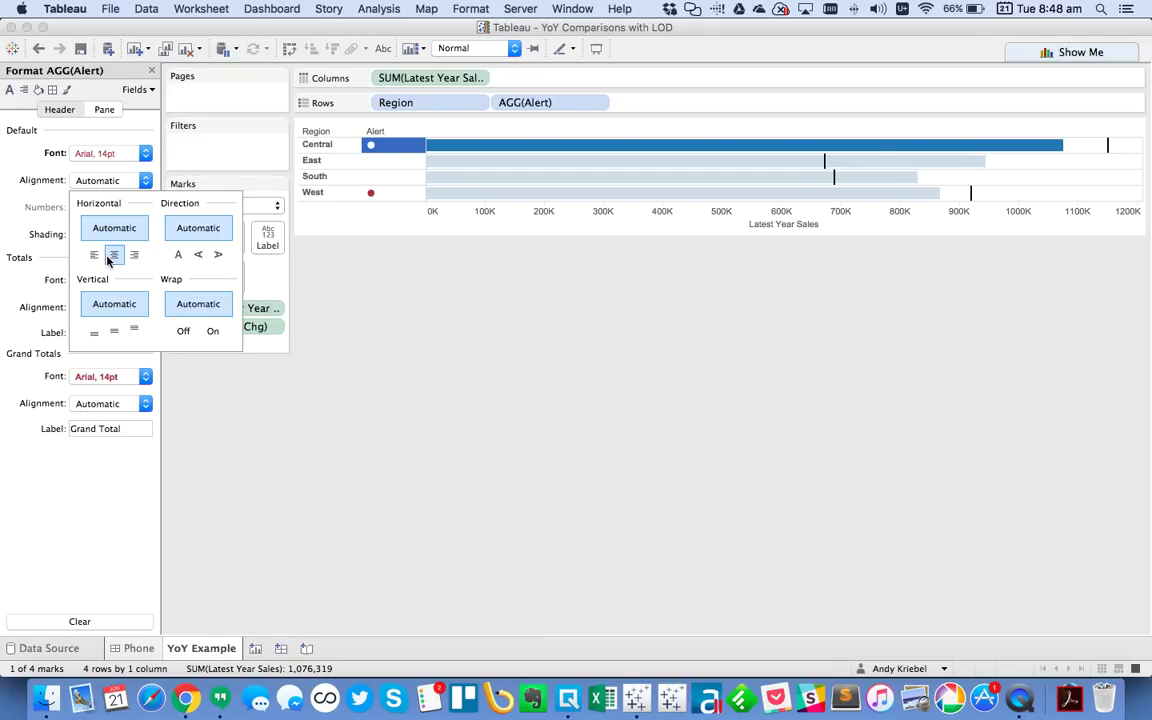
click(417, 321)
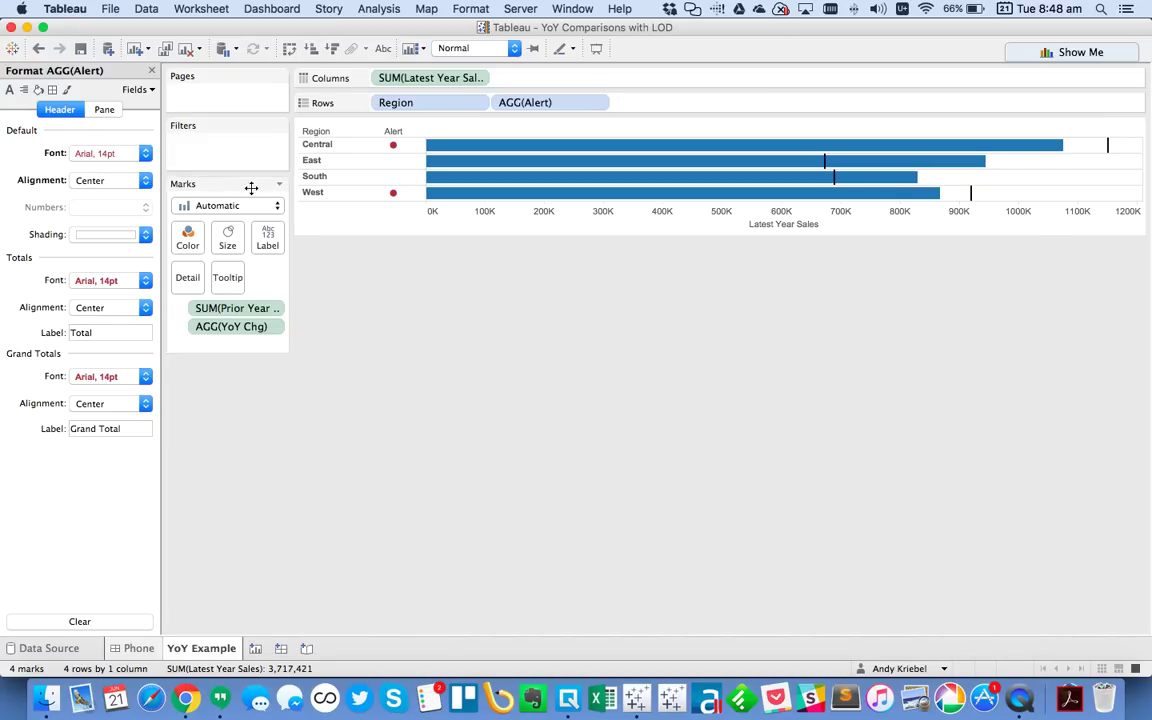
click(151, 70)
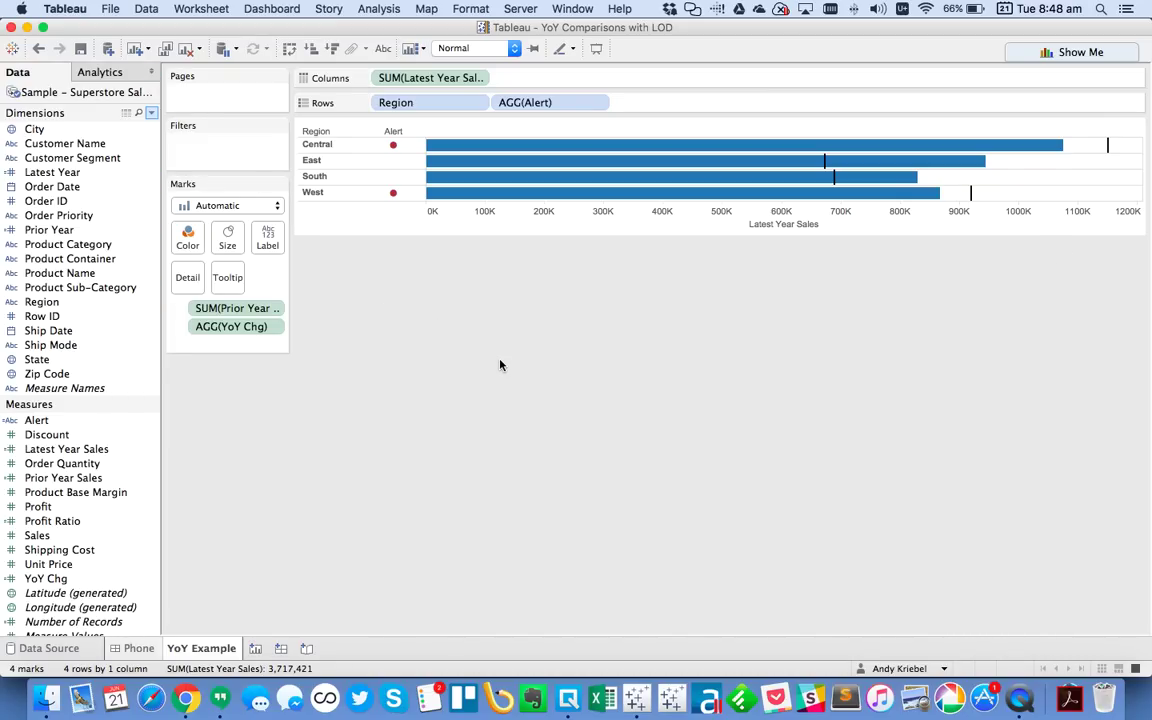
Step: Narrow the Alert column beside the bars and add Order Priority to Rows
click(420, 131)
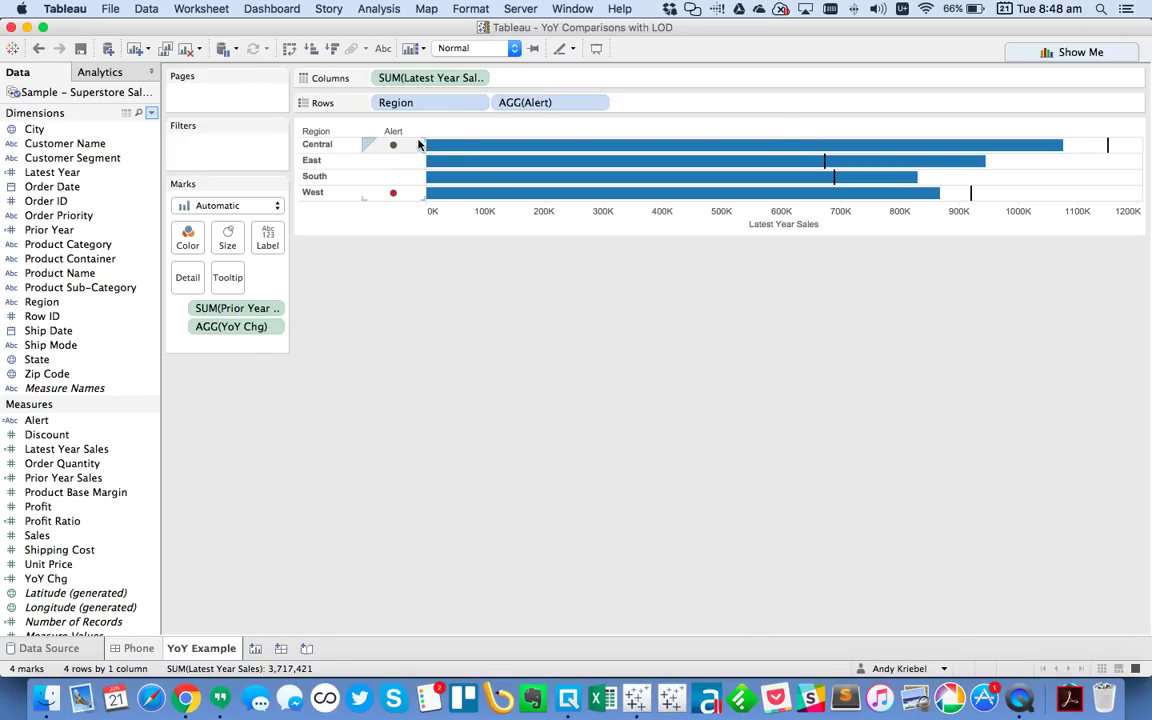
drag(425, 145, 394, 145)
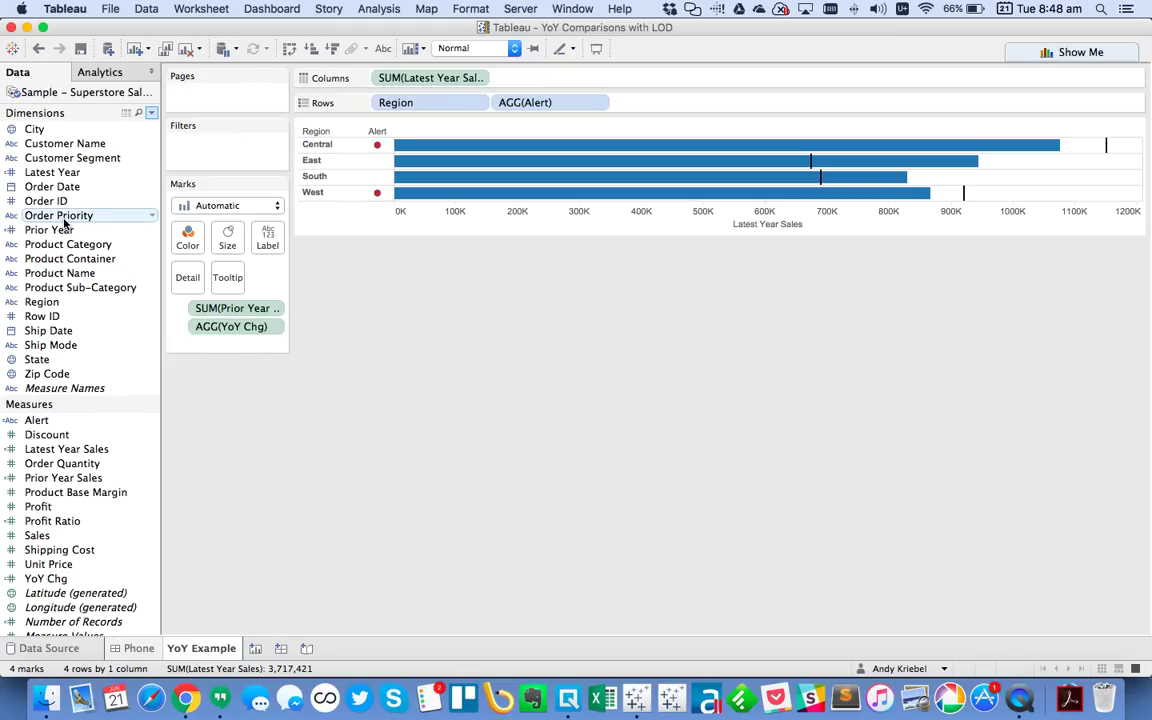
drag(58, 215, 470, 106)
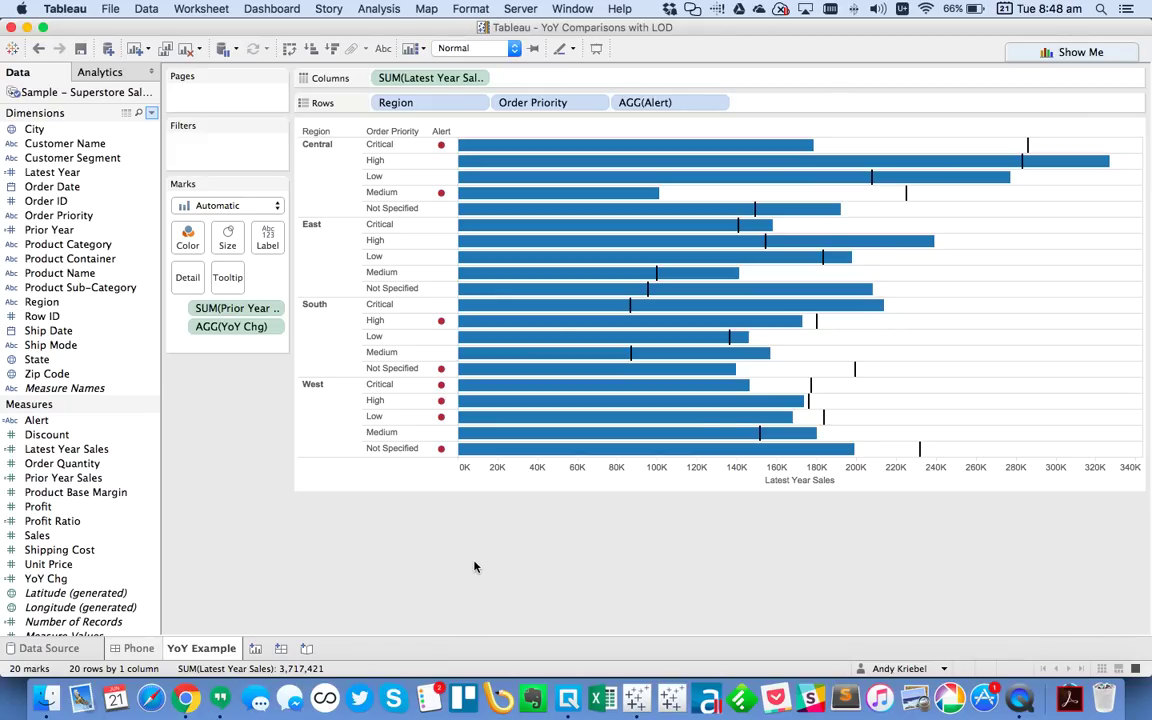
Step: Remove the Latest Year Sales title from the horizontal axis
click(576, 477)
double_click(734, 459)
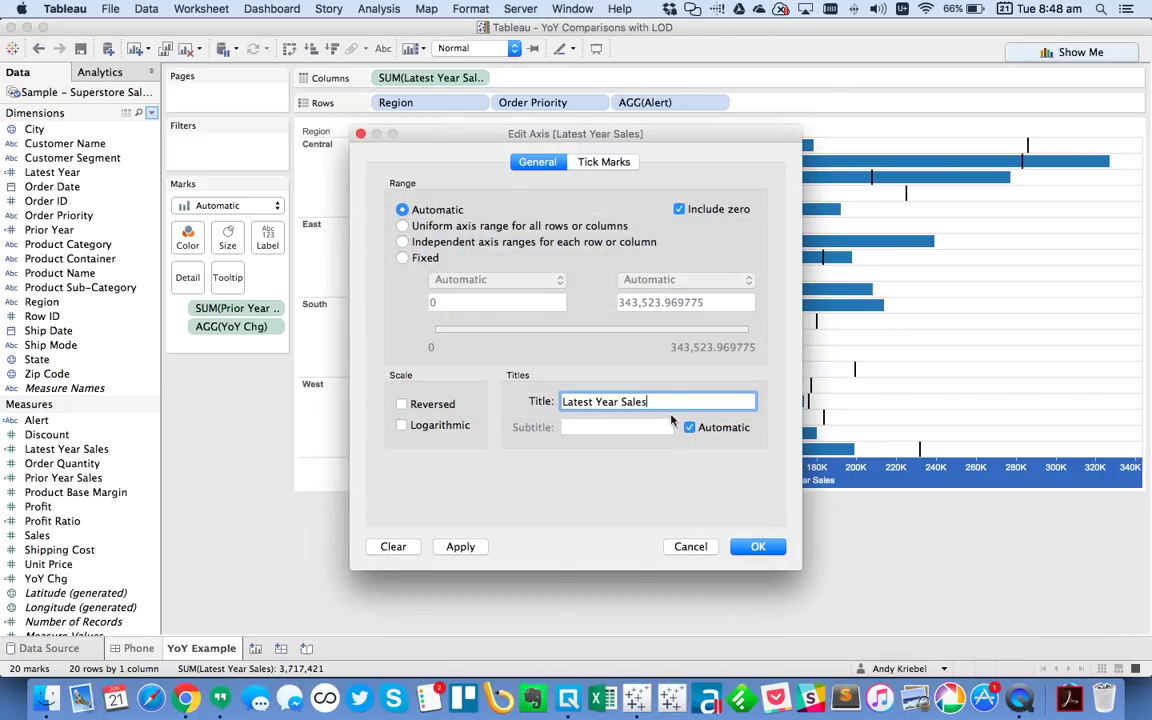
key(BackSpace)
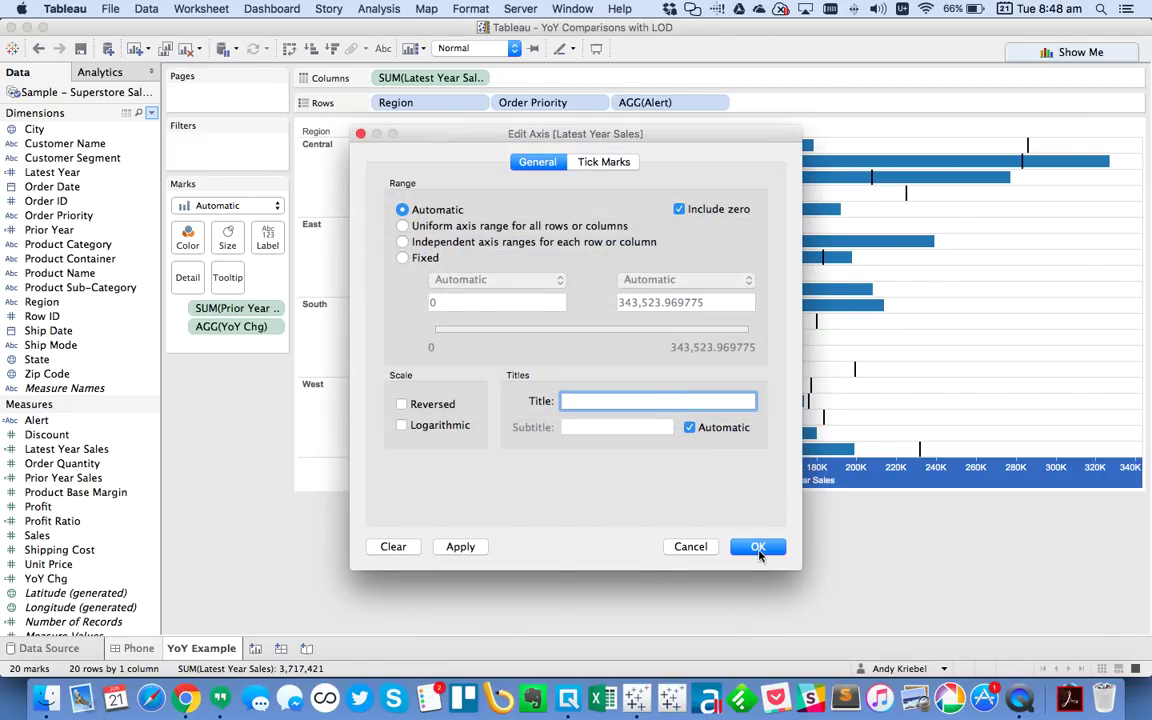
click(758, 546)
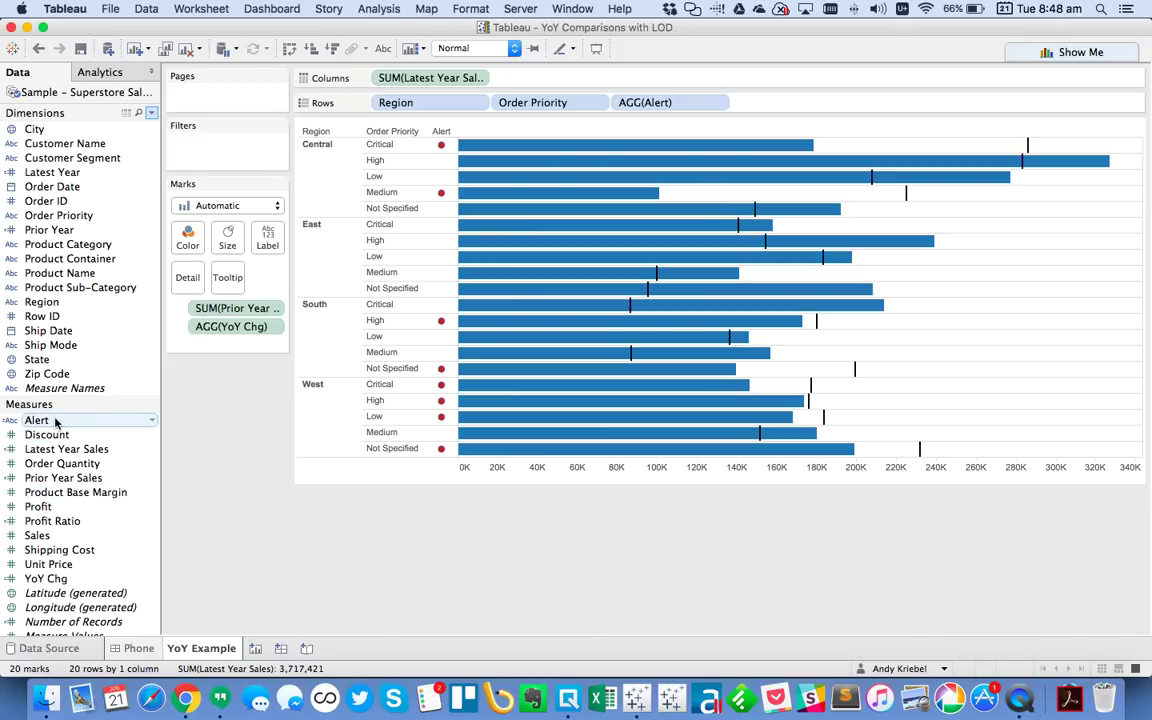
Step: Colour the bars by Alert, red for flagged and grey otherwise, then remove that colouring
drag(55, 421, 187, 237)
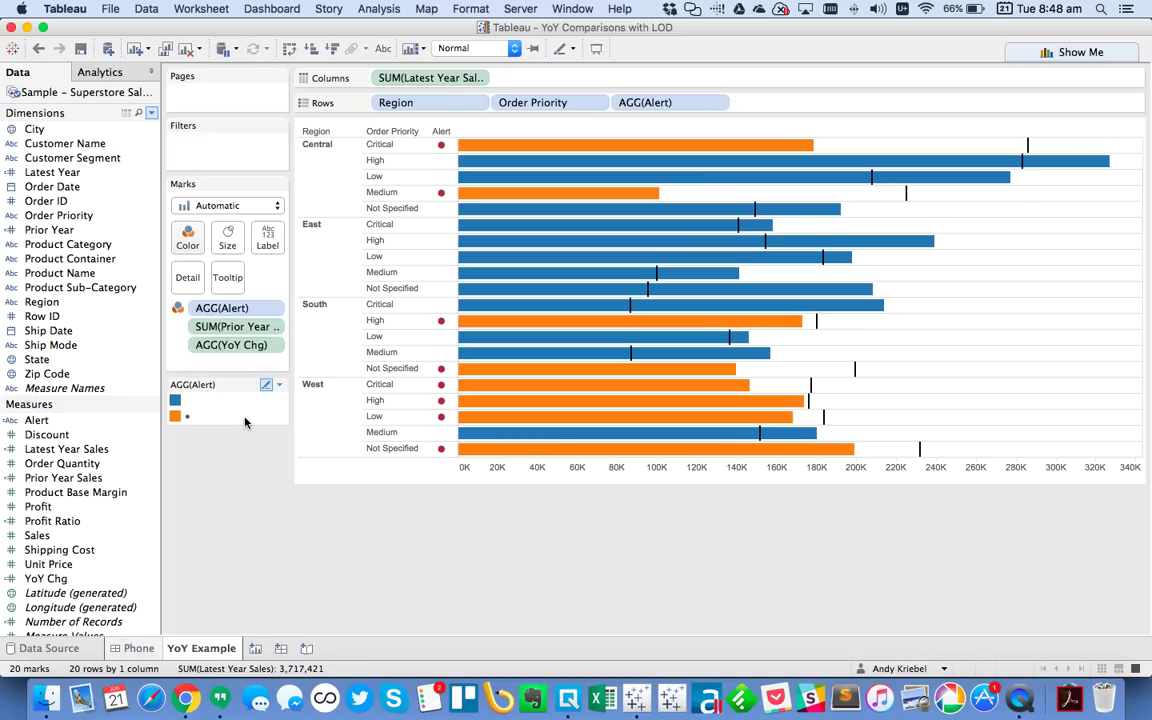
double_click(210, 384)
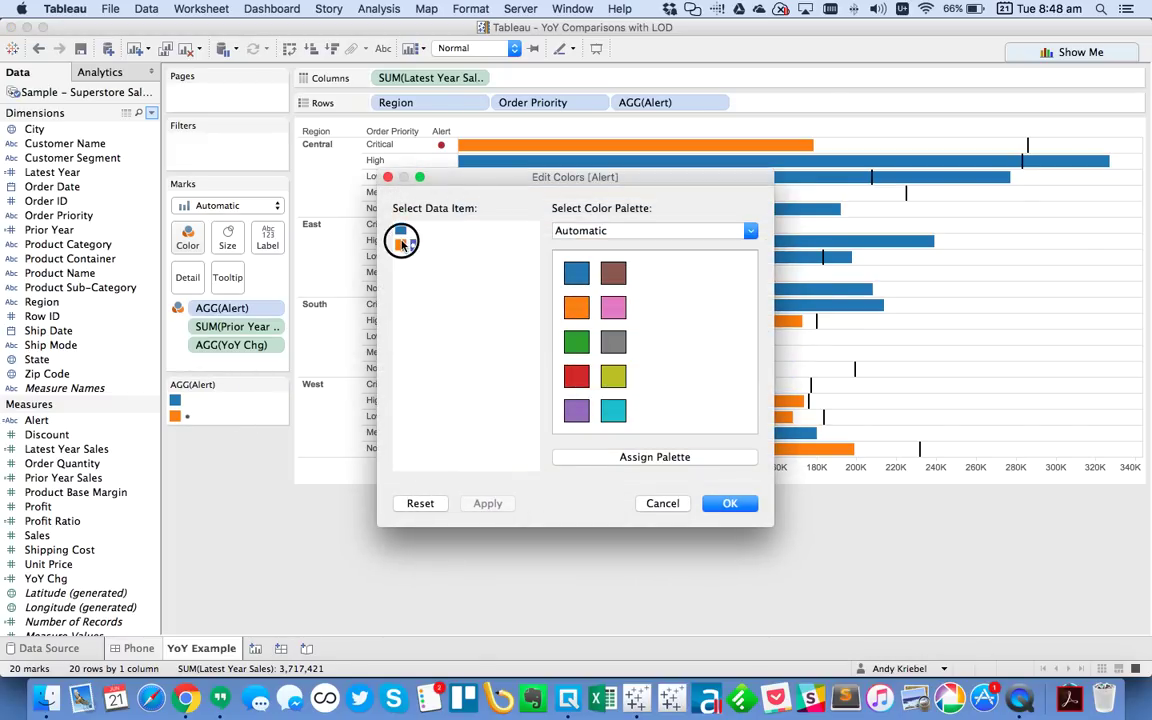
click(576, 377)
click(613, 342)
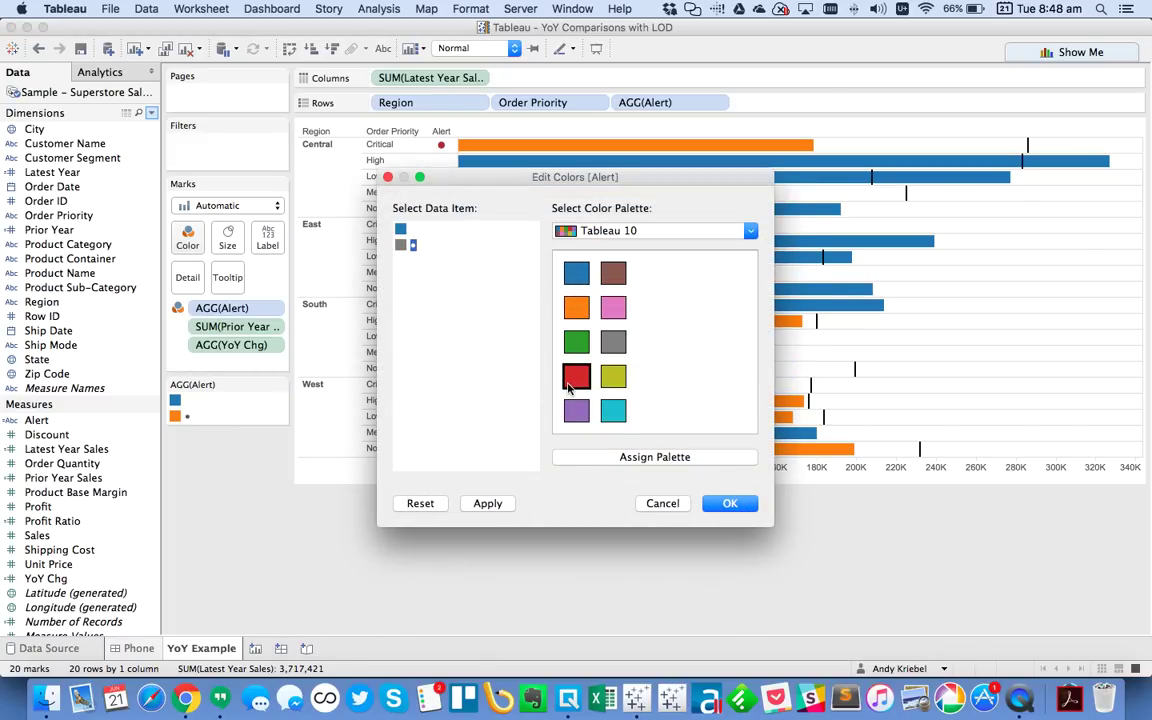
click(576, 377)
click(628, 344)
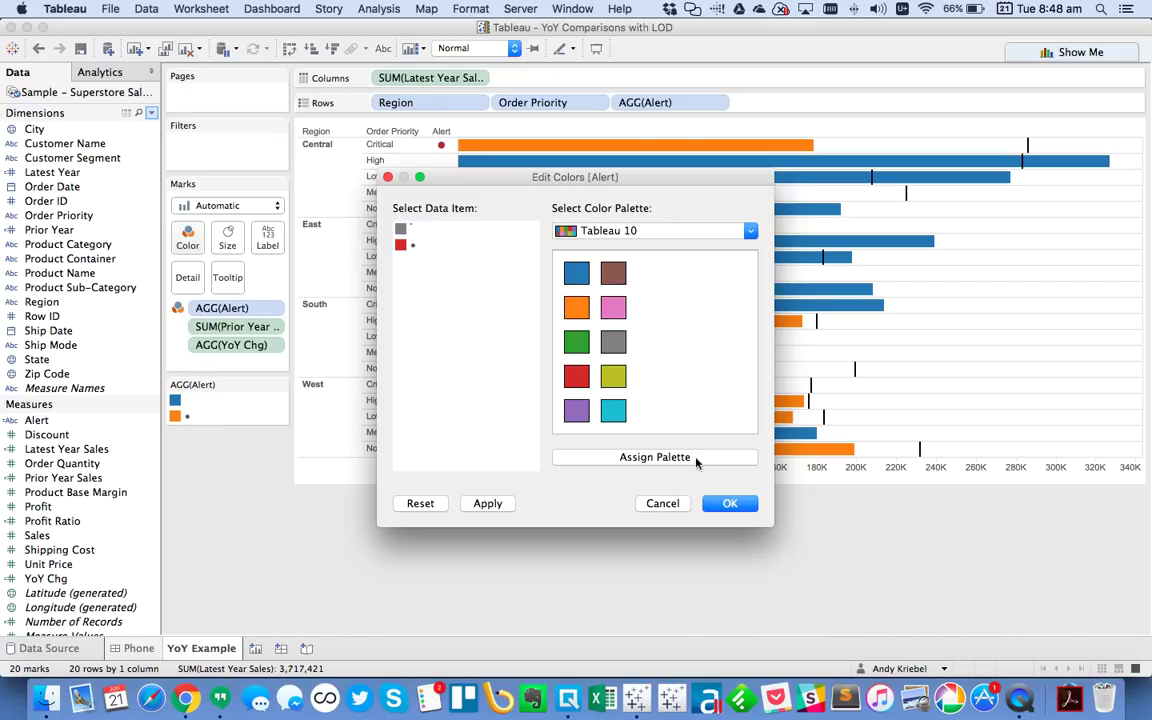
click(731, 504)
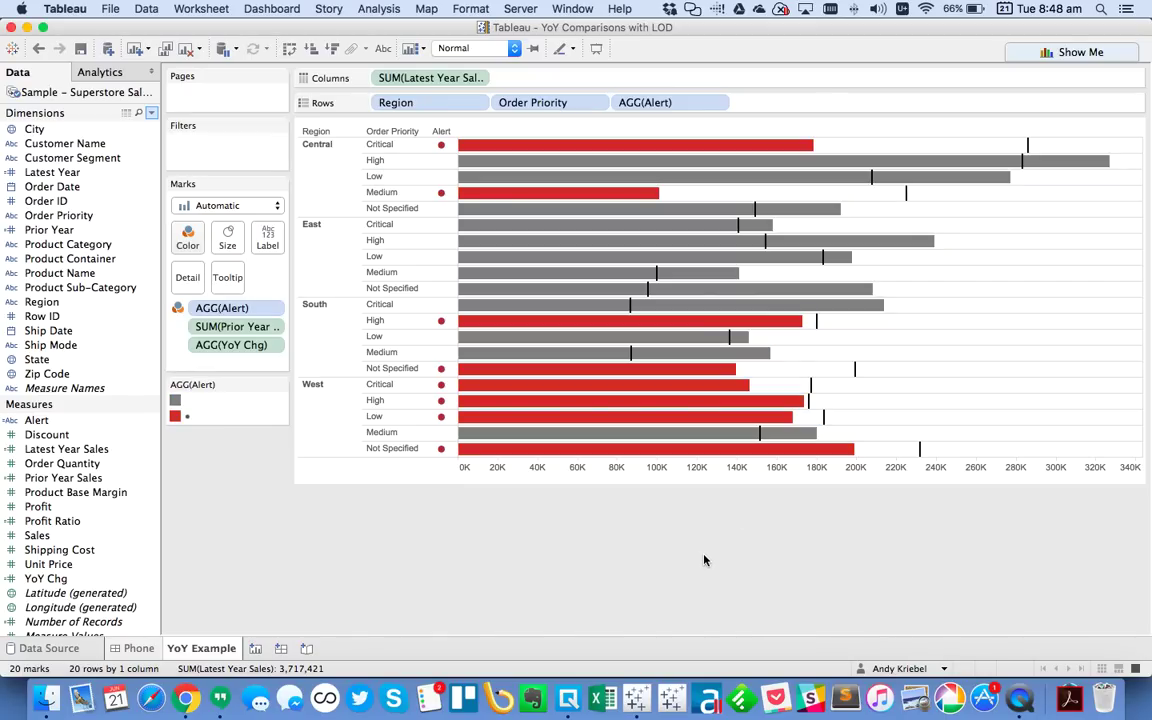
drag(211, 309, 250, 521)
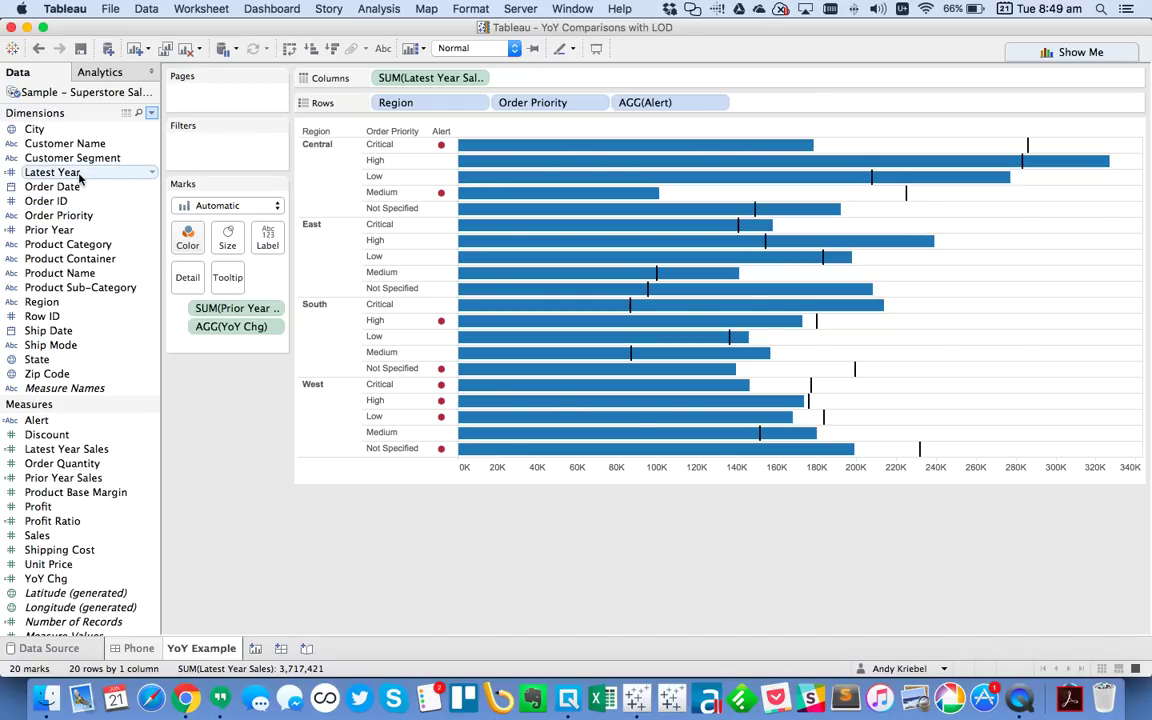
Step: Add Latest Year and Prior Year to the marks' Detail
drag(51, 175, 220, 277)
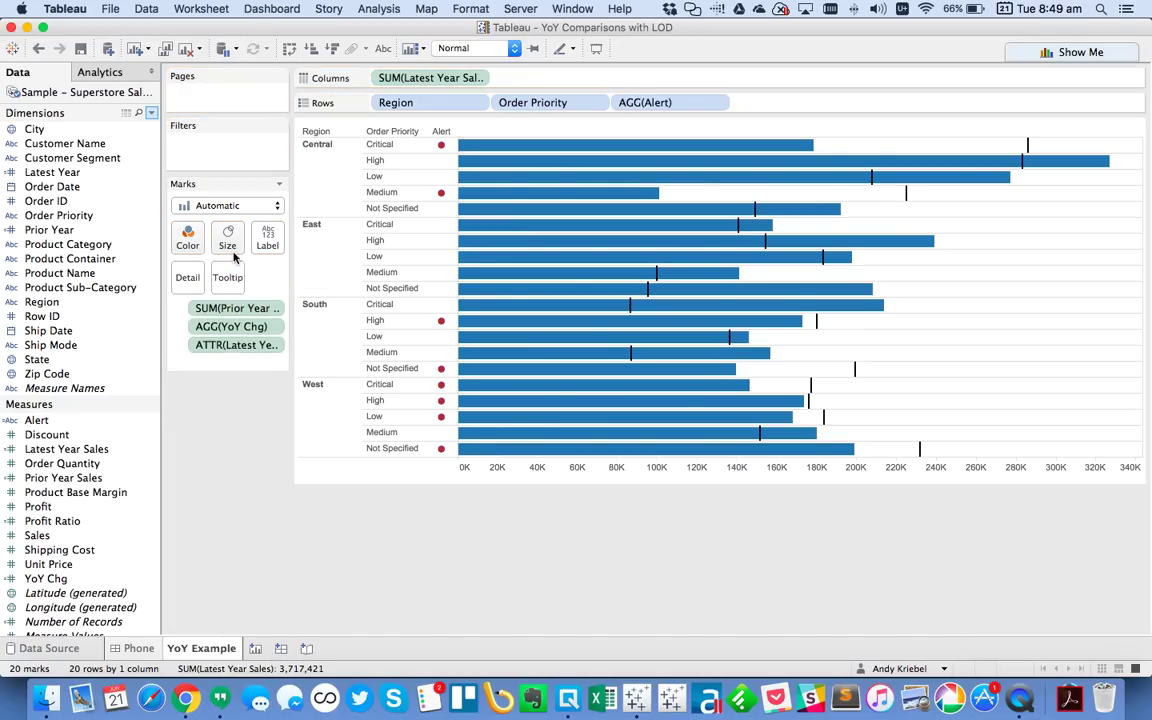
drag(237, 345, 196, 283)
drag(228, 345, 187, 278)
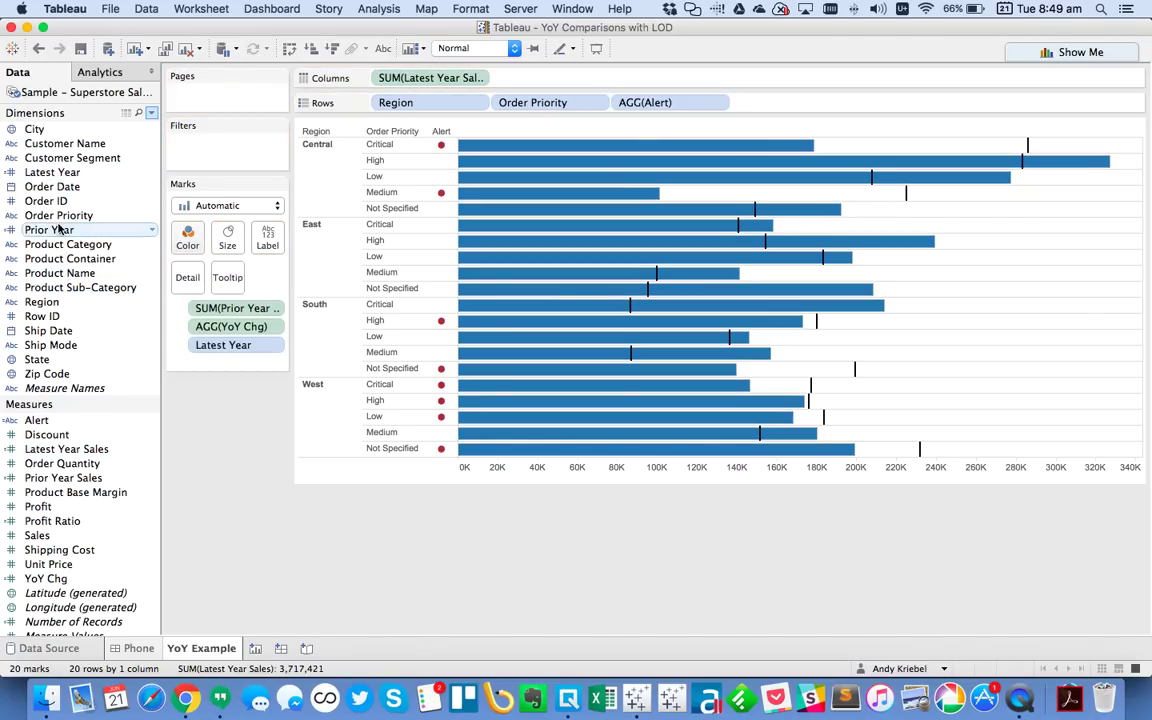
drag(59, 229, 190, 282)
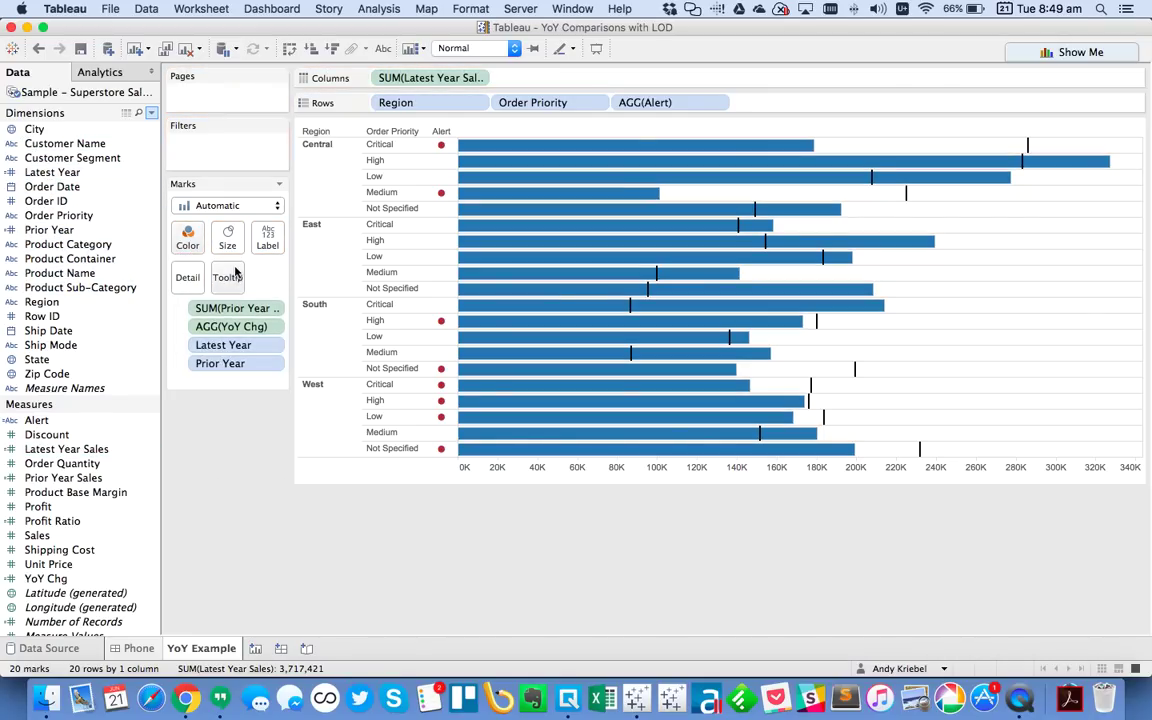
click(230, 275)
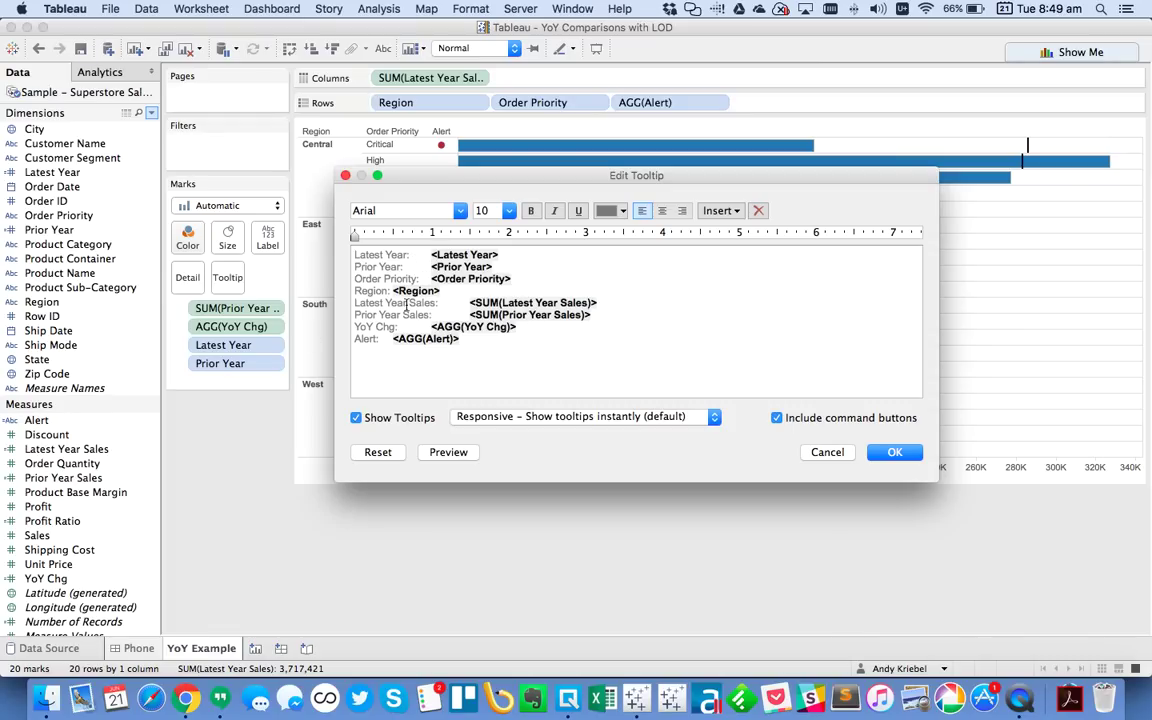
Step: Replace the year text in the tooltip's sales labels with the Latest Year and Prior Year fields
drag(330, 302, 407, 303)
click(726, 214)
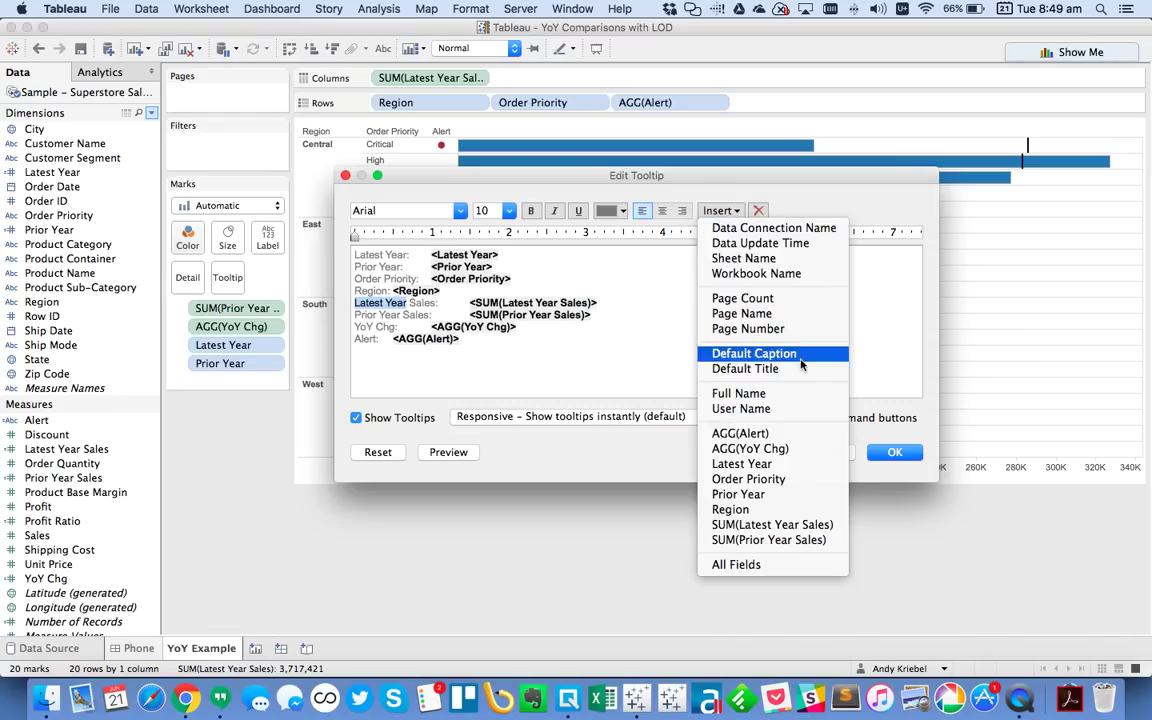
click(800, 462)
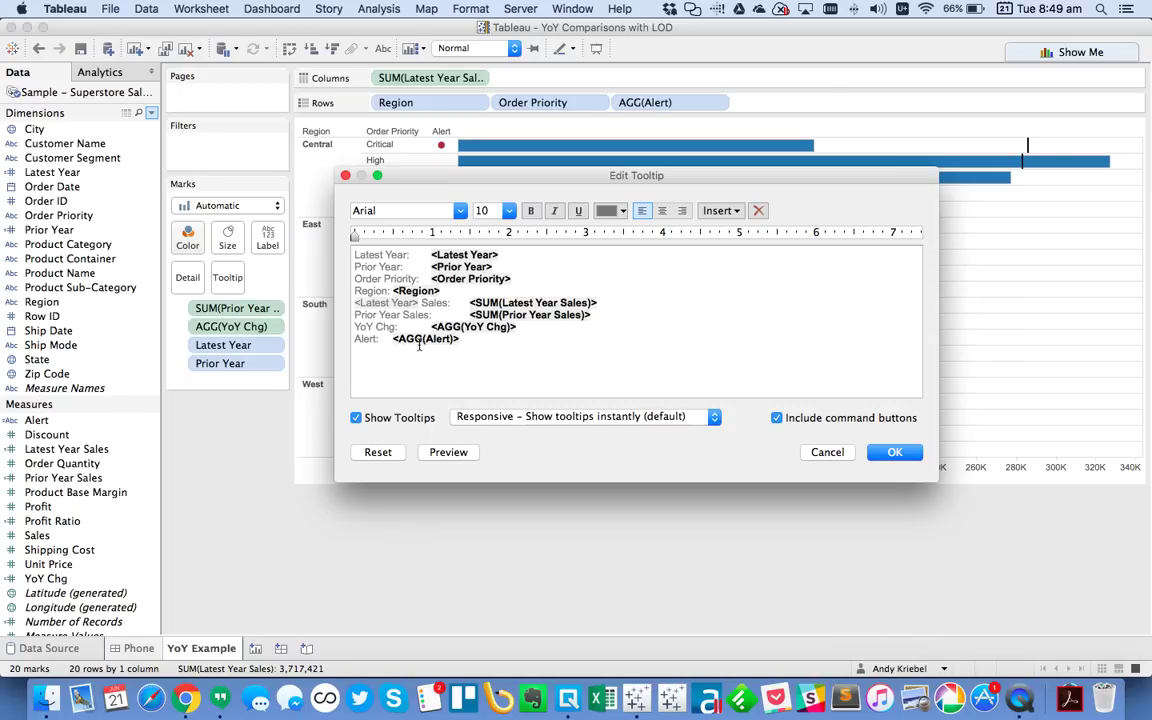
drag(400, 315, 355, 315)
click(721, 210)
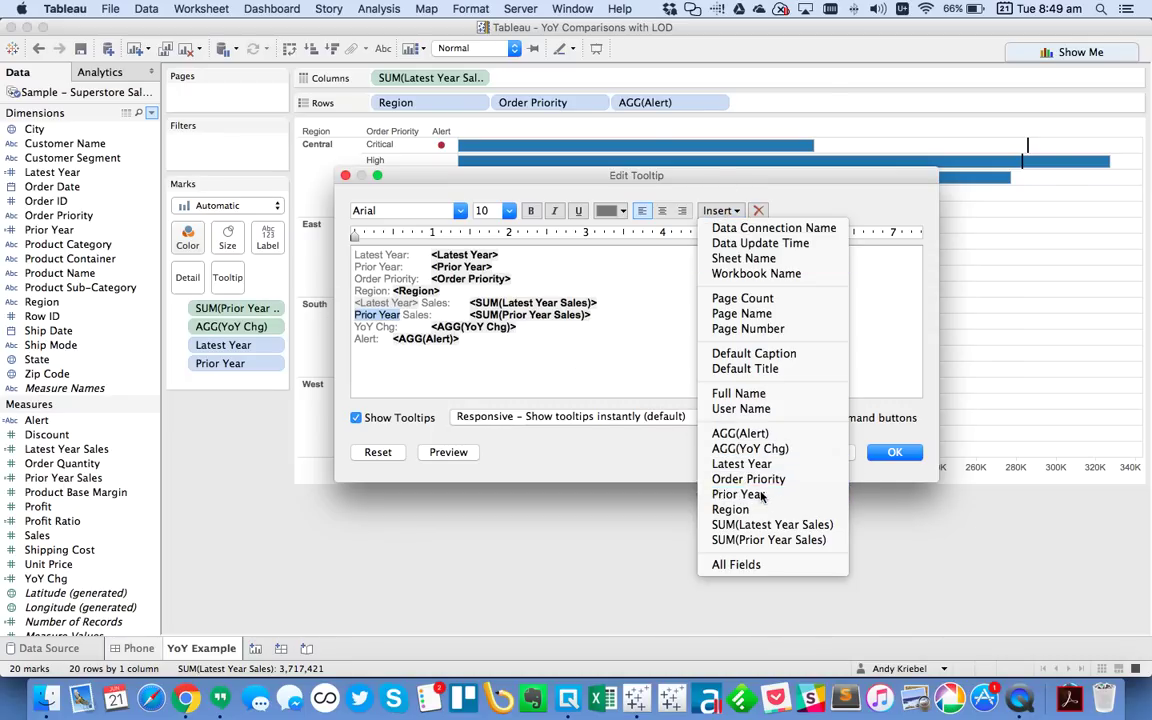
click(762, 495)
Step: Delete the top two tooltip lines and move the Region line to the top
drag(355, 254, 545, 265)
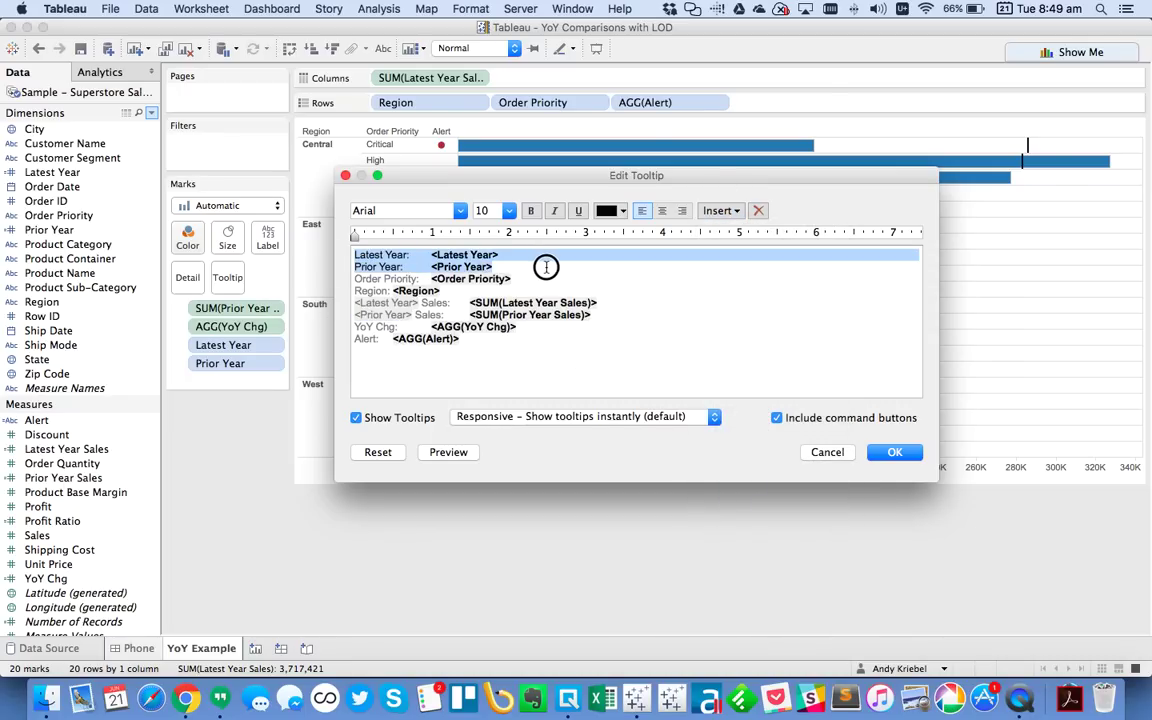
key(BackSpace)
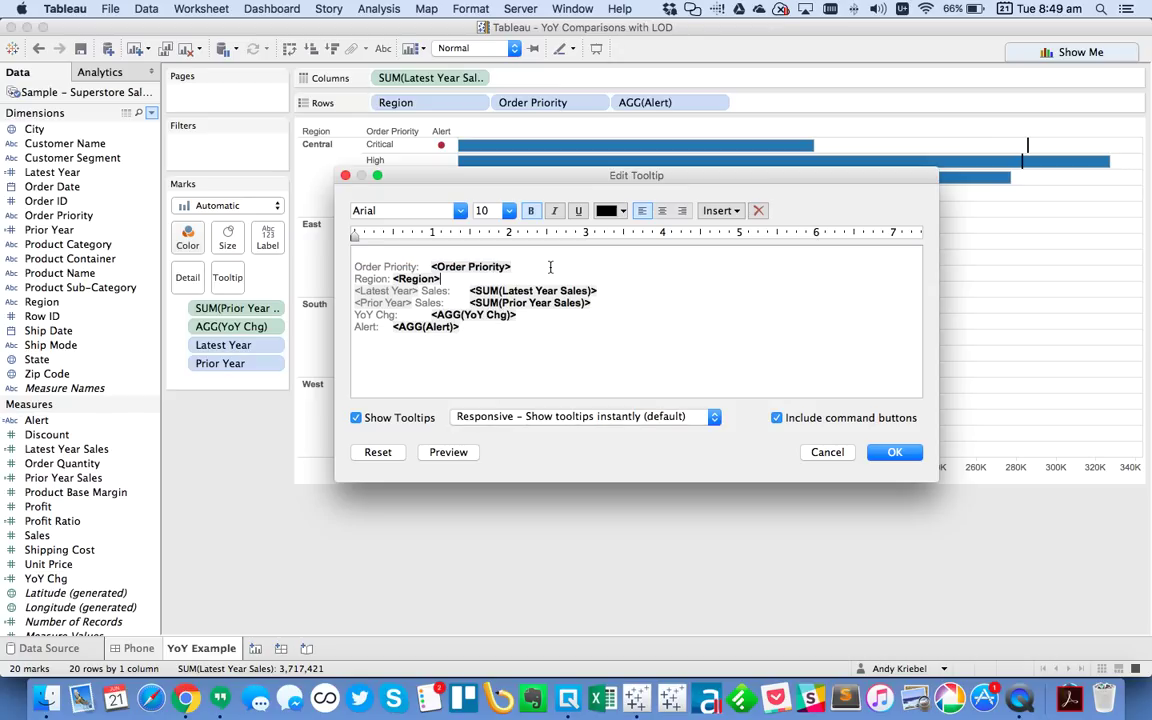
key(super+shift+Left)
key(super+x)
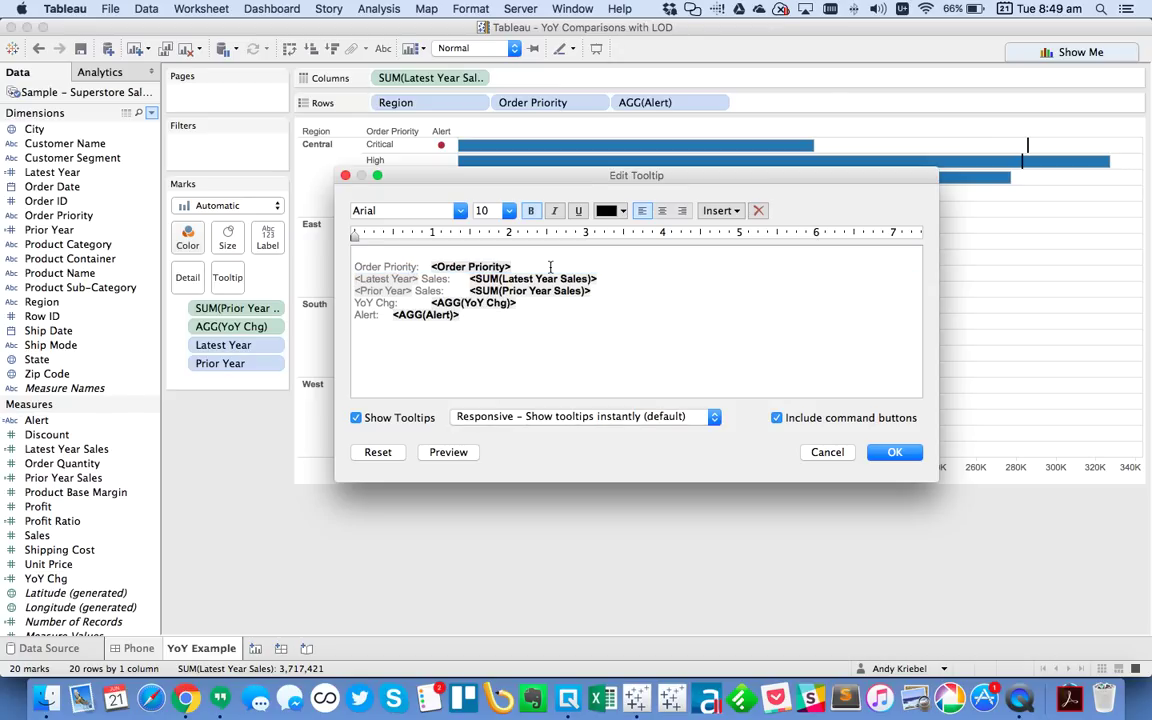
key(Up)
key(super+v)
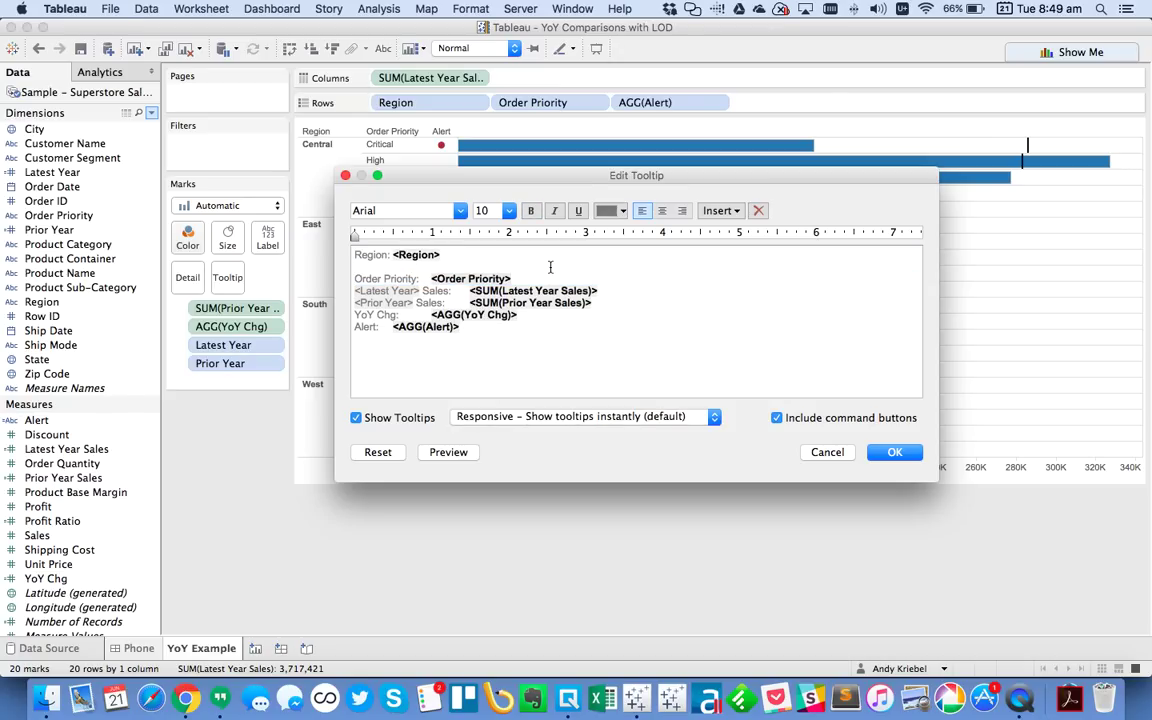
key(Delete)
key(Return)
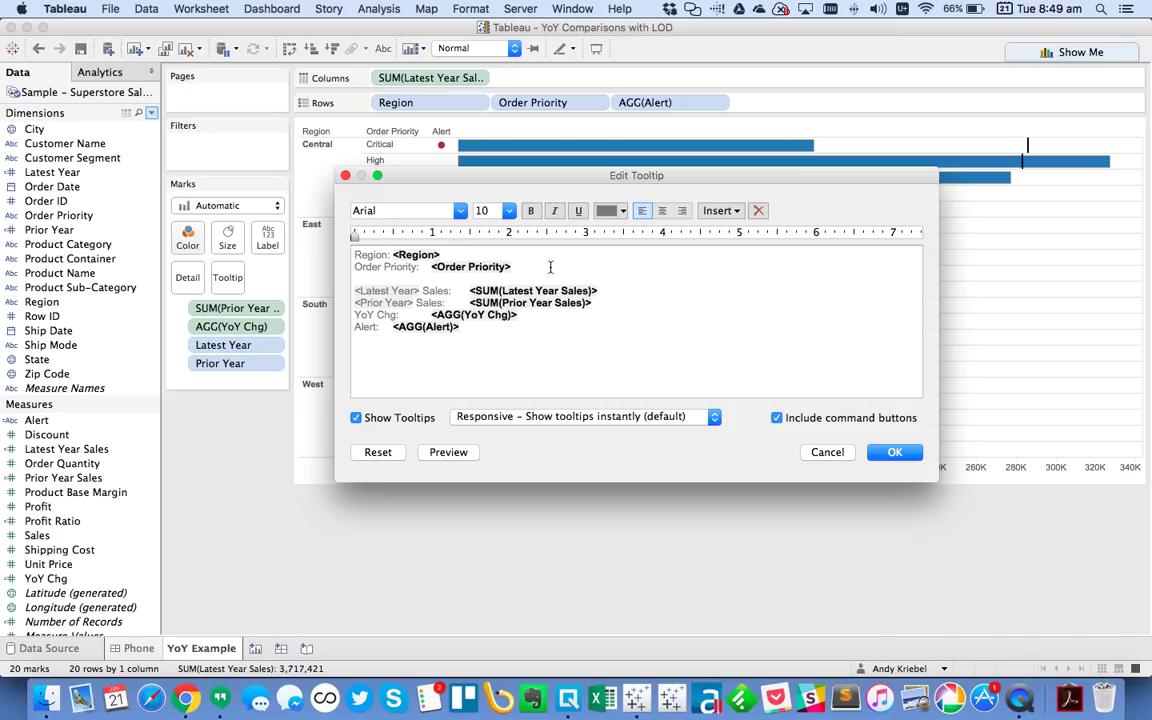
Step: Delete the Alert line from the tooltip and save it
key(shift+Down)
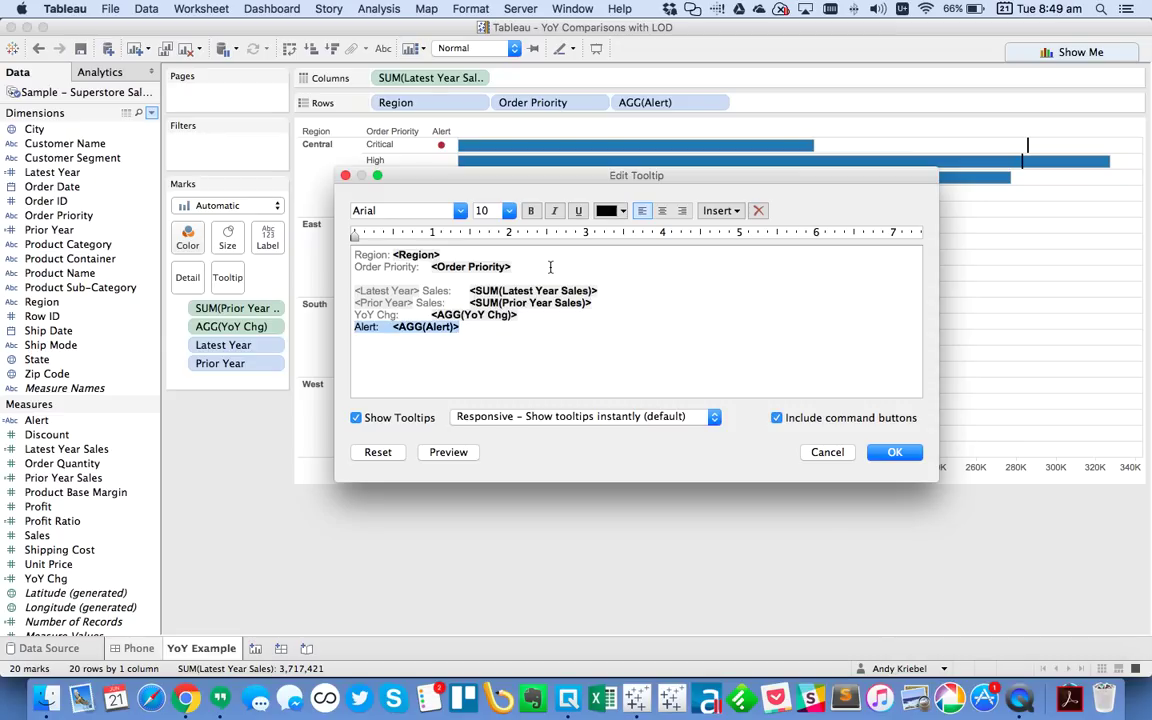
key(Right)
key(super+shift+Left)
key(BackSpace)
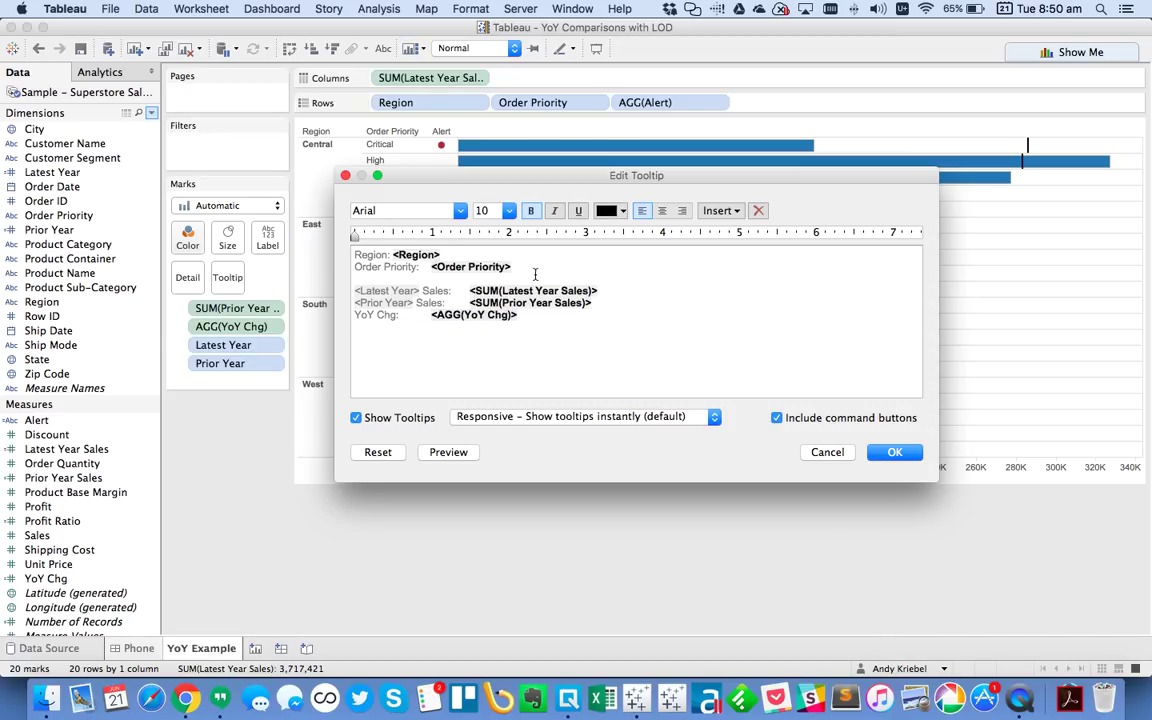
click(896, 455)
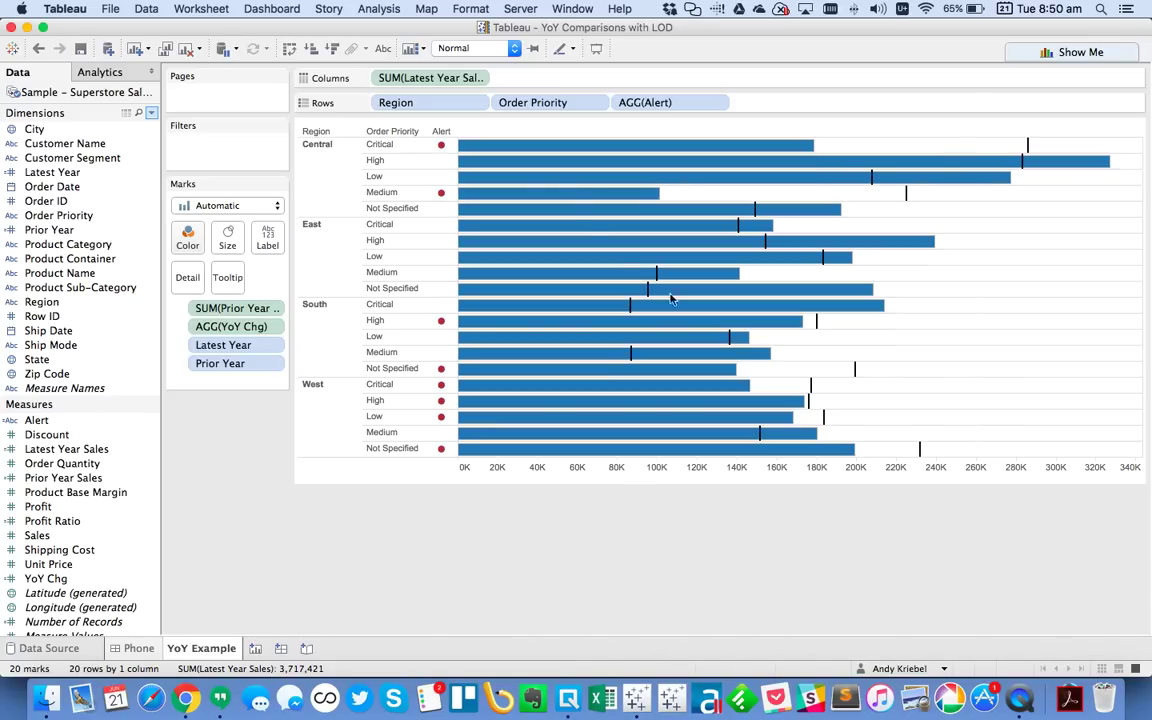
mouse_move(535, 155)
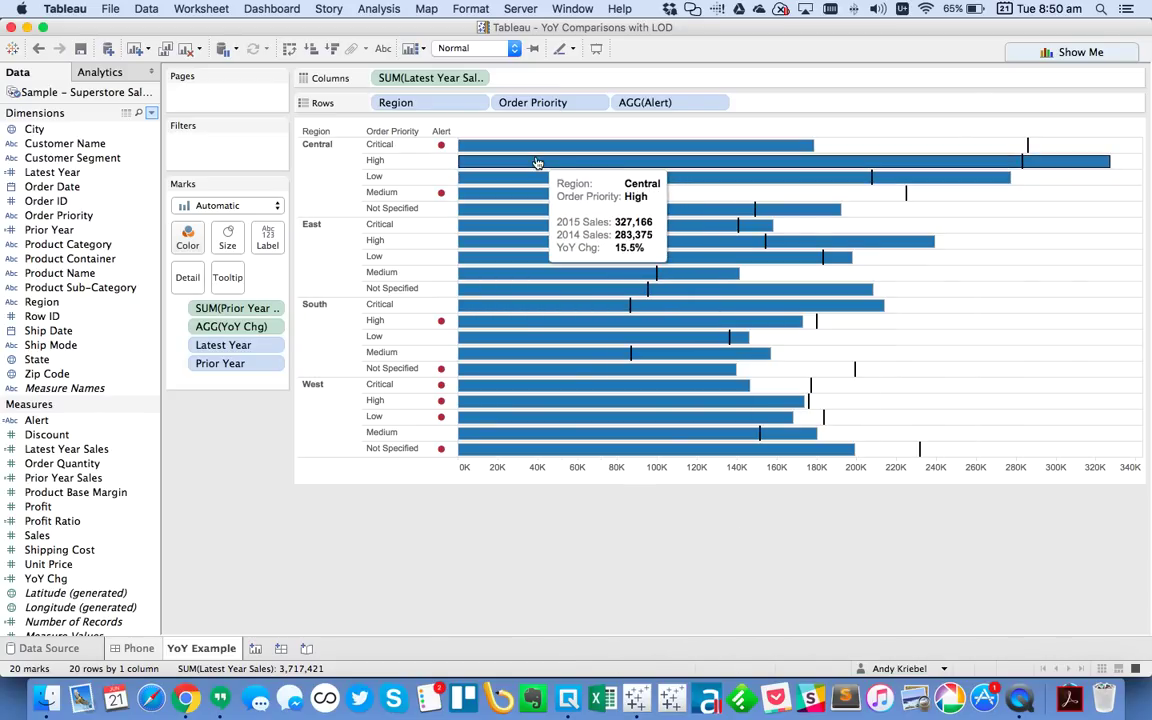
mouse_move(538, 186)
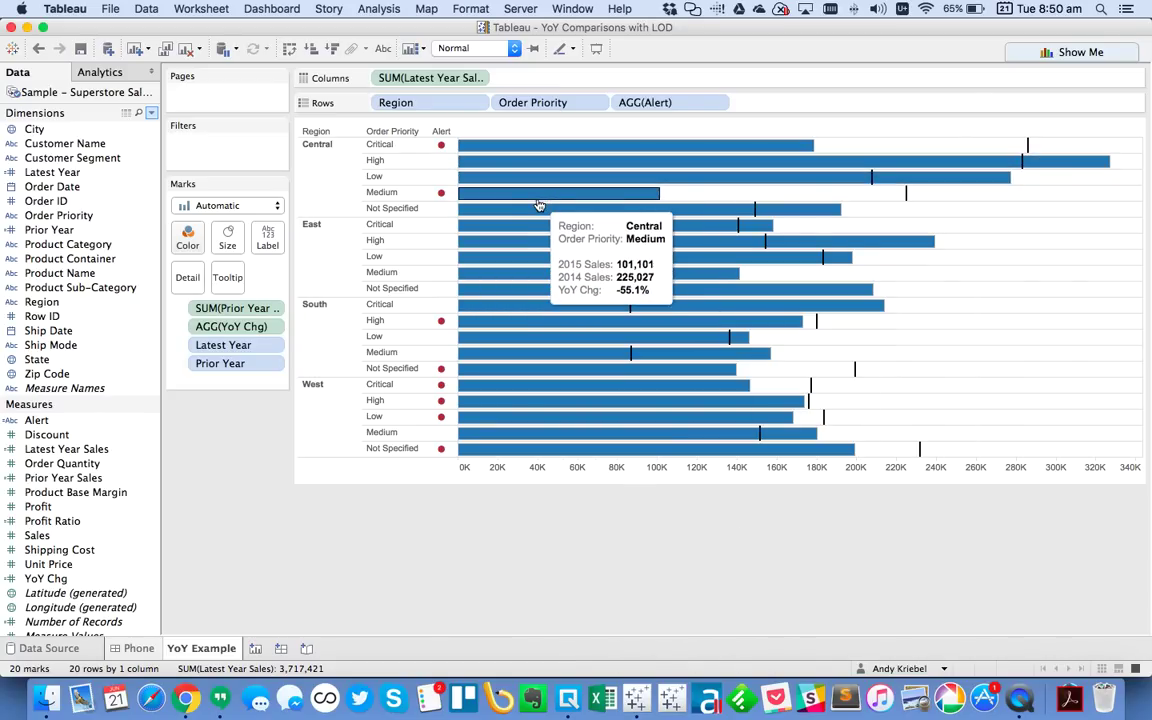